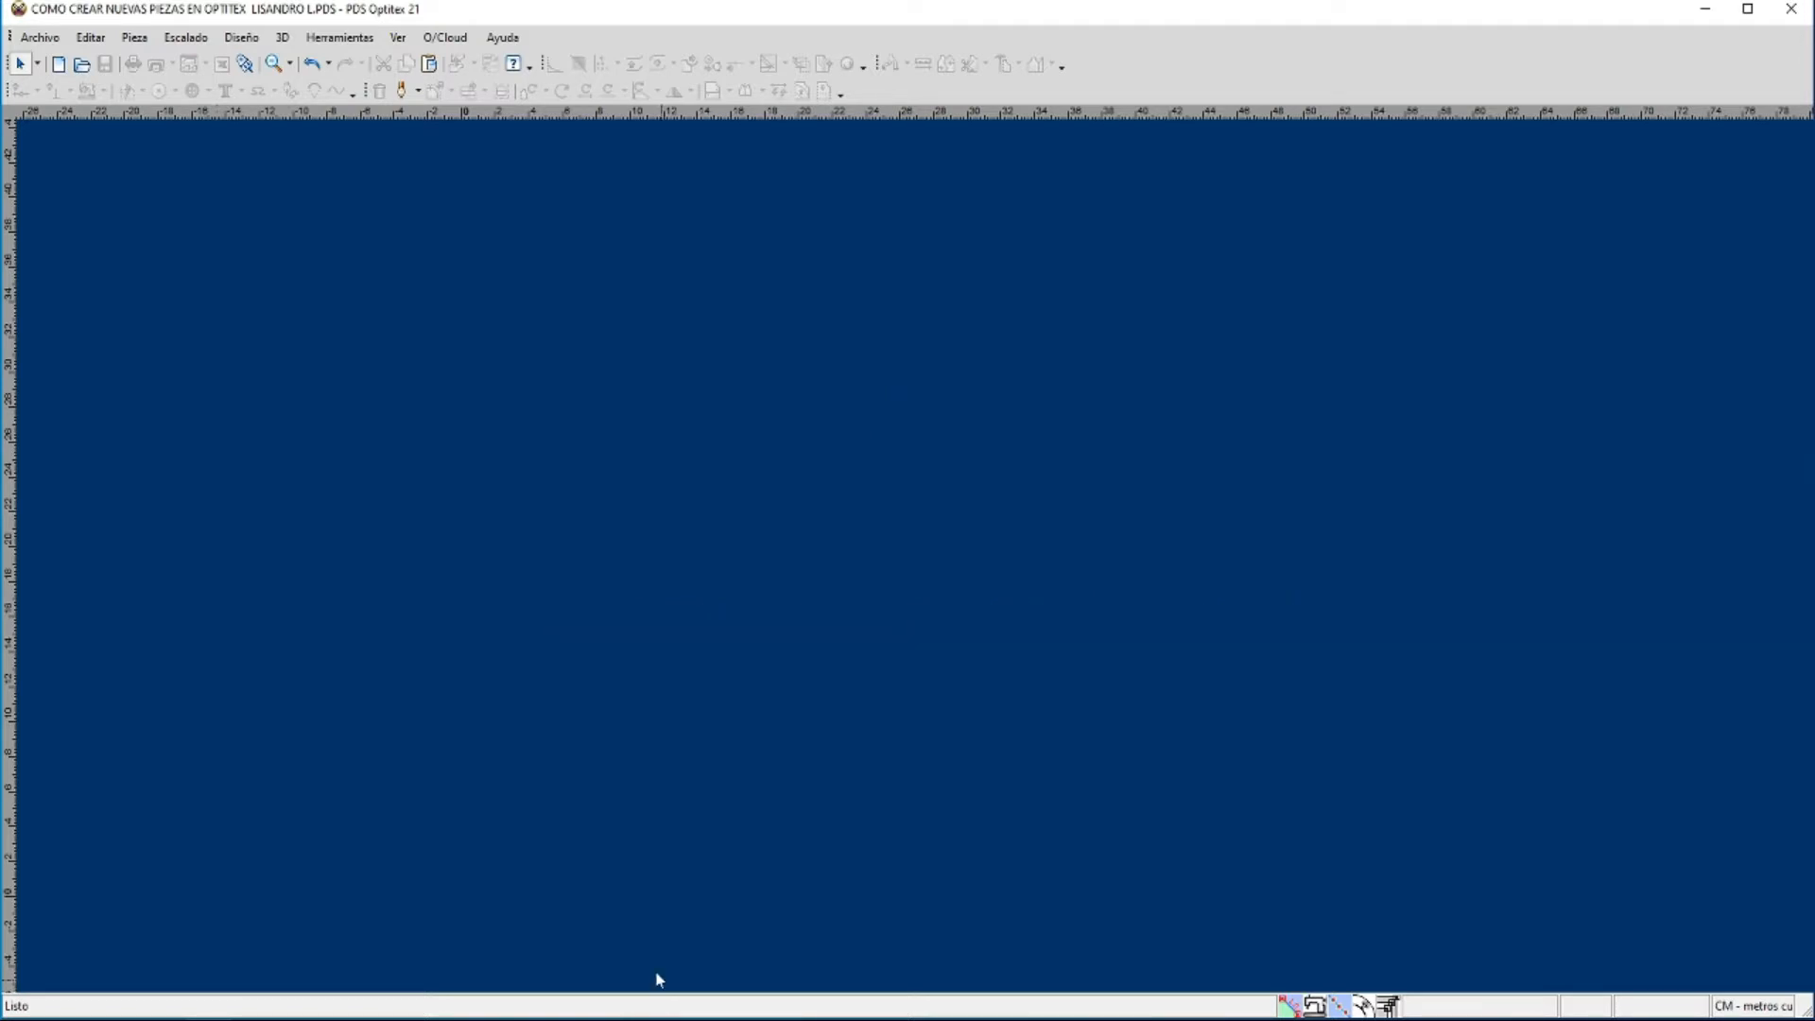
# Step: Create a rectangular piece with the Create Rectangle command, keeping the offered name, length and width
pyautogui.click(135, 37)
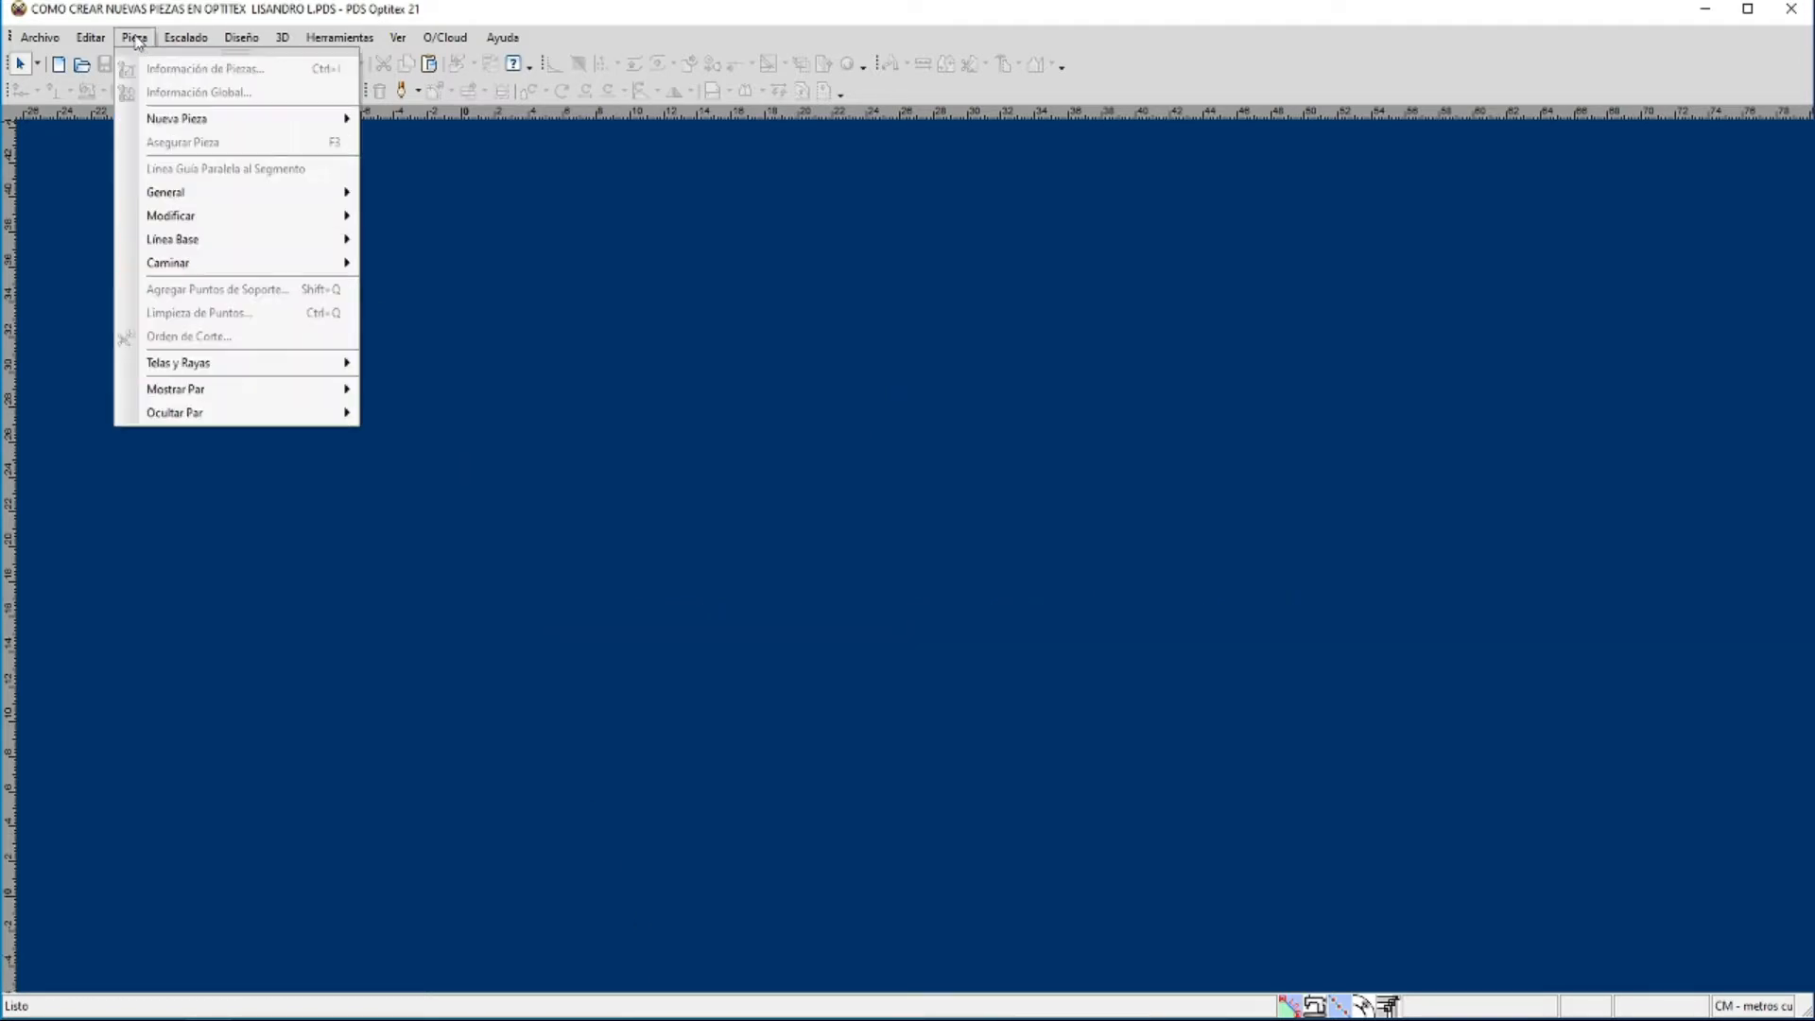
pyautogui.moveTo(166, 121)
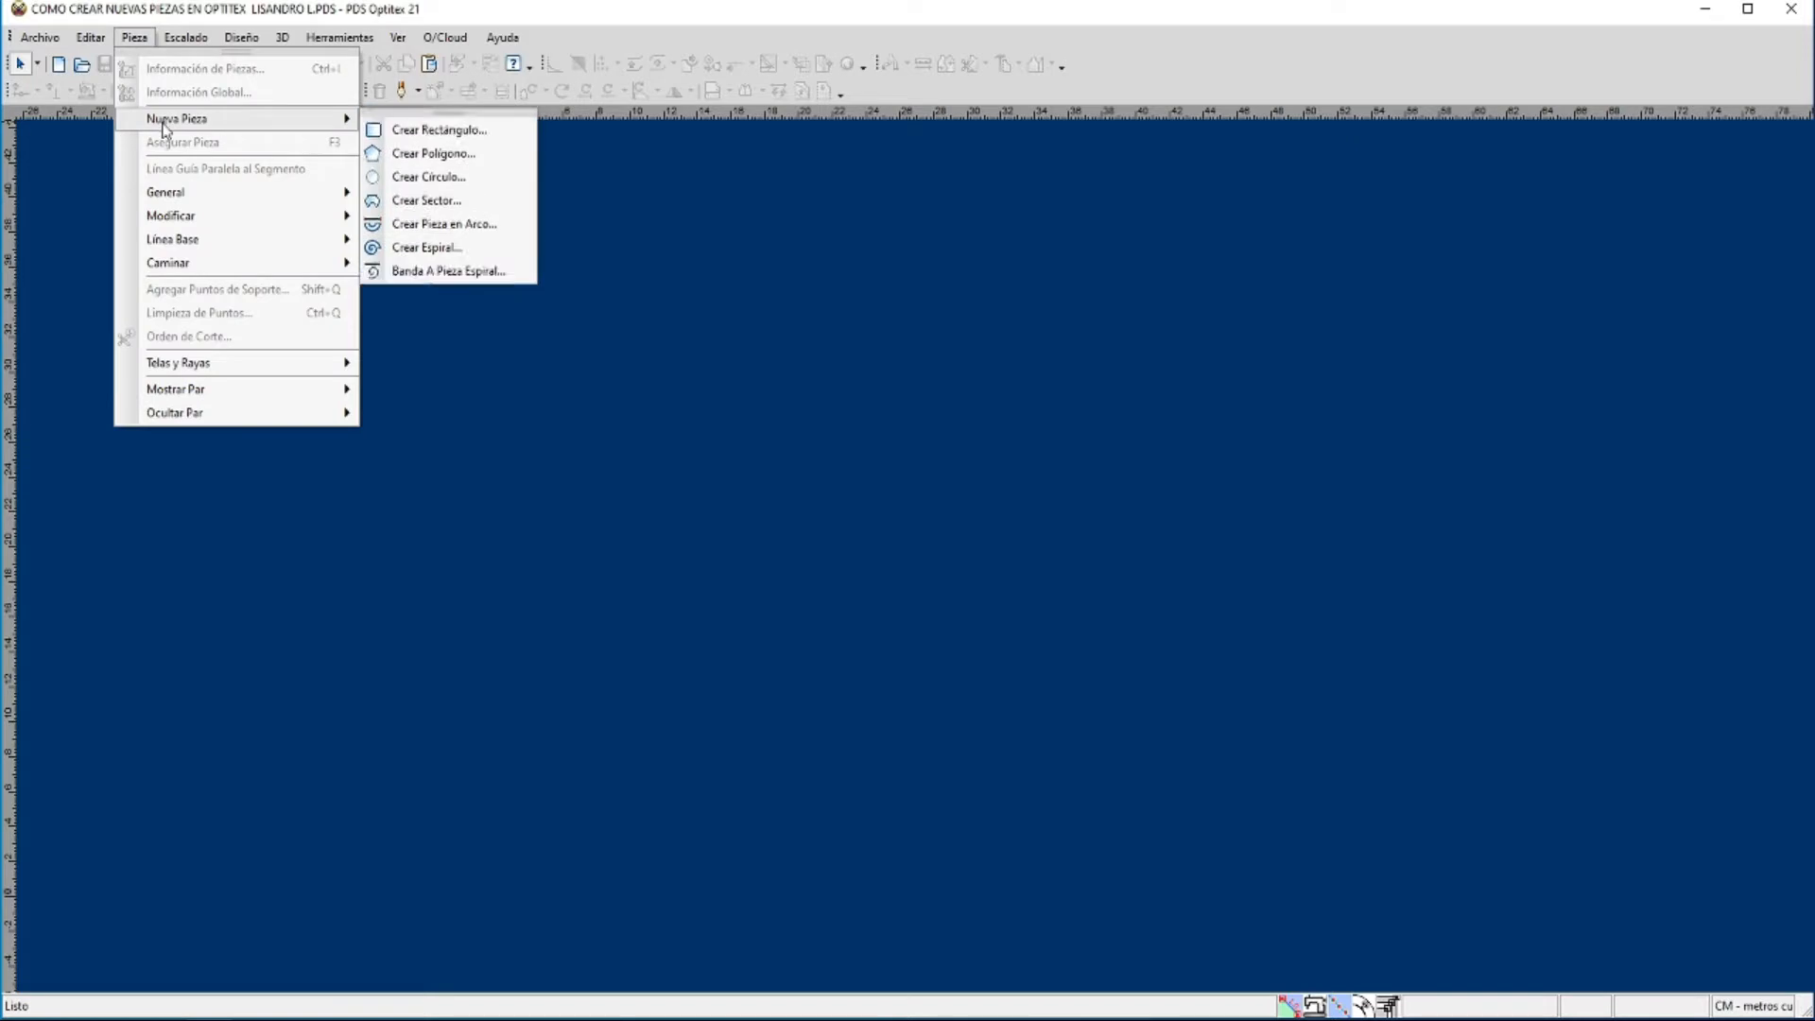
pyautogui.click(435, 131)
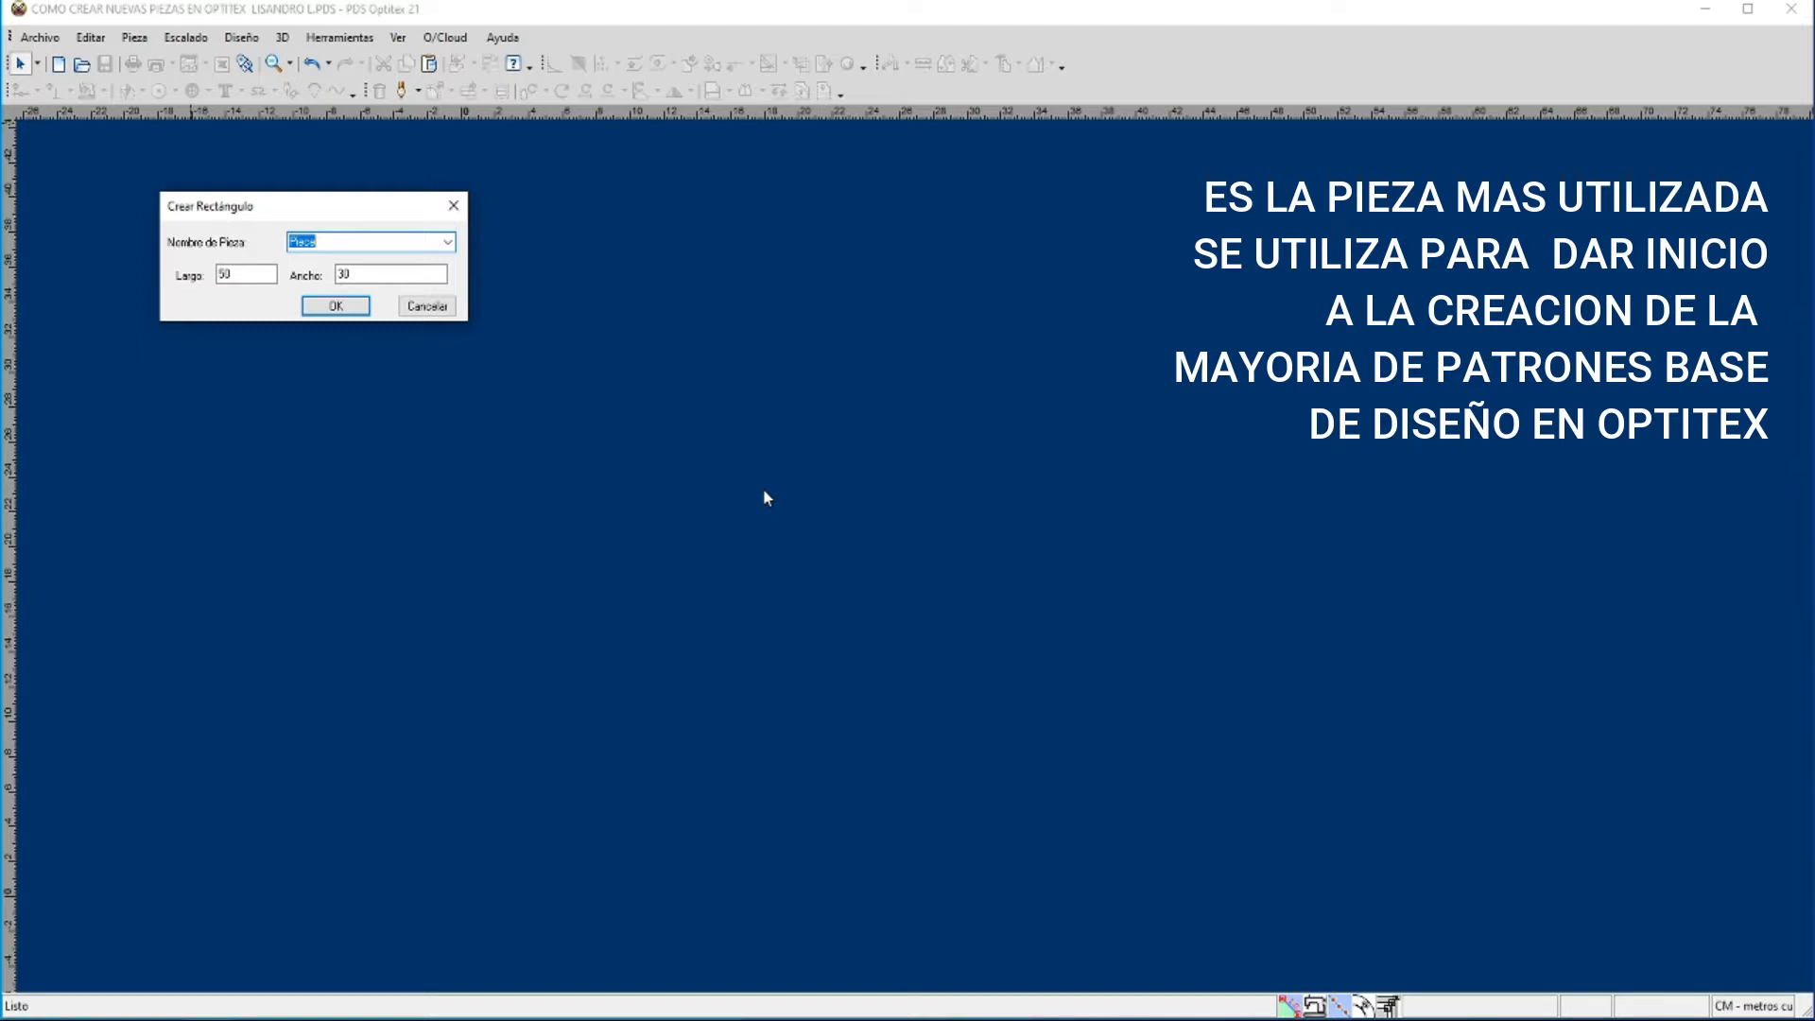
pyautogui.click(337, 243)
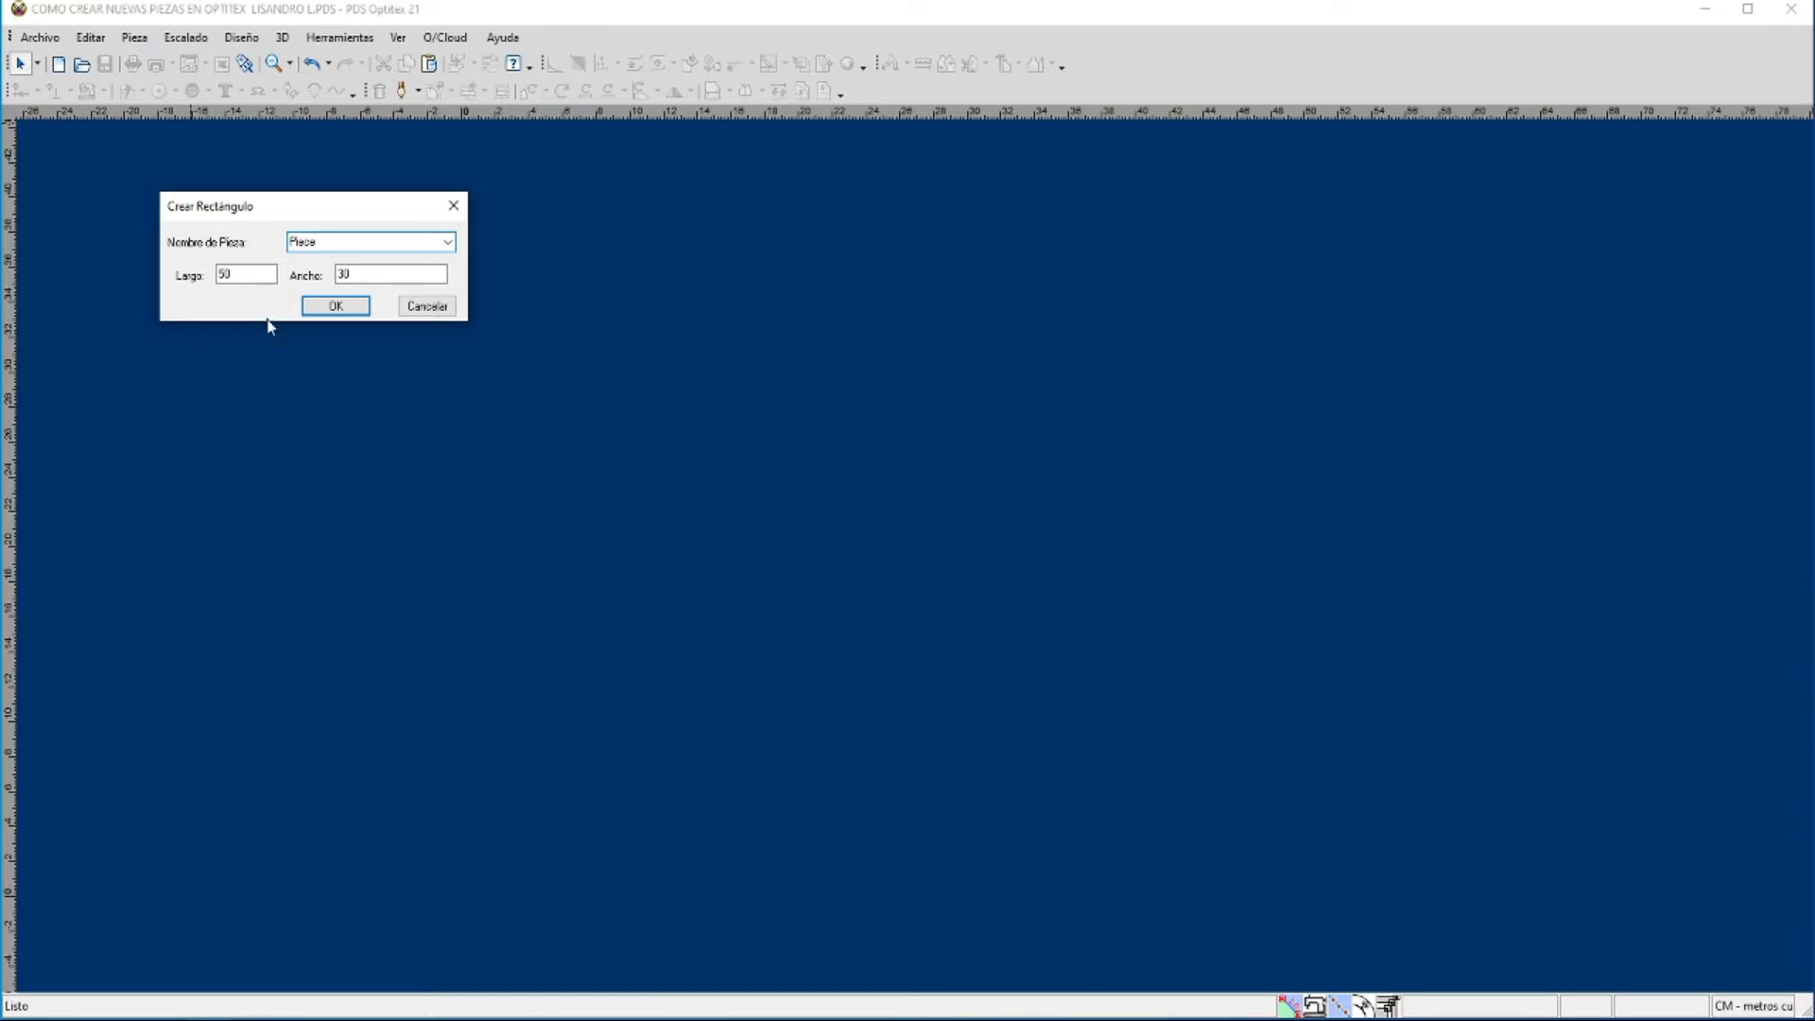
pyautogui.doubleClick(241, 274)
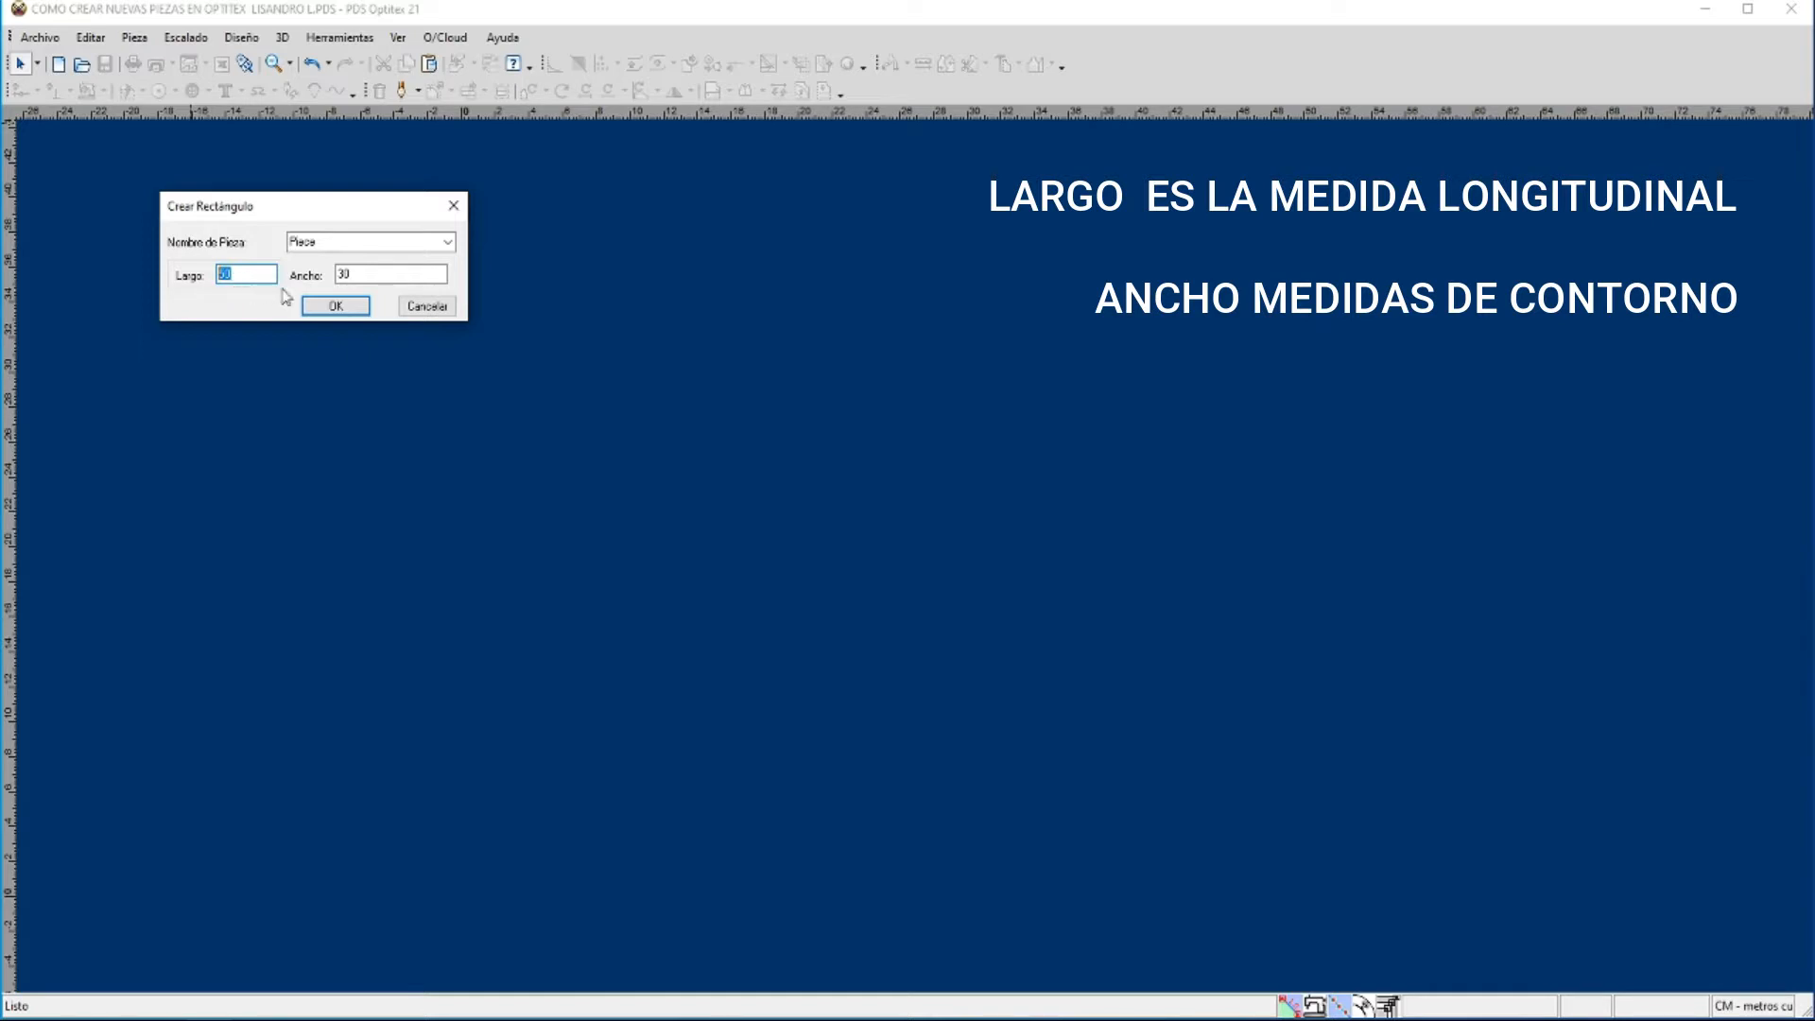
pyautogui.click(346, 312)
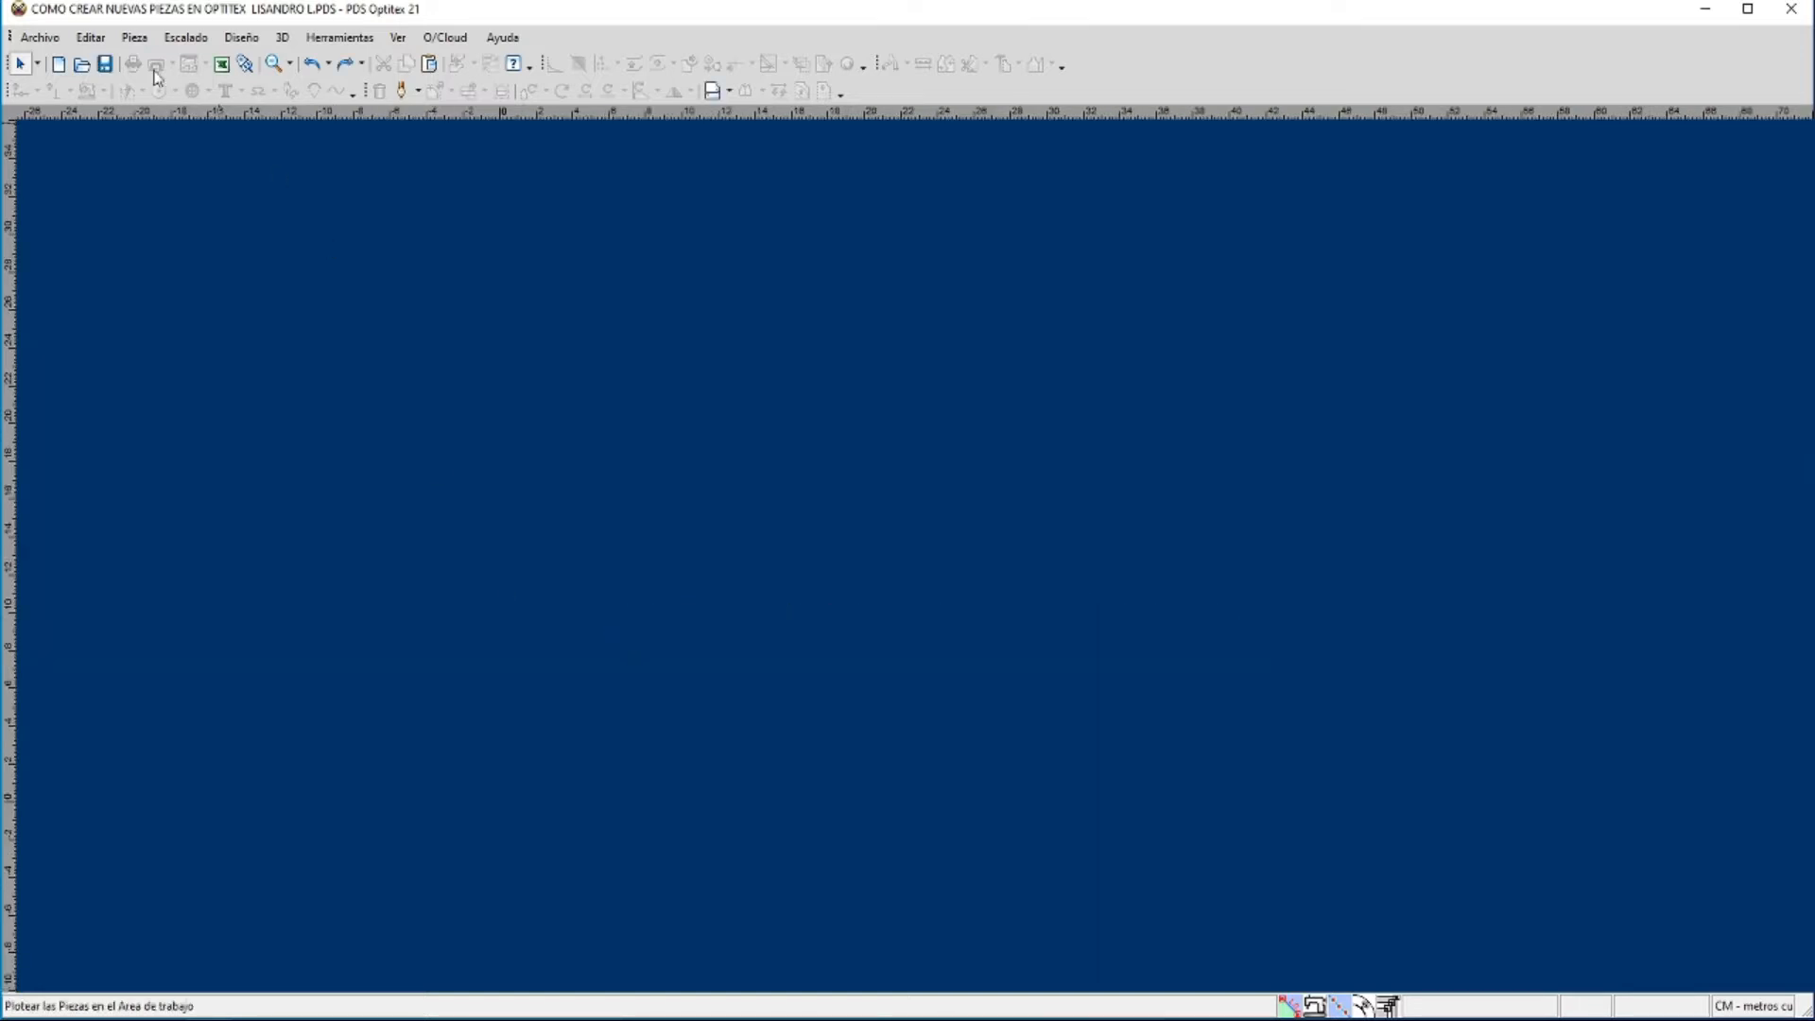
# Step: Create a polygon piece with 4 points, radius 5.3 and angle 90, keeping the name Piece2
pyautogui.click(134, 43)
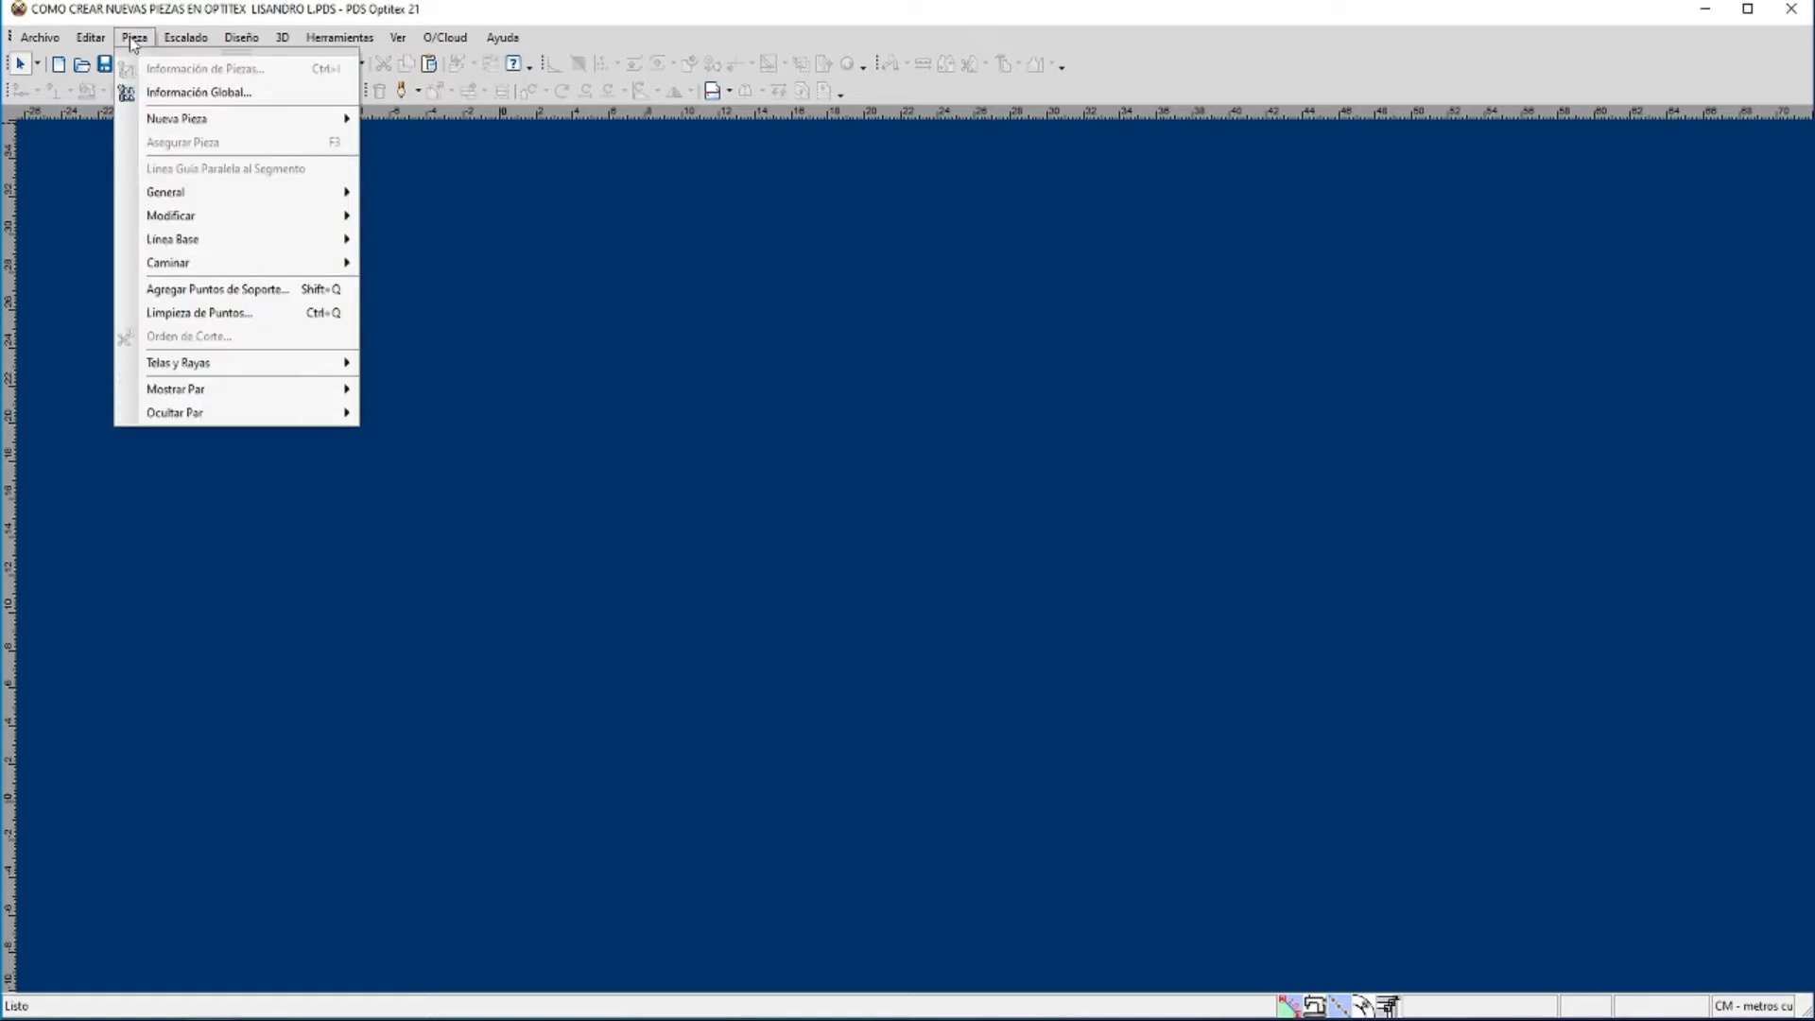
pyautogui.moveTo(156, 119)
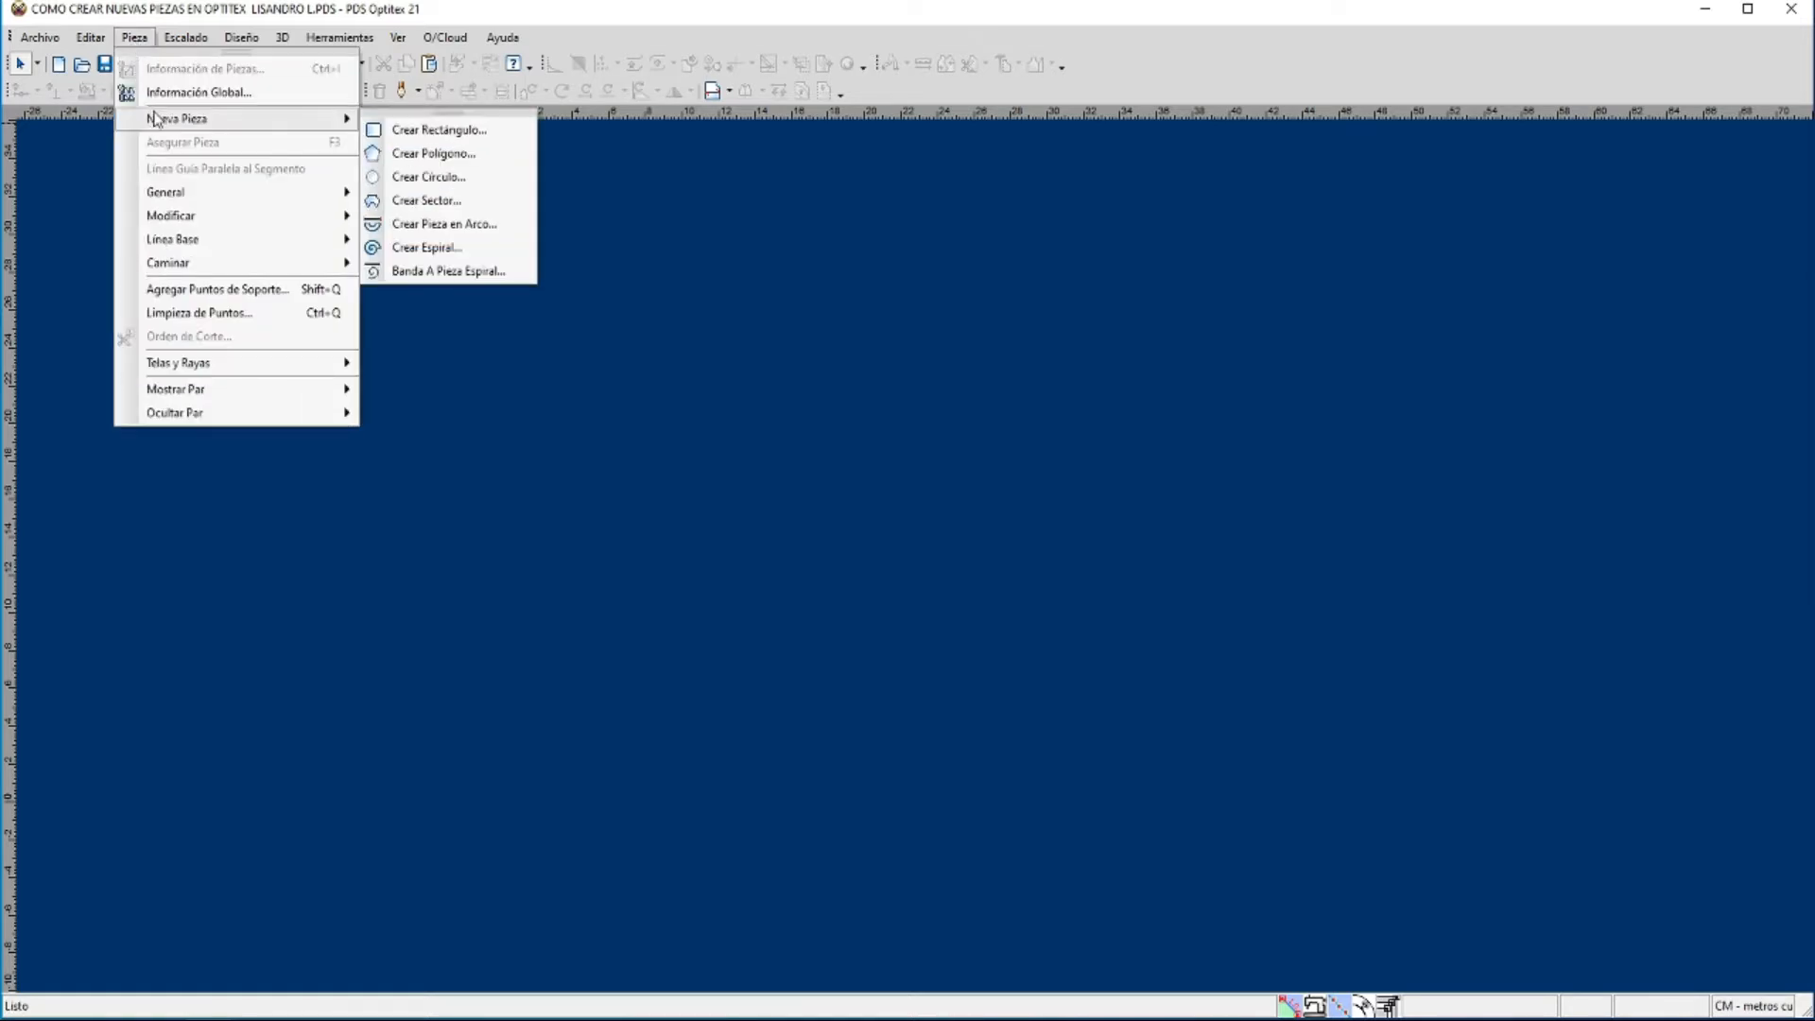
pyautogui.click(441, 156)
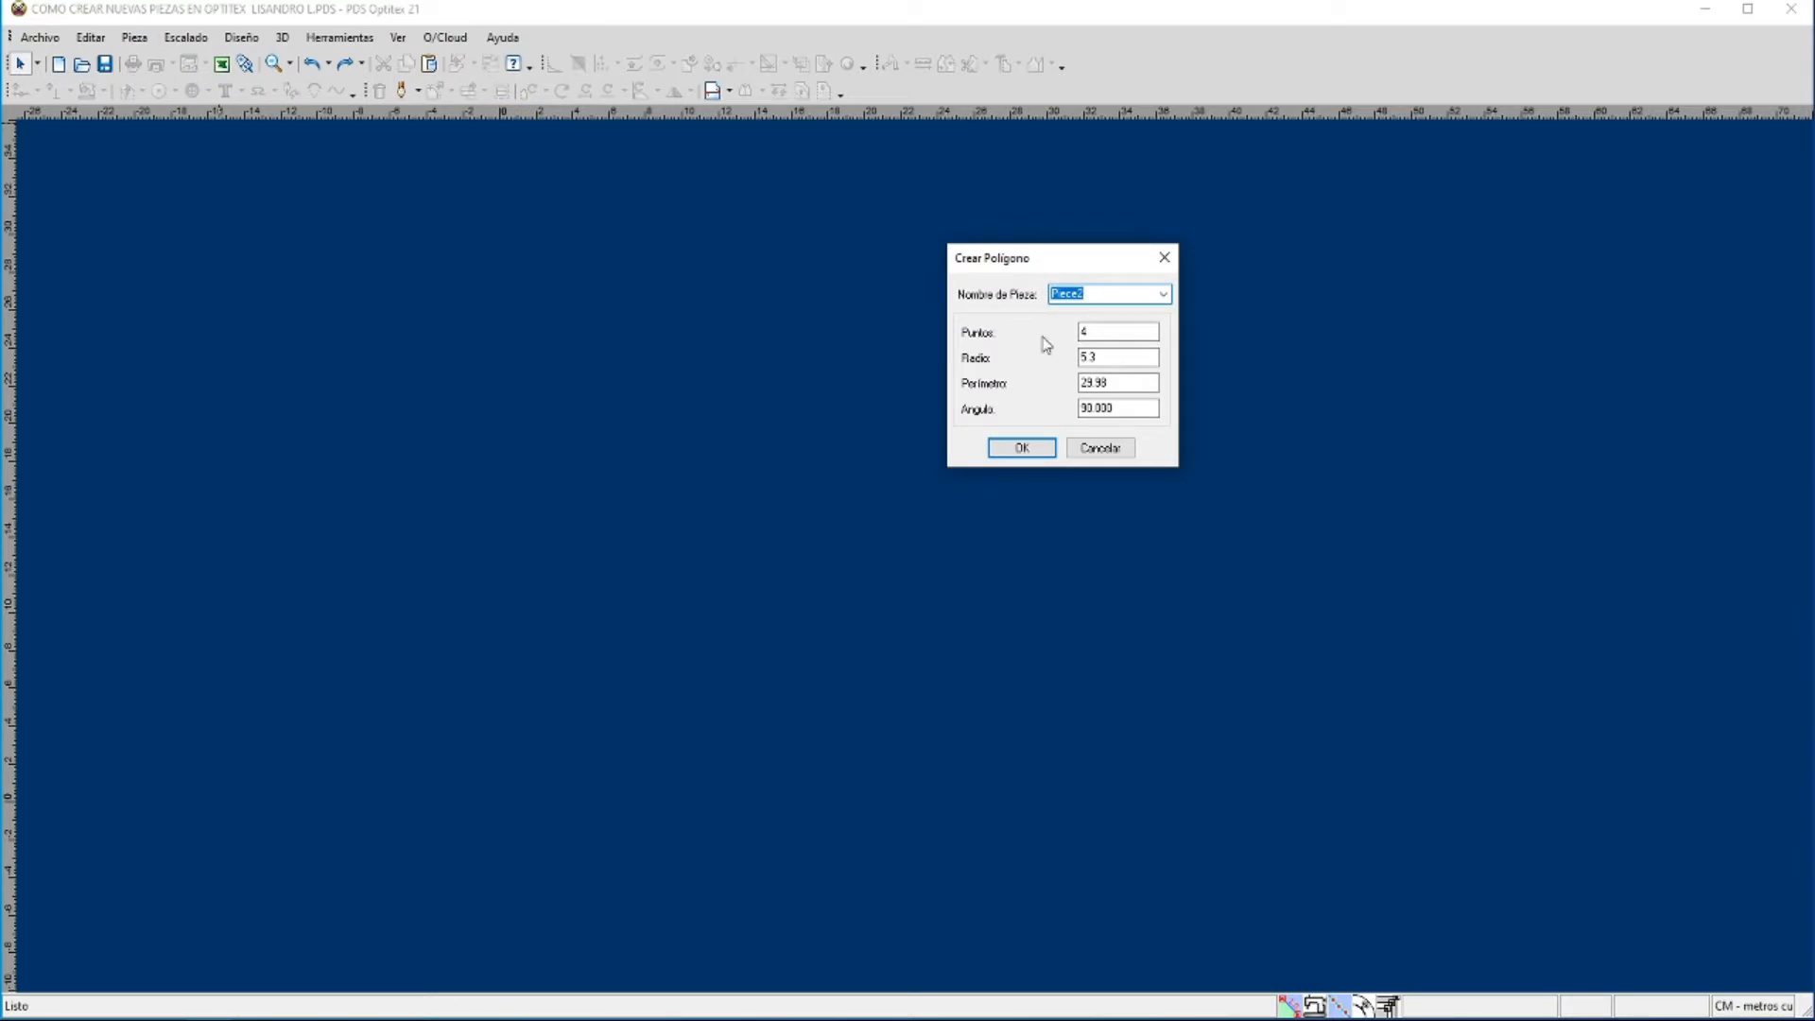
pyautogui.moveTo(1094, 276); pyautogui.dragTo(1281, 227)
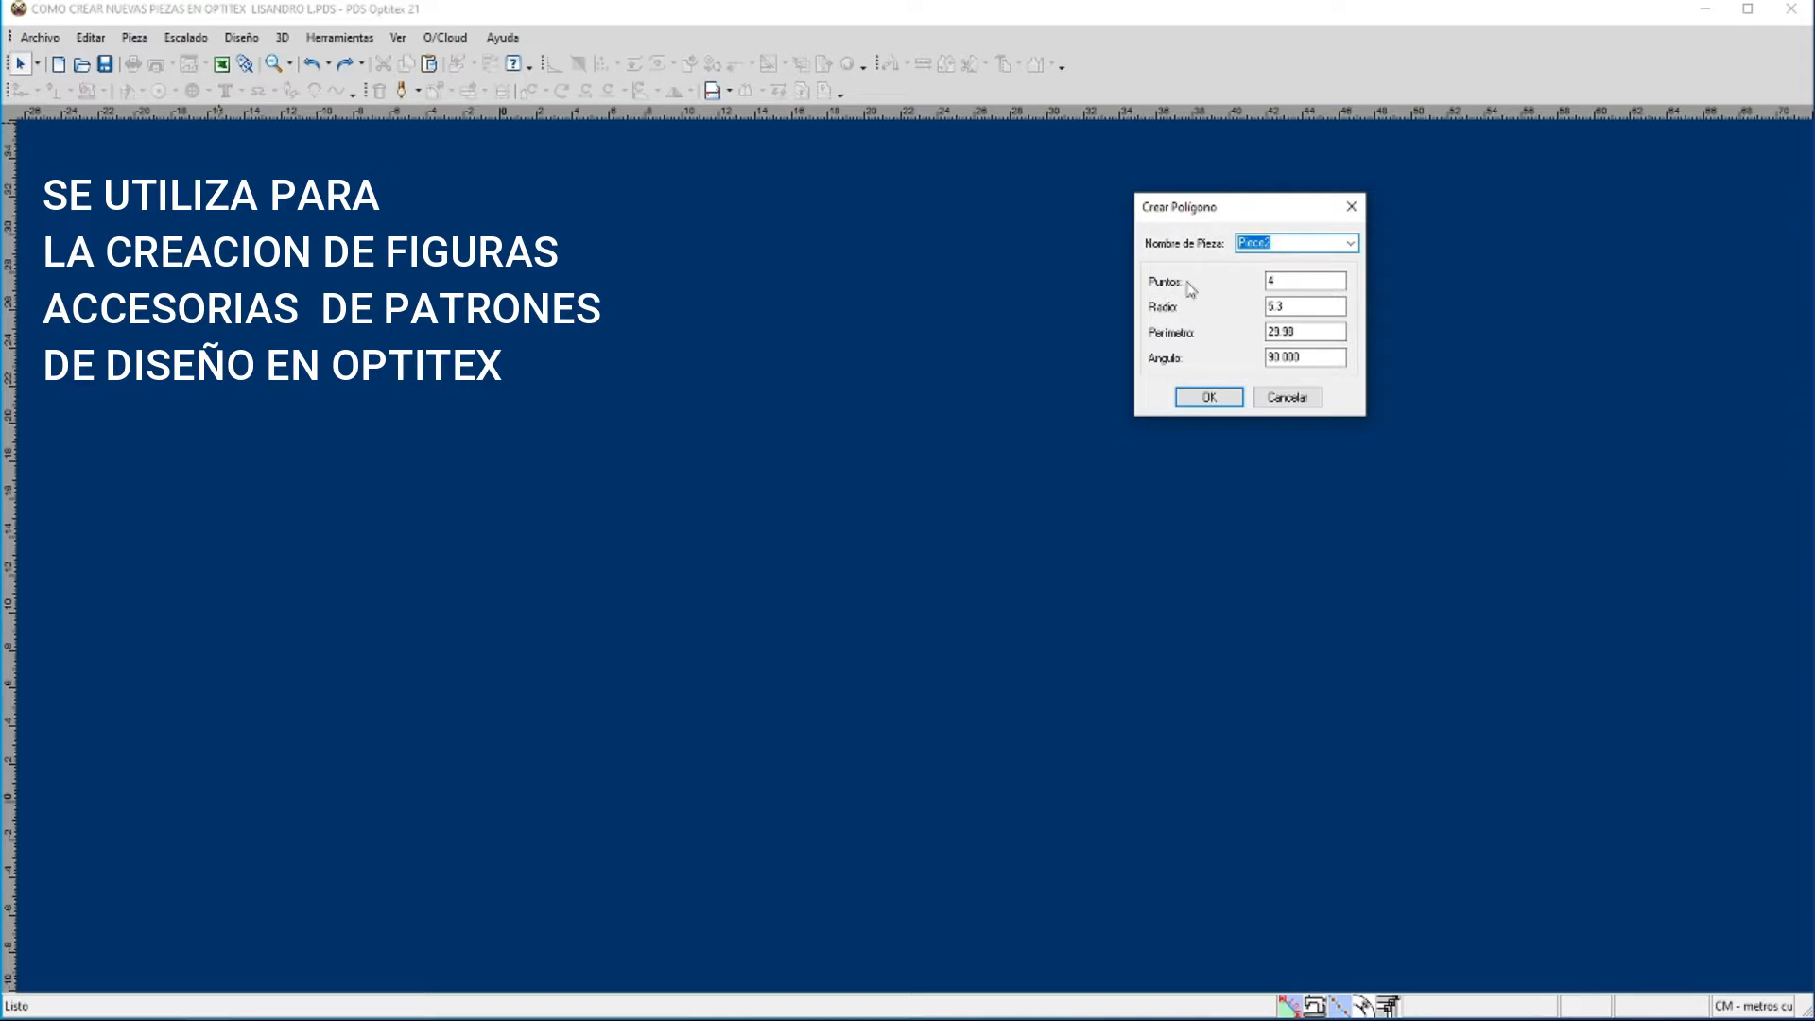
pyautogui.doubleClick(1279, 279)
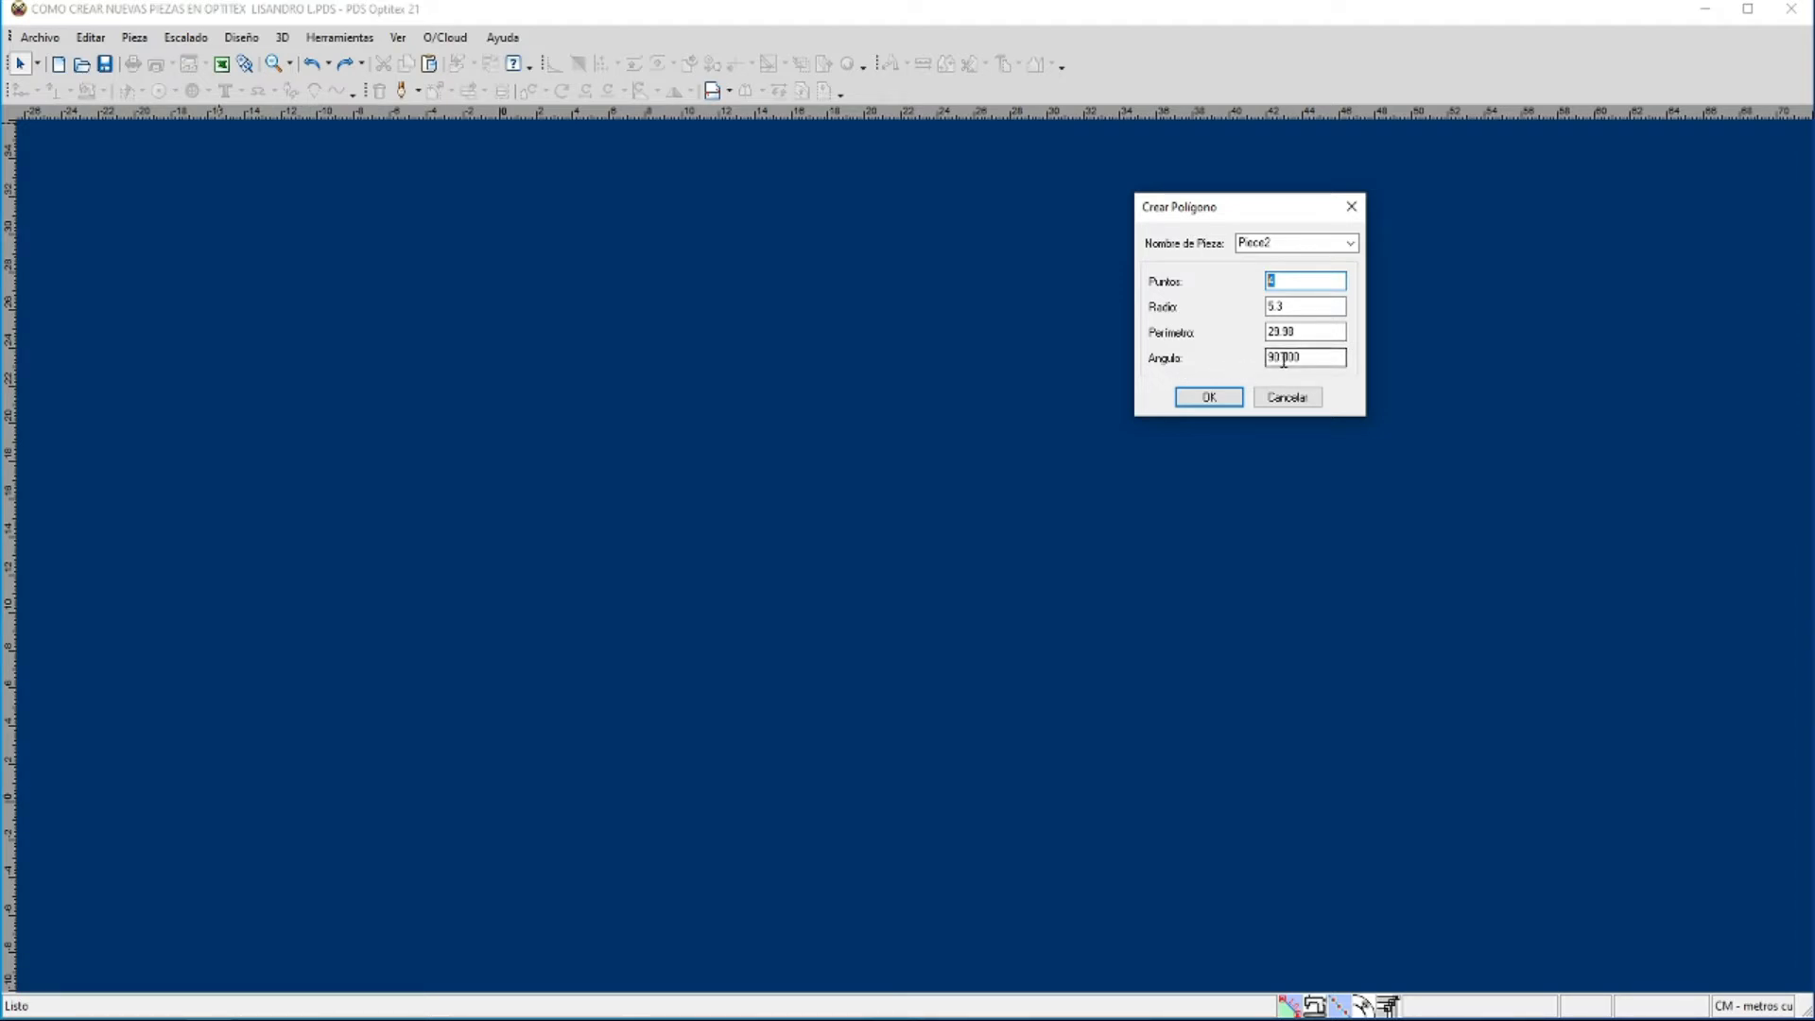
pyautogui.moveTo(1283, 360); pyautogui.dragTo(1255, 367)
pyautogui.click(1210, 401)
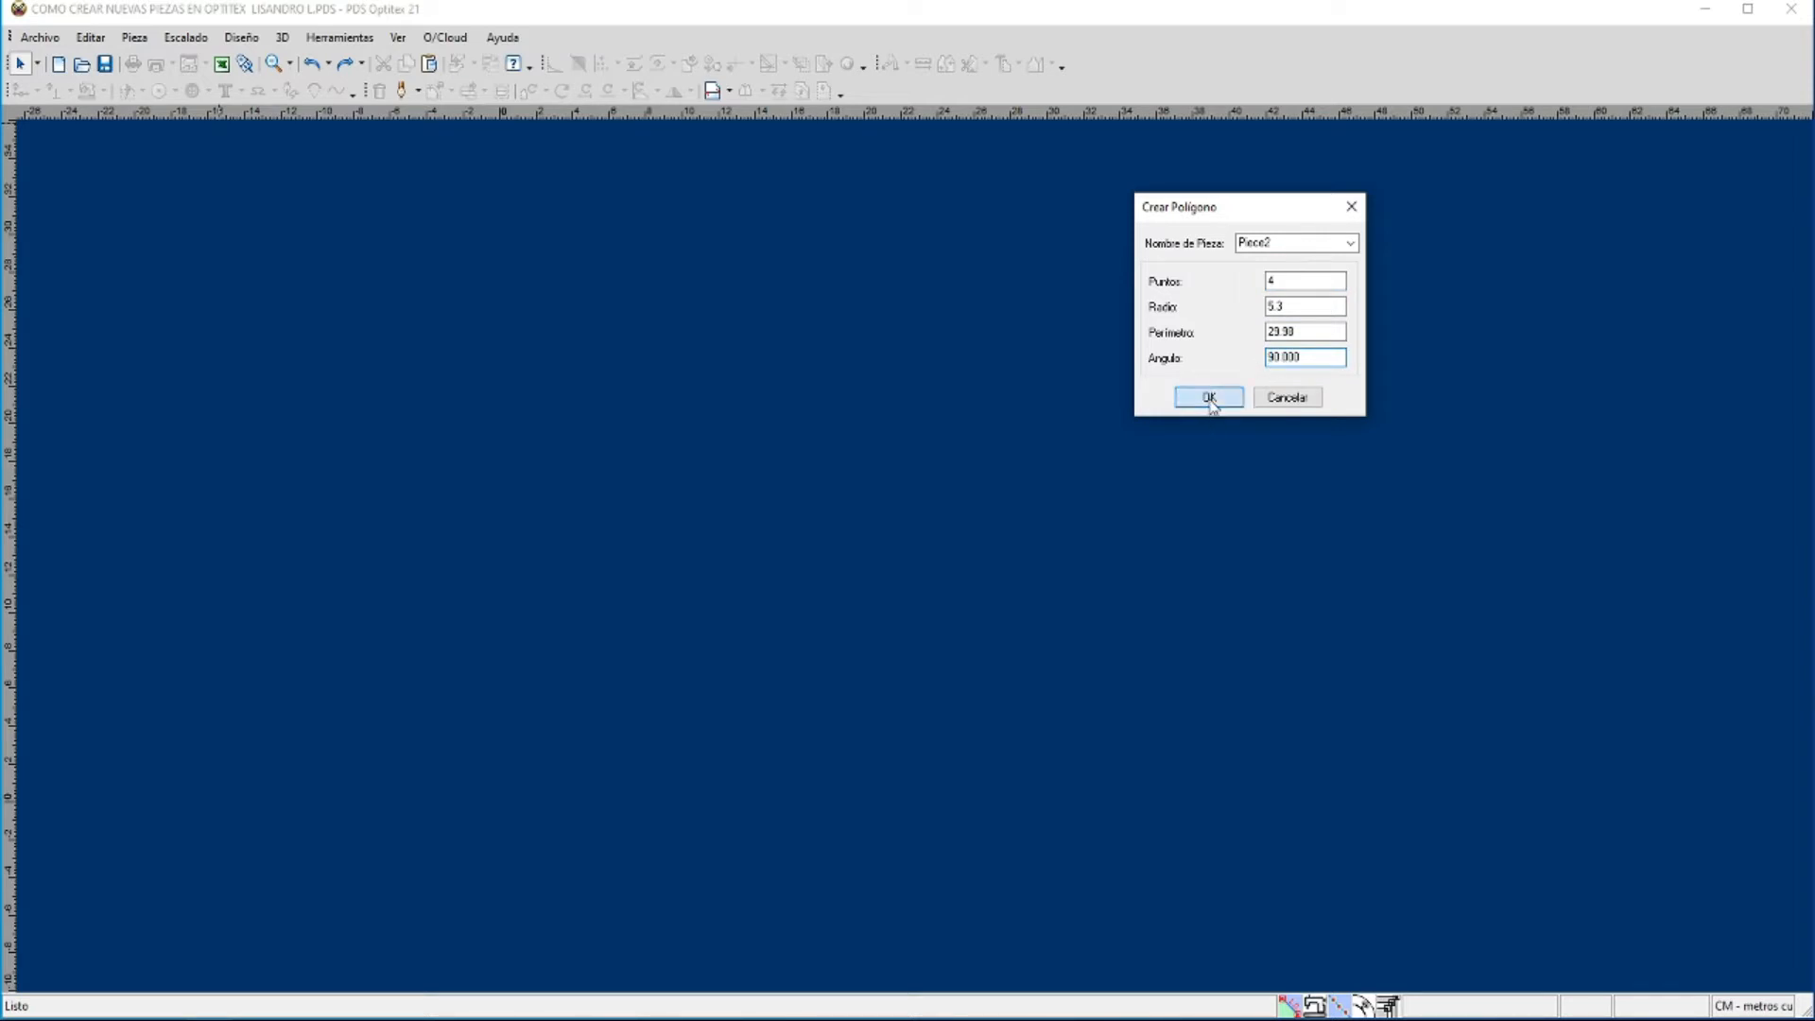
pyautogui.press('Home')
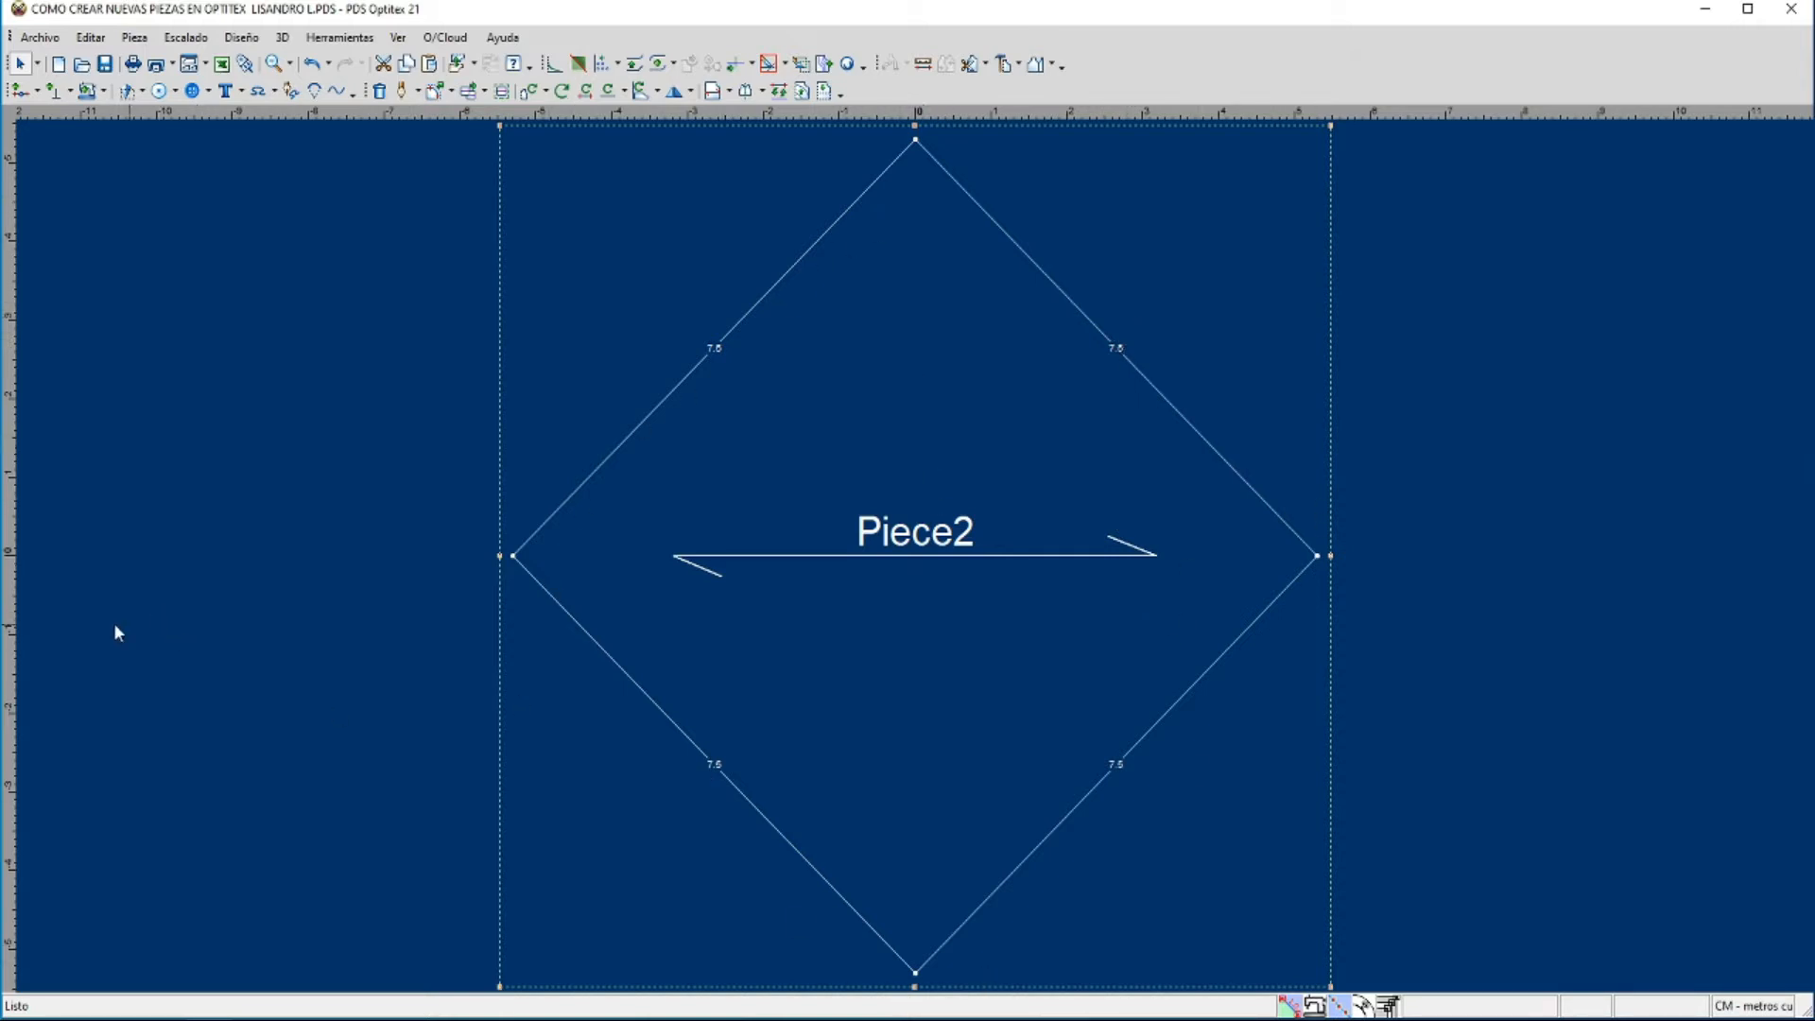
# Step: Place horizontal and vertical guide lines through the polygon's centre and measure the distance from the centre to its right-hand corner
pyautogui.moveTo(11, 625); pyautogui.dragTo(916, 611)
pyautogui.moveTo(1004, 119); pyautogui.dragTo(1006, 565)
pyautogui.click(923, 64)
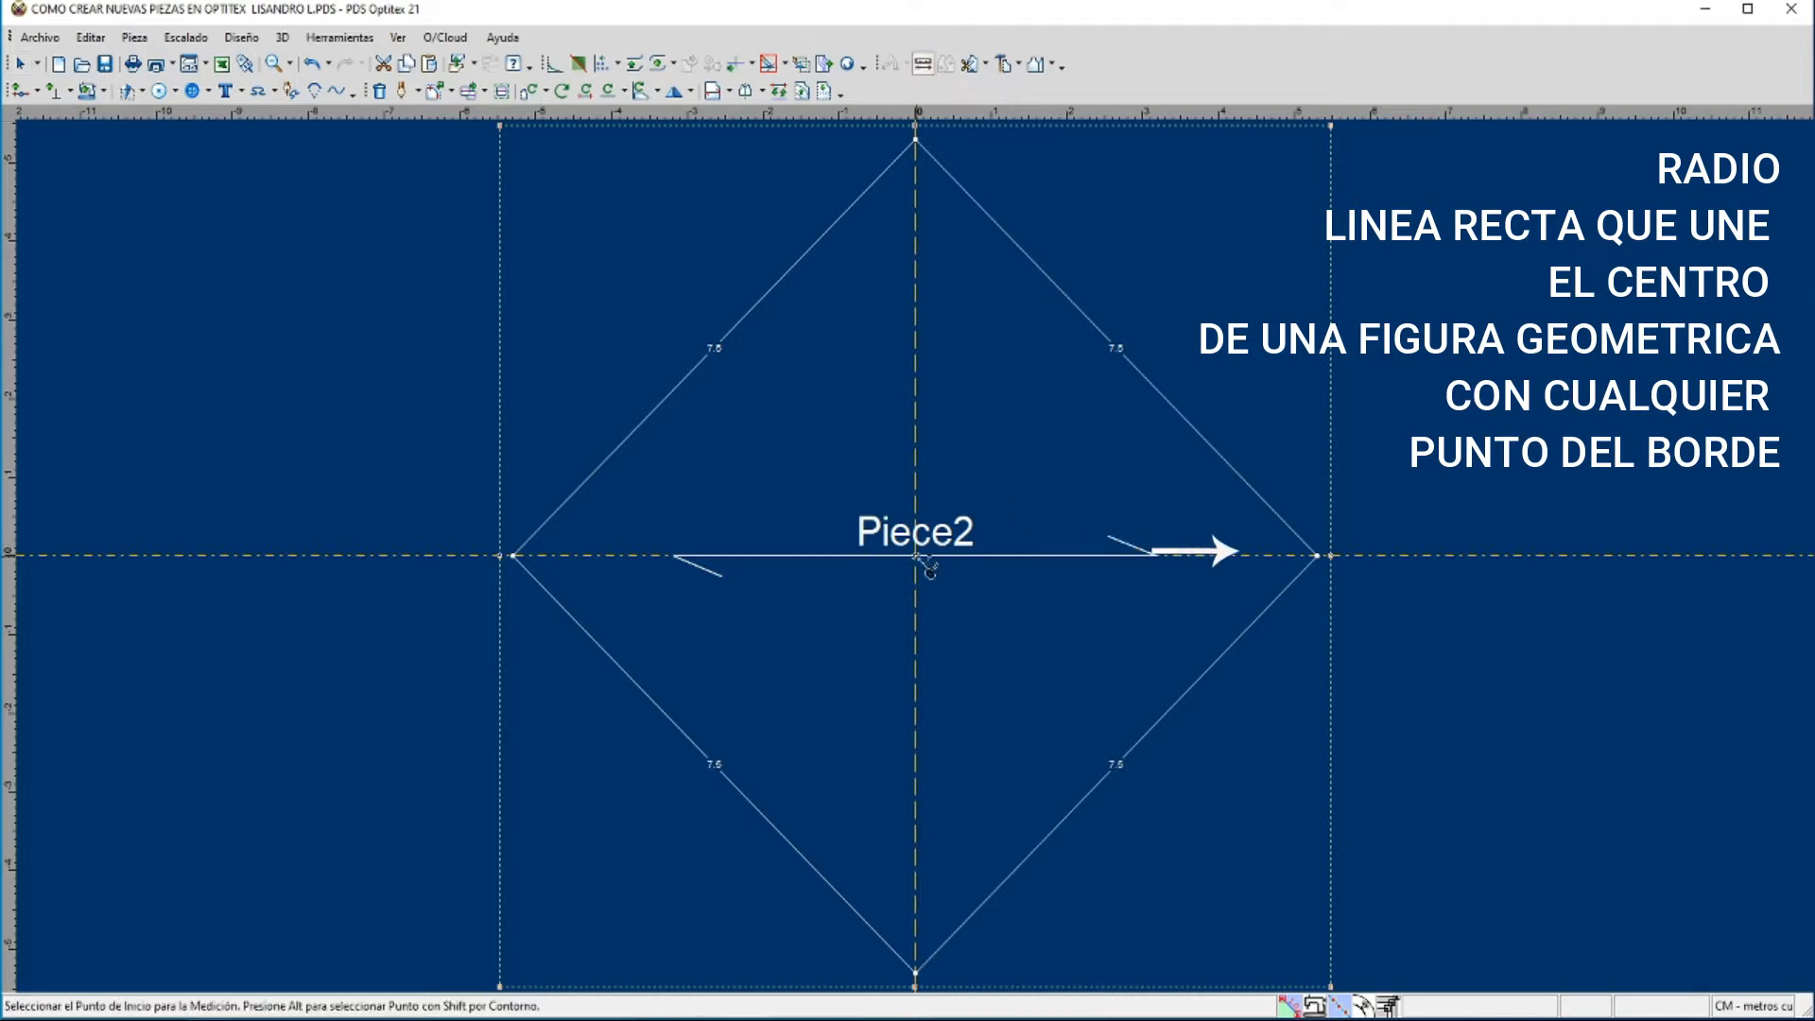
pyautogui.click(917, 558)
pyautogui.click(1321, 558)
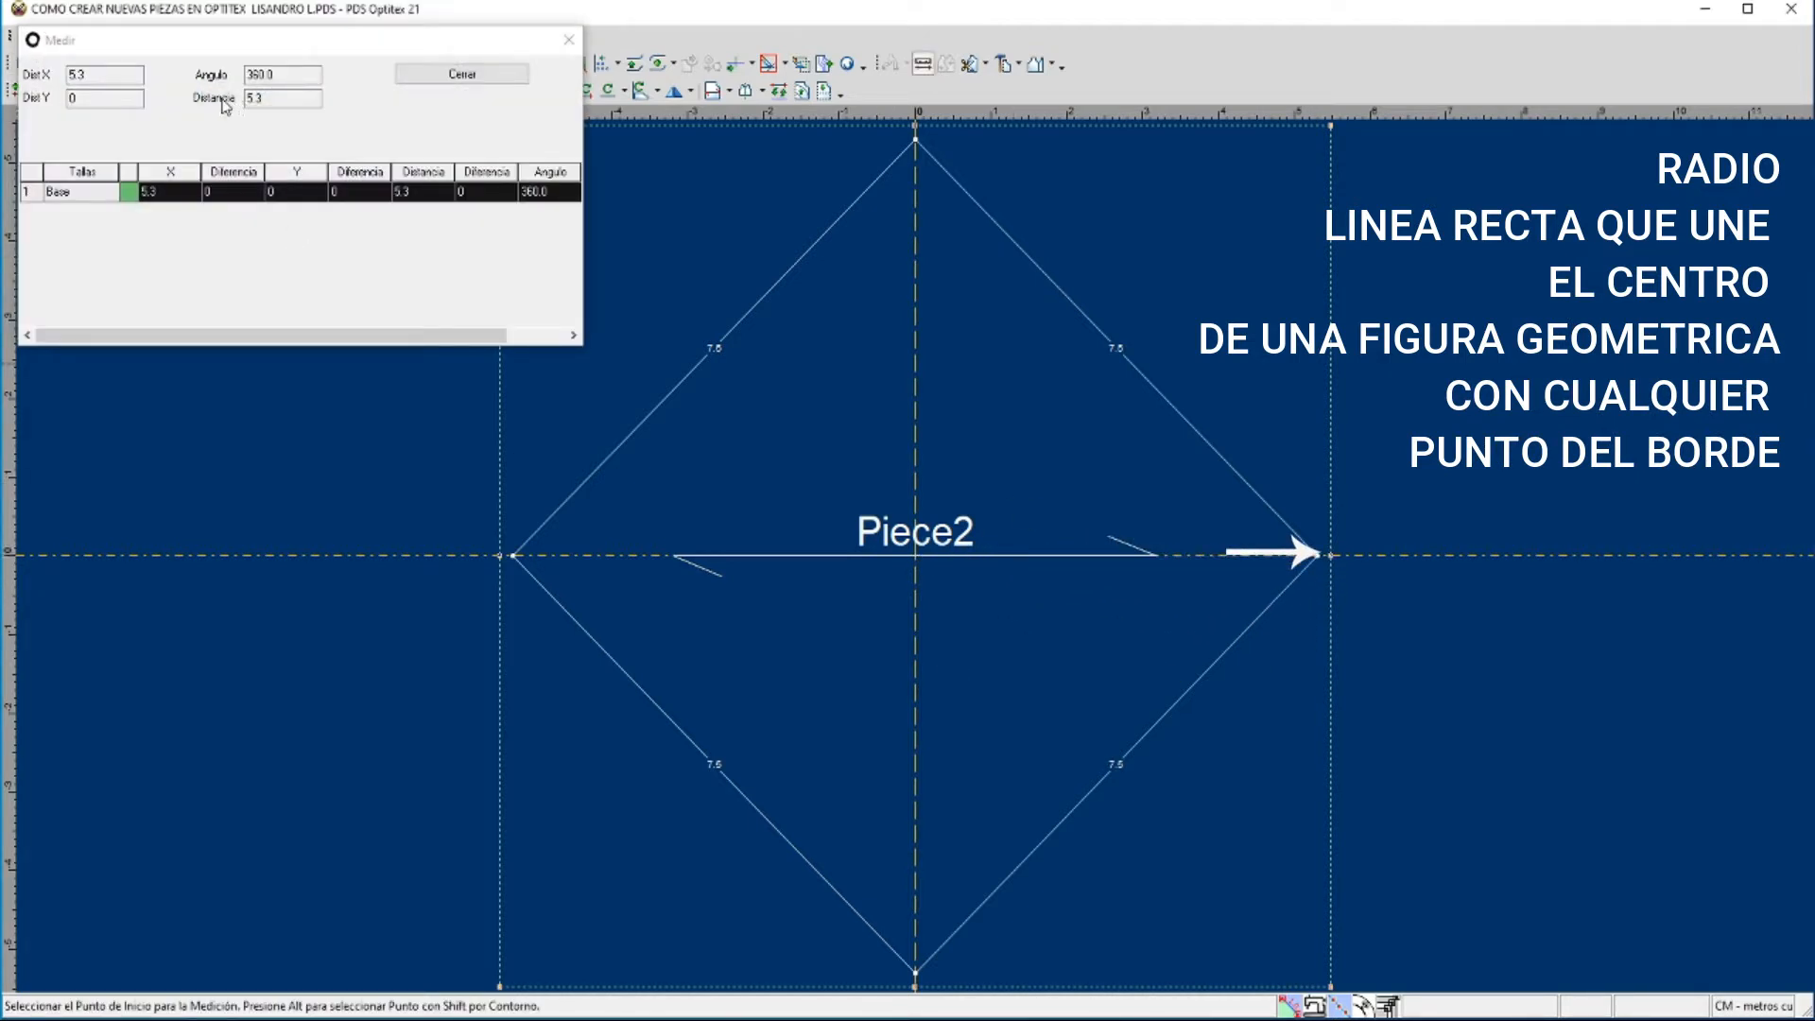
pyautogui.doubleClick(254, 98)
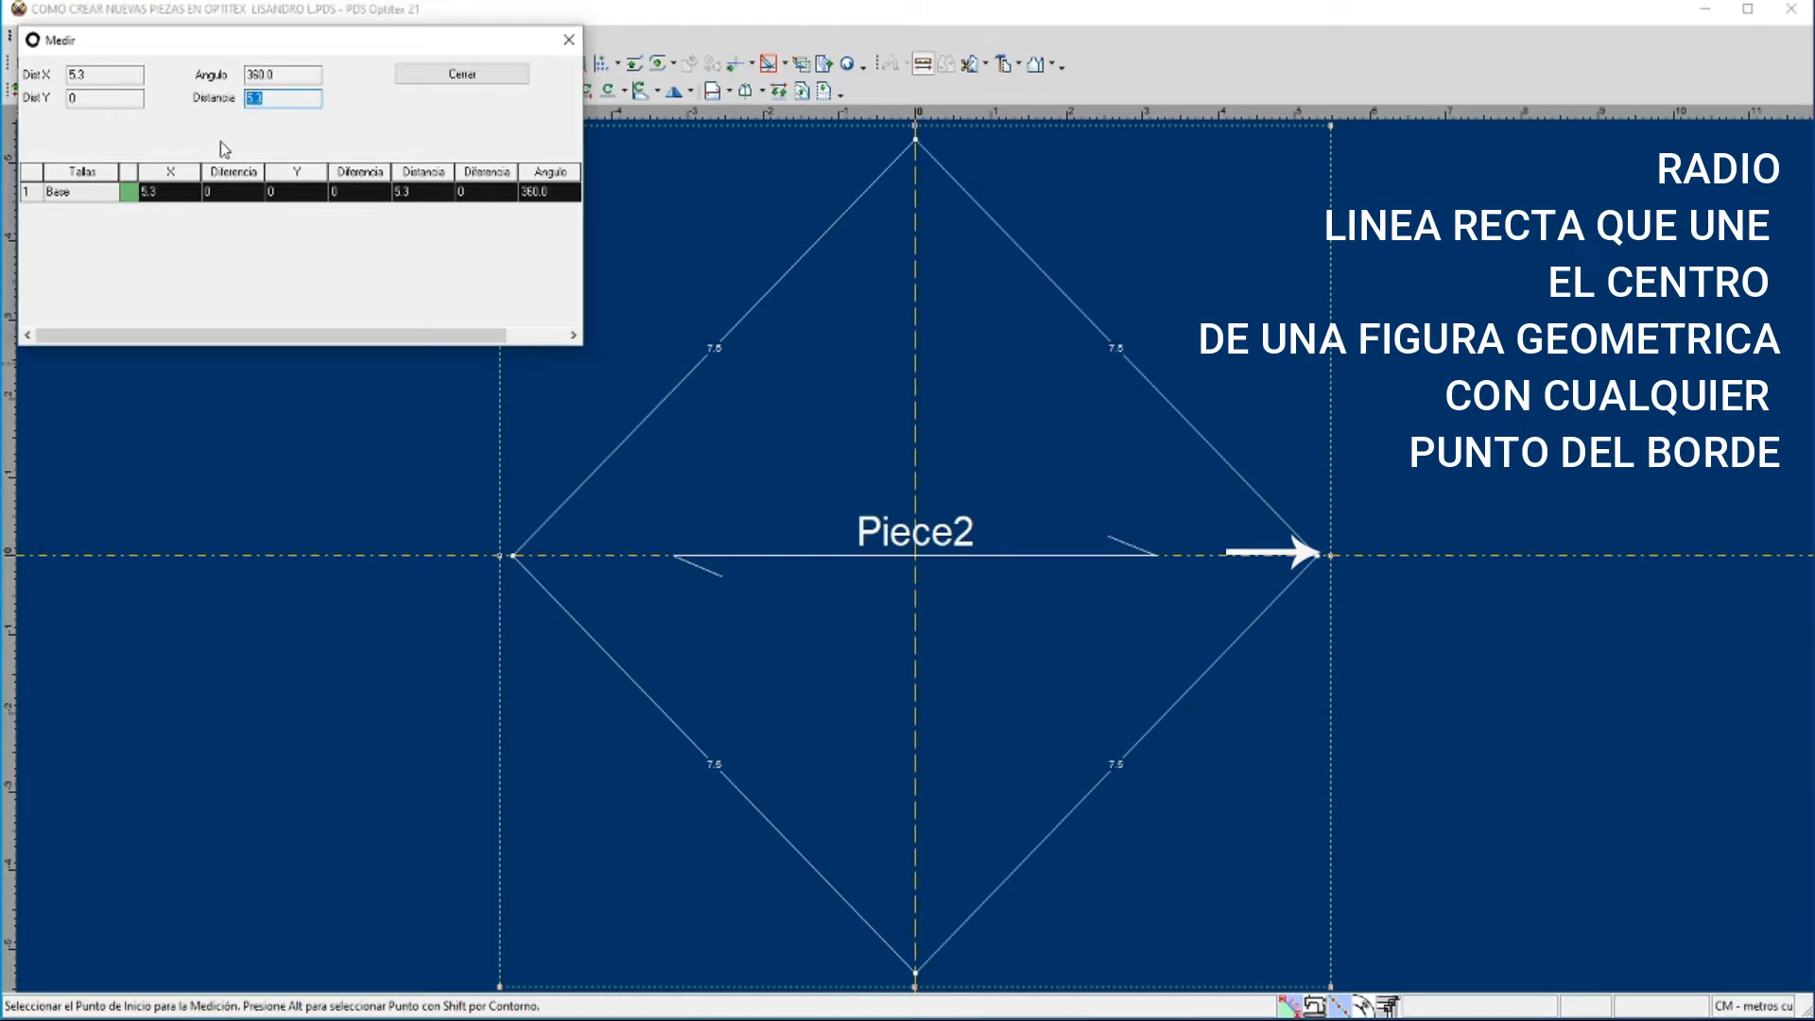
pyautogui.click(568, 40)
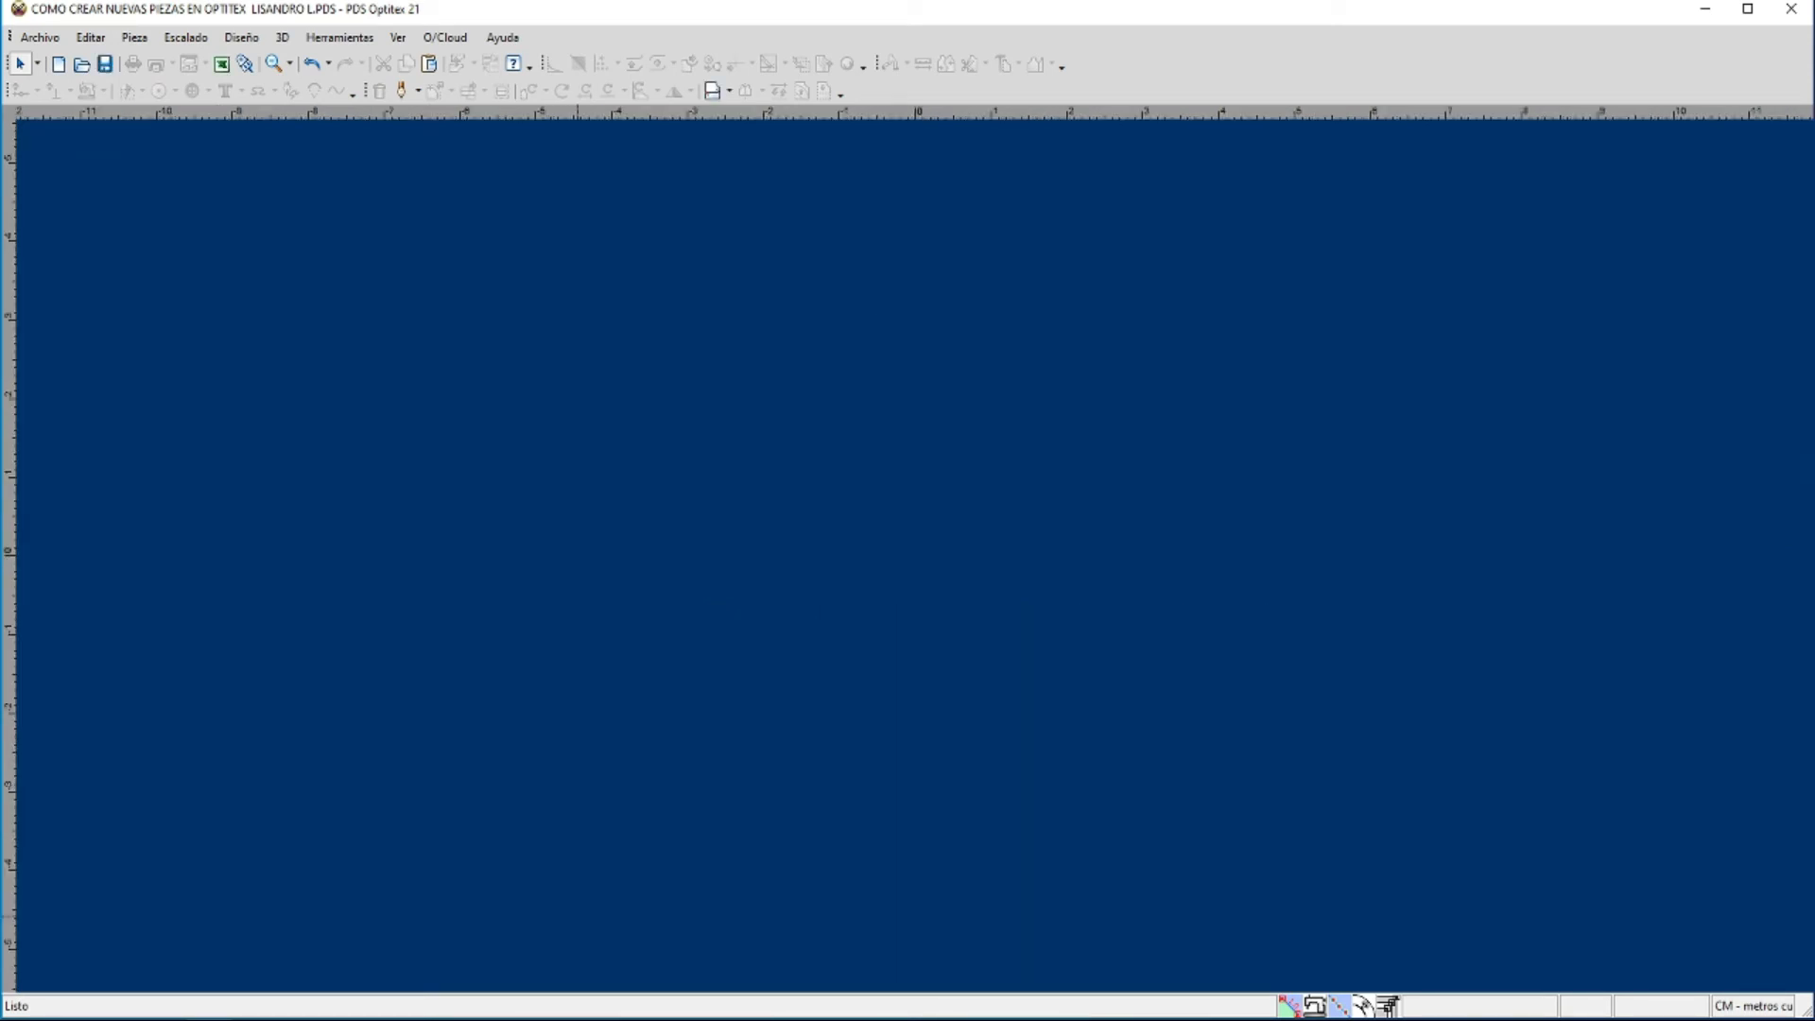
# Step: Create a circle piece named Piece3 with 32 points, a perimeter of 35 and an angle of 90
pyautogui.click(134, 38)
pyautogui.moveTo(184, 119)
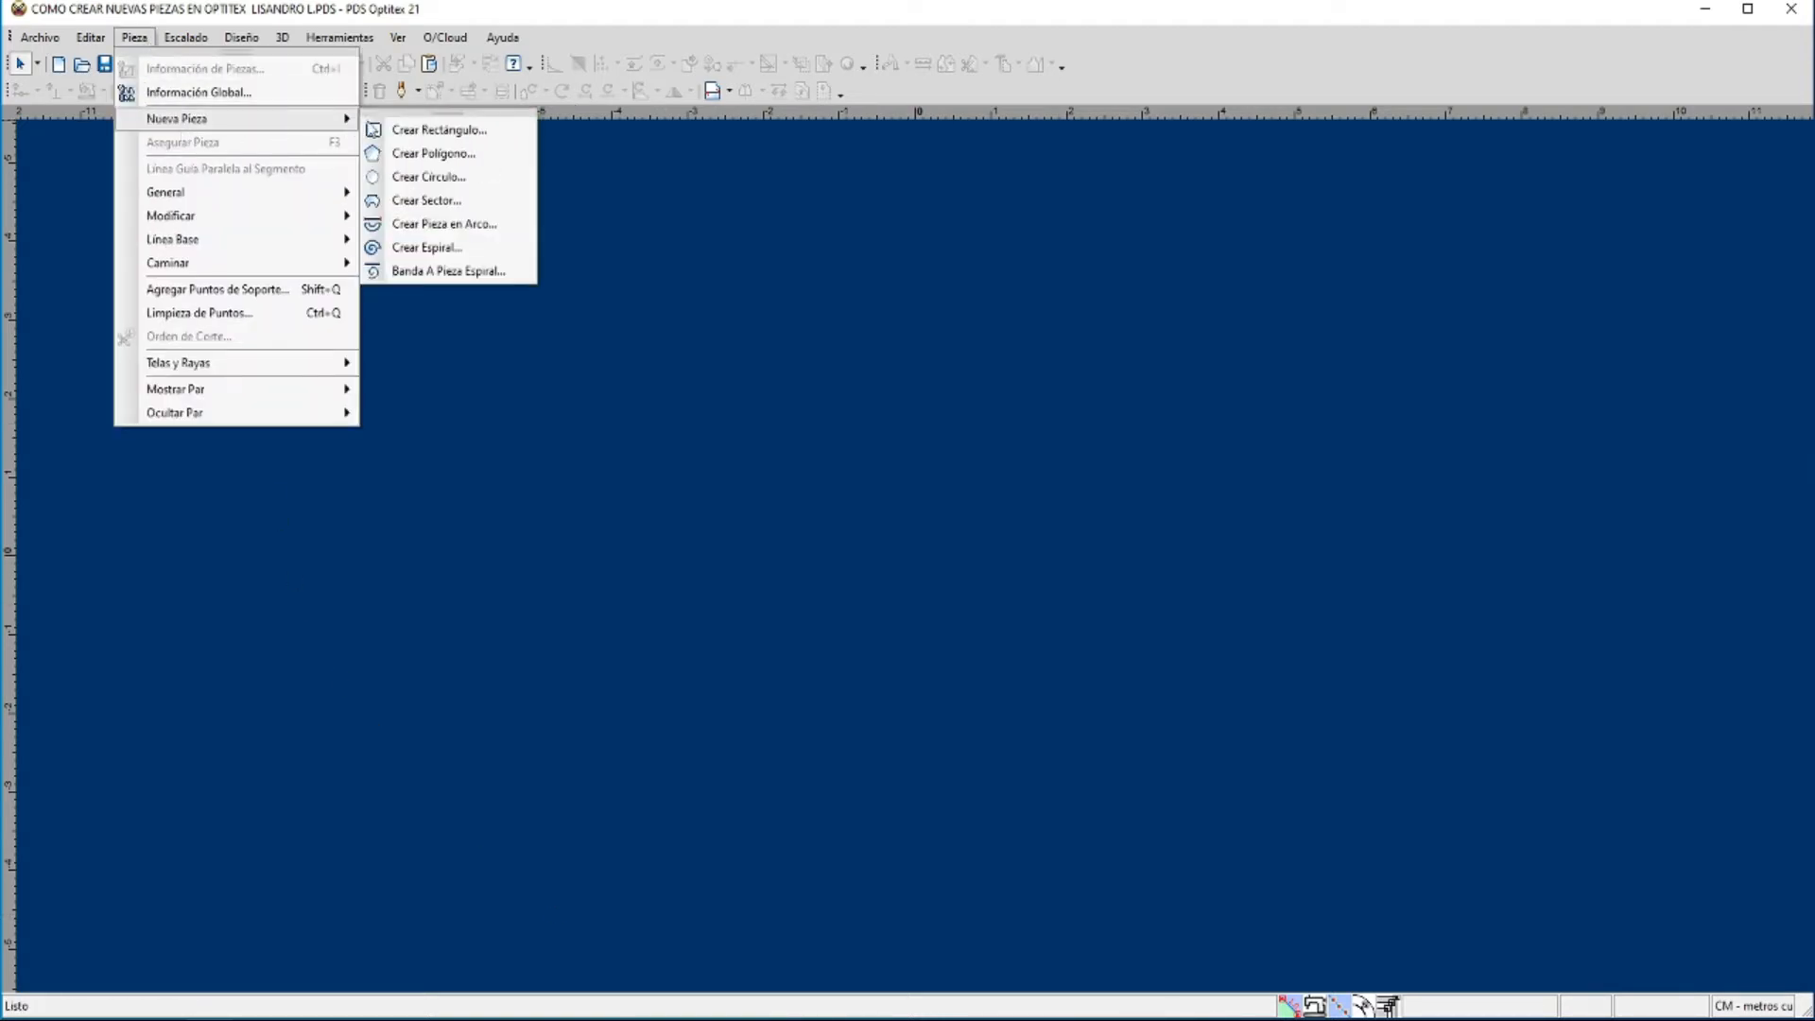
pyautogui.click(425, 178)
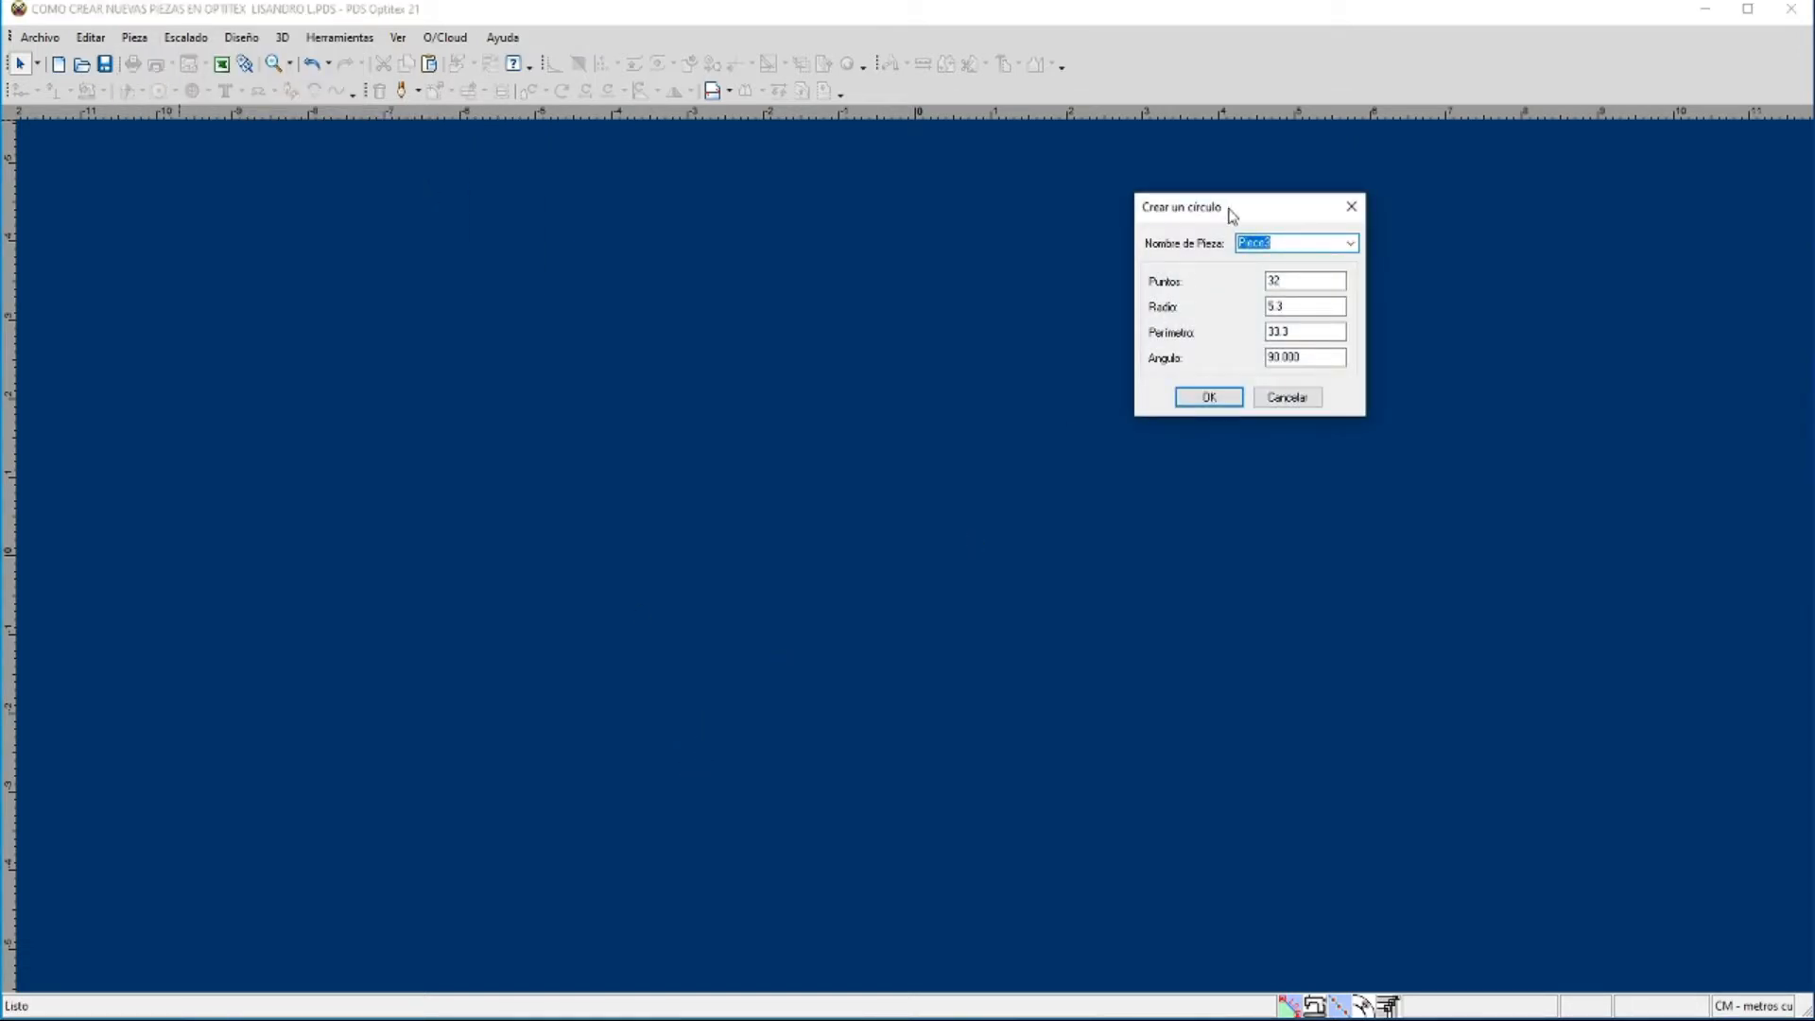
pyautogui.click(1282, 240)
pyautogui.press('Tab')
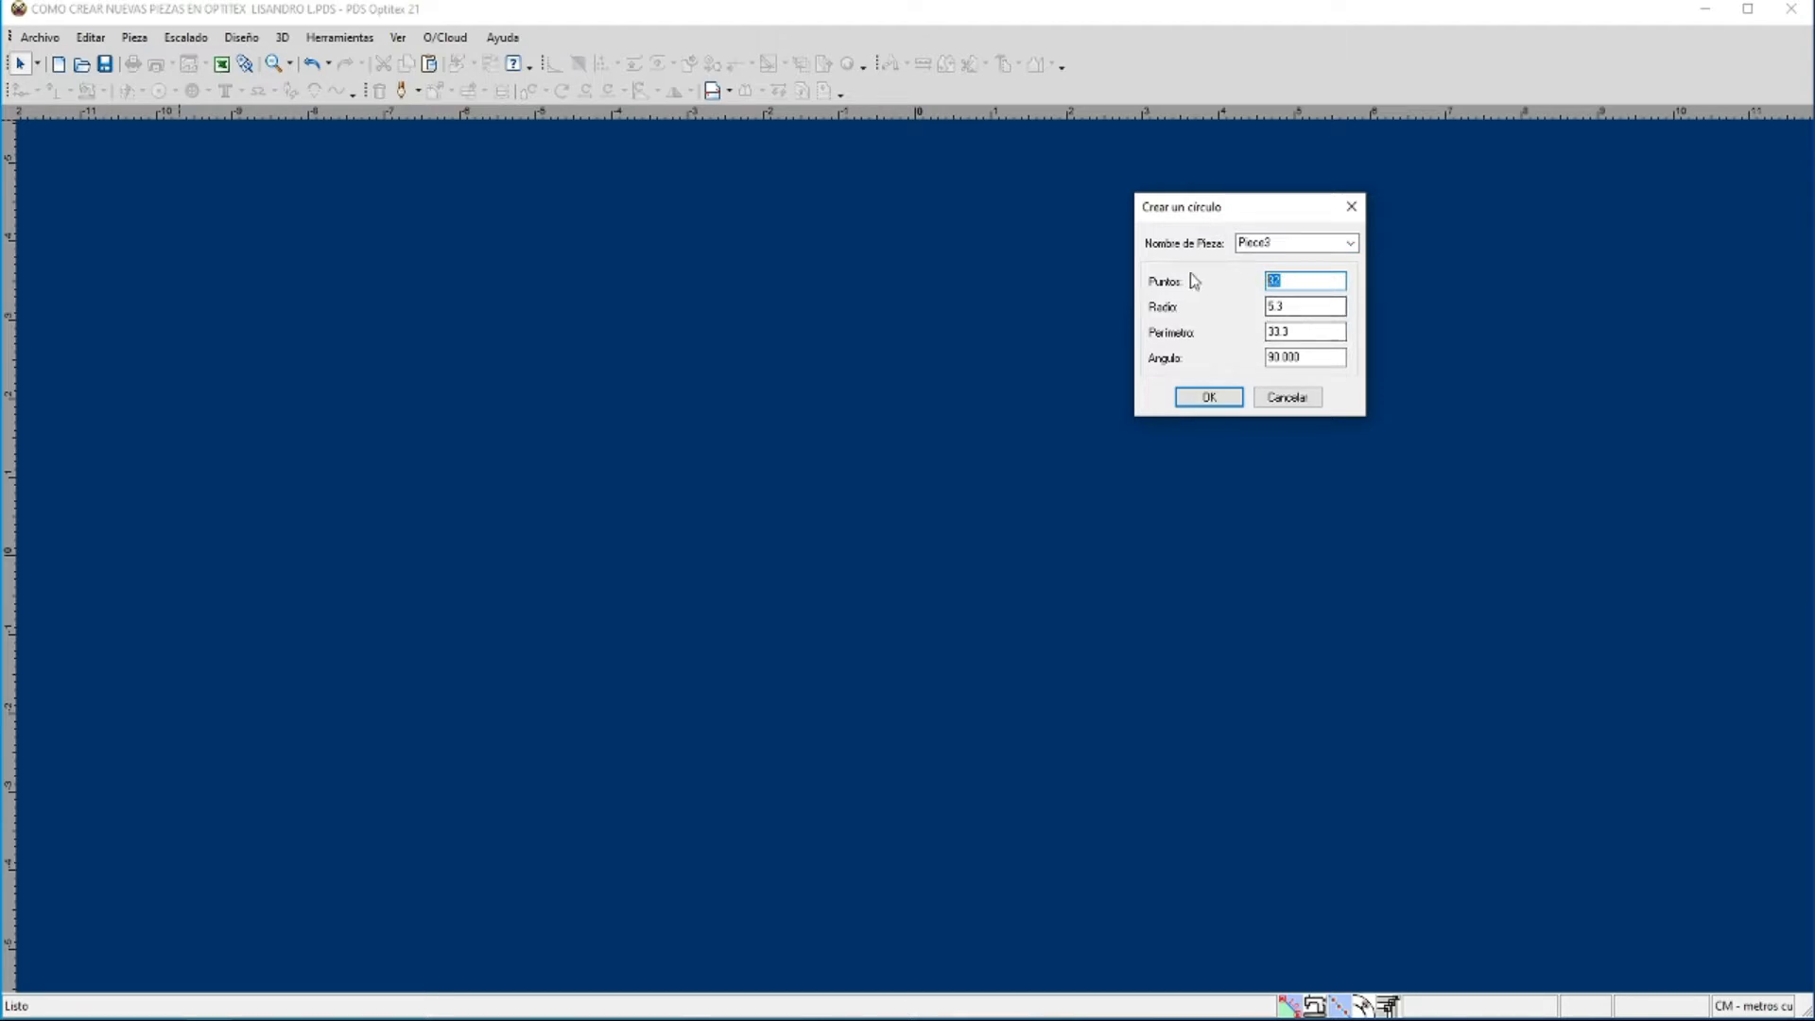
pyautogui.click(1300, 280)
pyautogui.doubleClick(1305, 332)
pyautogui.write('35')
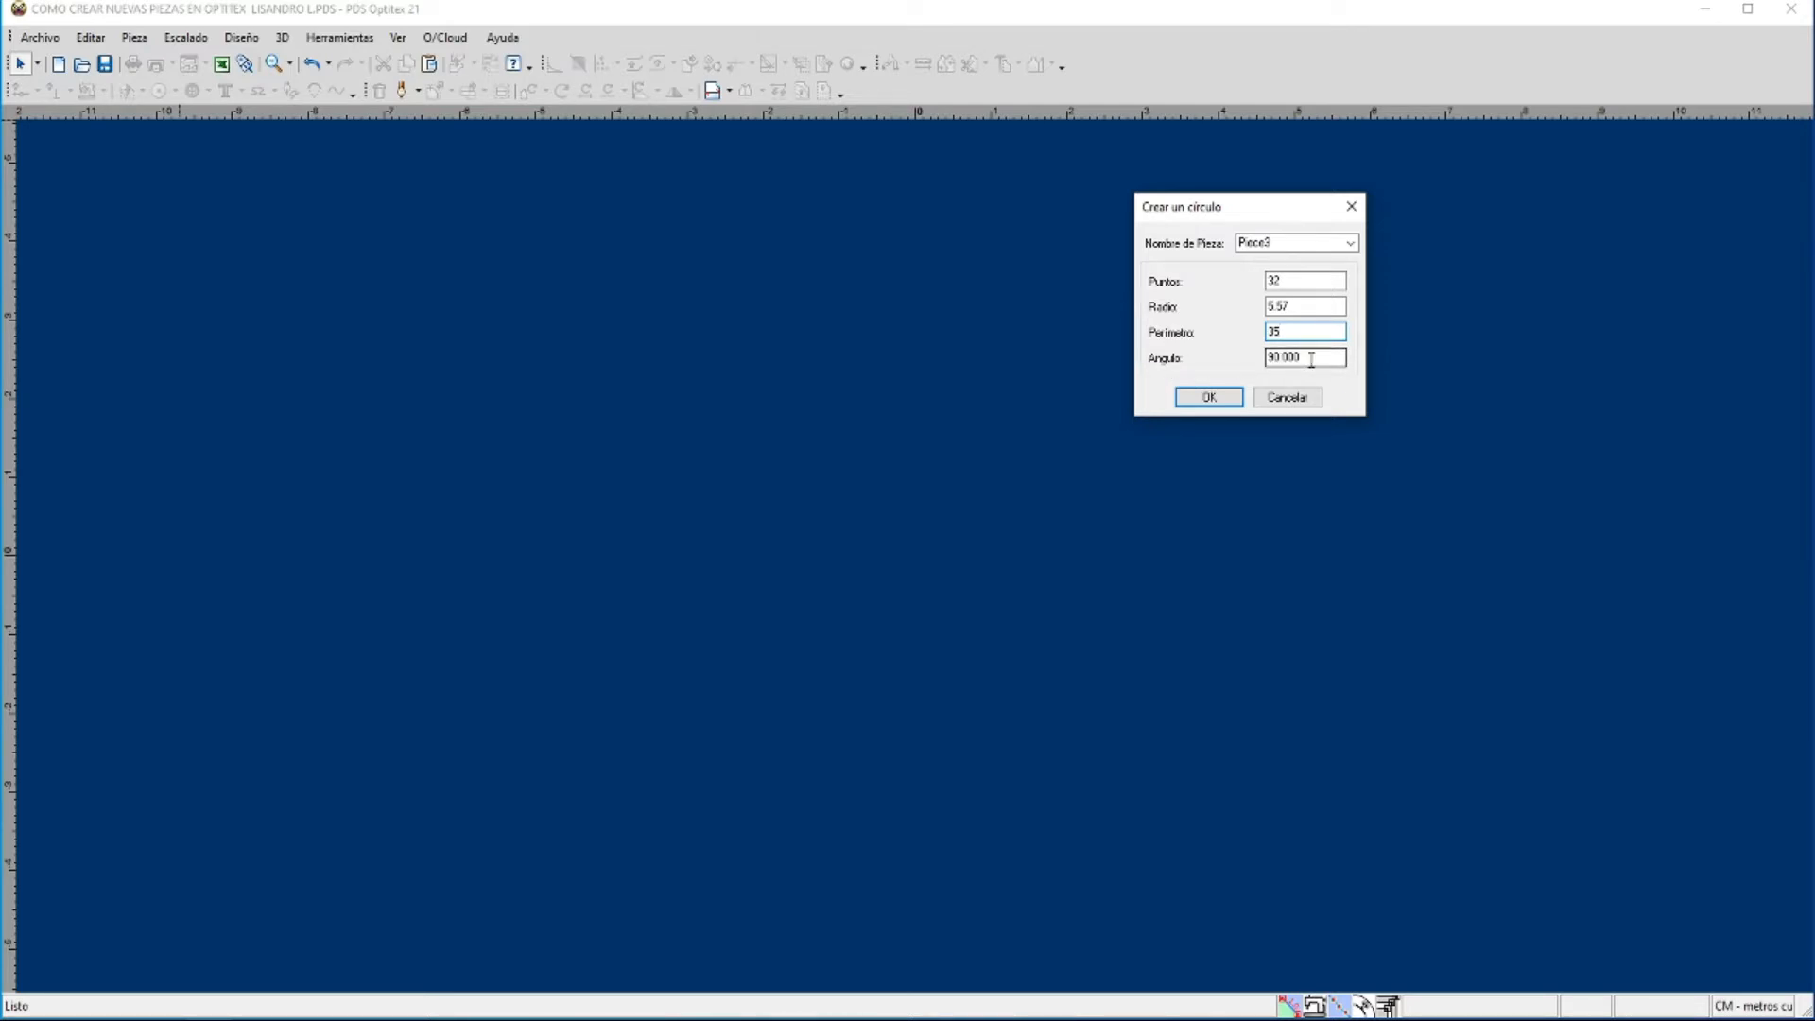
pyautogui.moveTo(1311, 360); pyautogui.dragTo(1265, 359)
pyautogui.click(1209, 397)
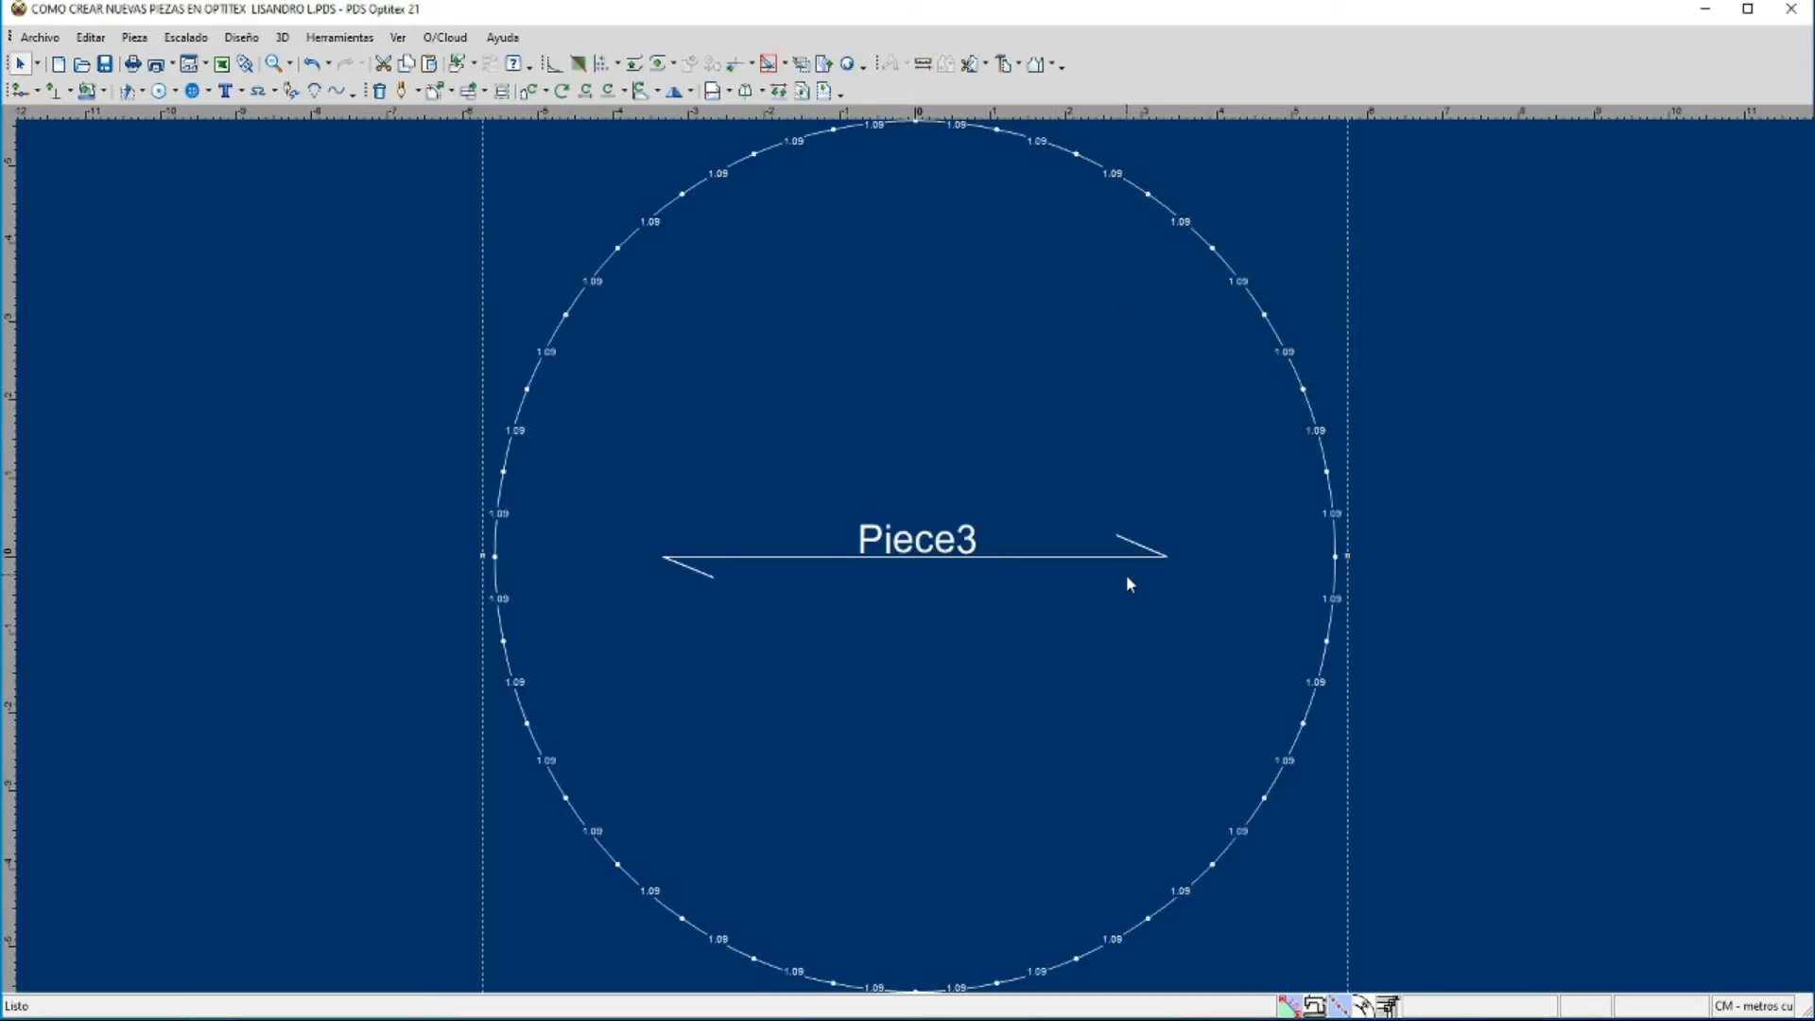
pyautogui.click(914, 547)
pyautogui.scroll(-3, 912, 551)
pyautogui.scroll(1, 908, 573)
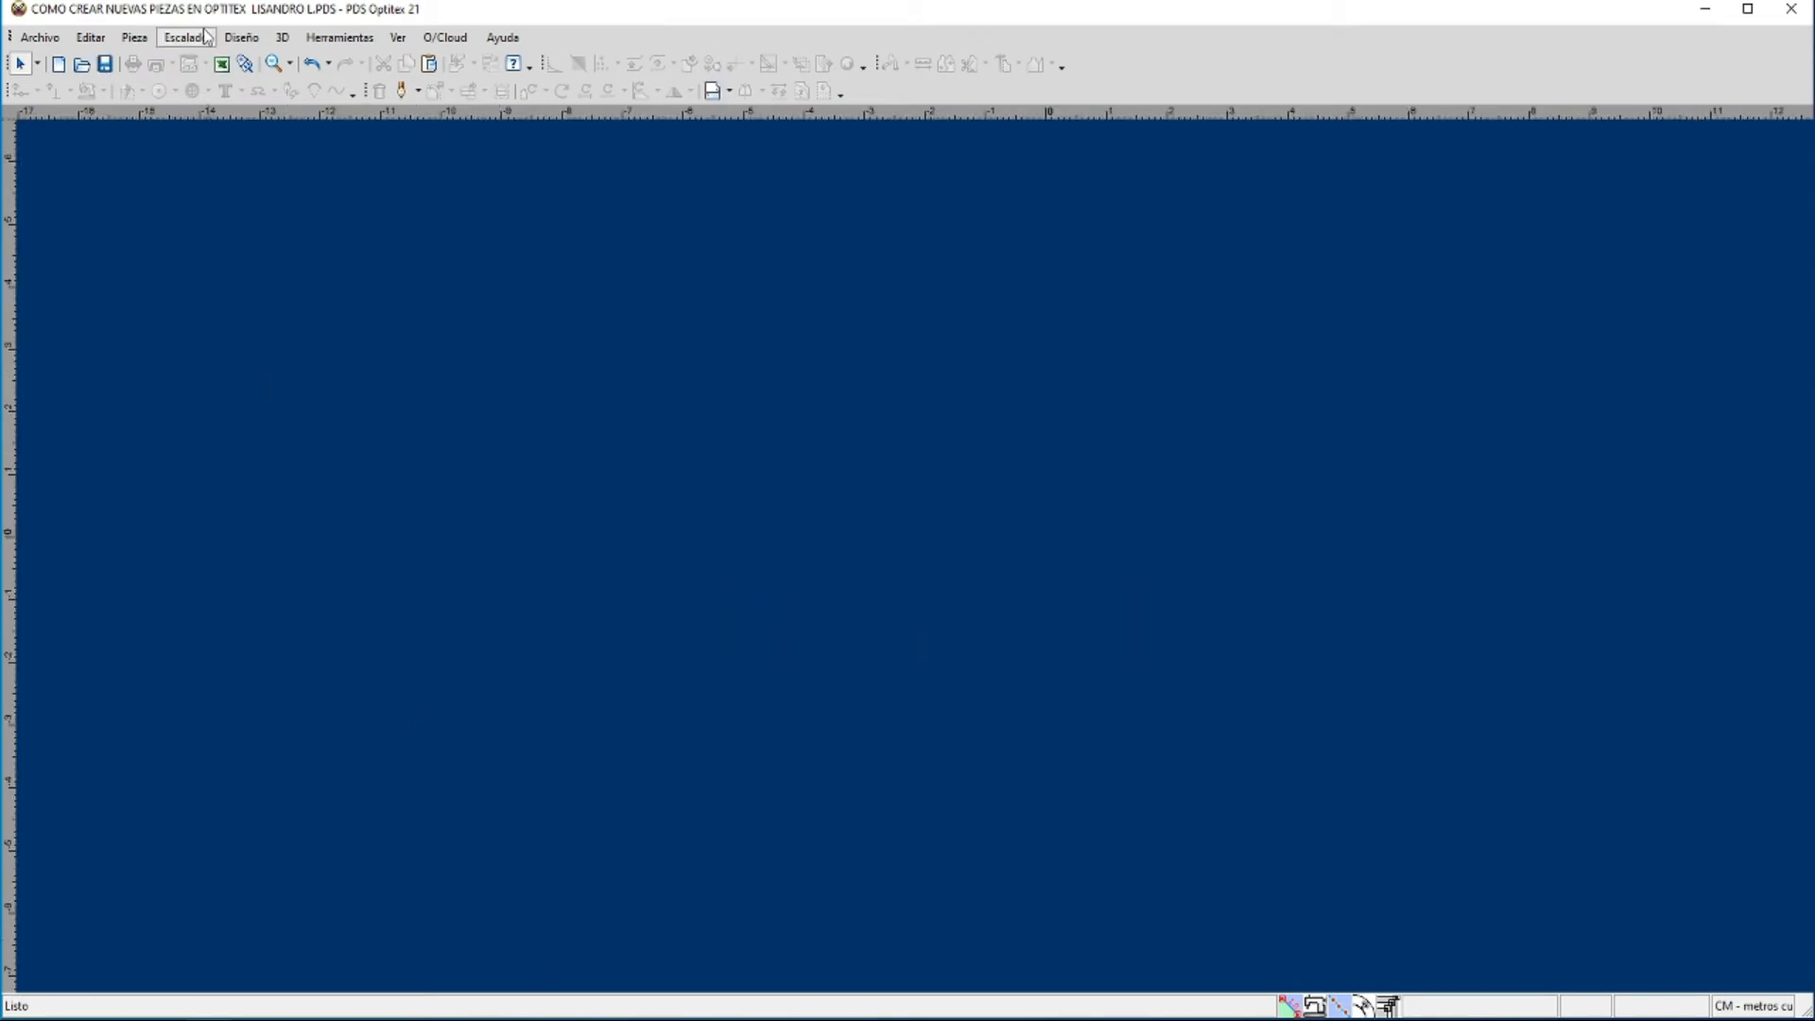
# Step: Start a new sector piece named Piece4 and set its angle to 360
pyautogui.click(142, 39)
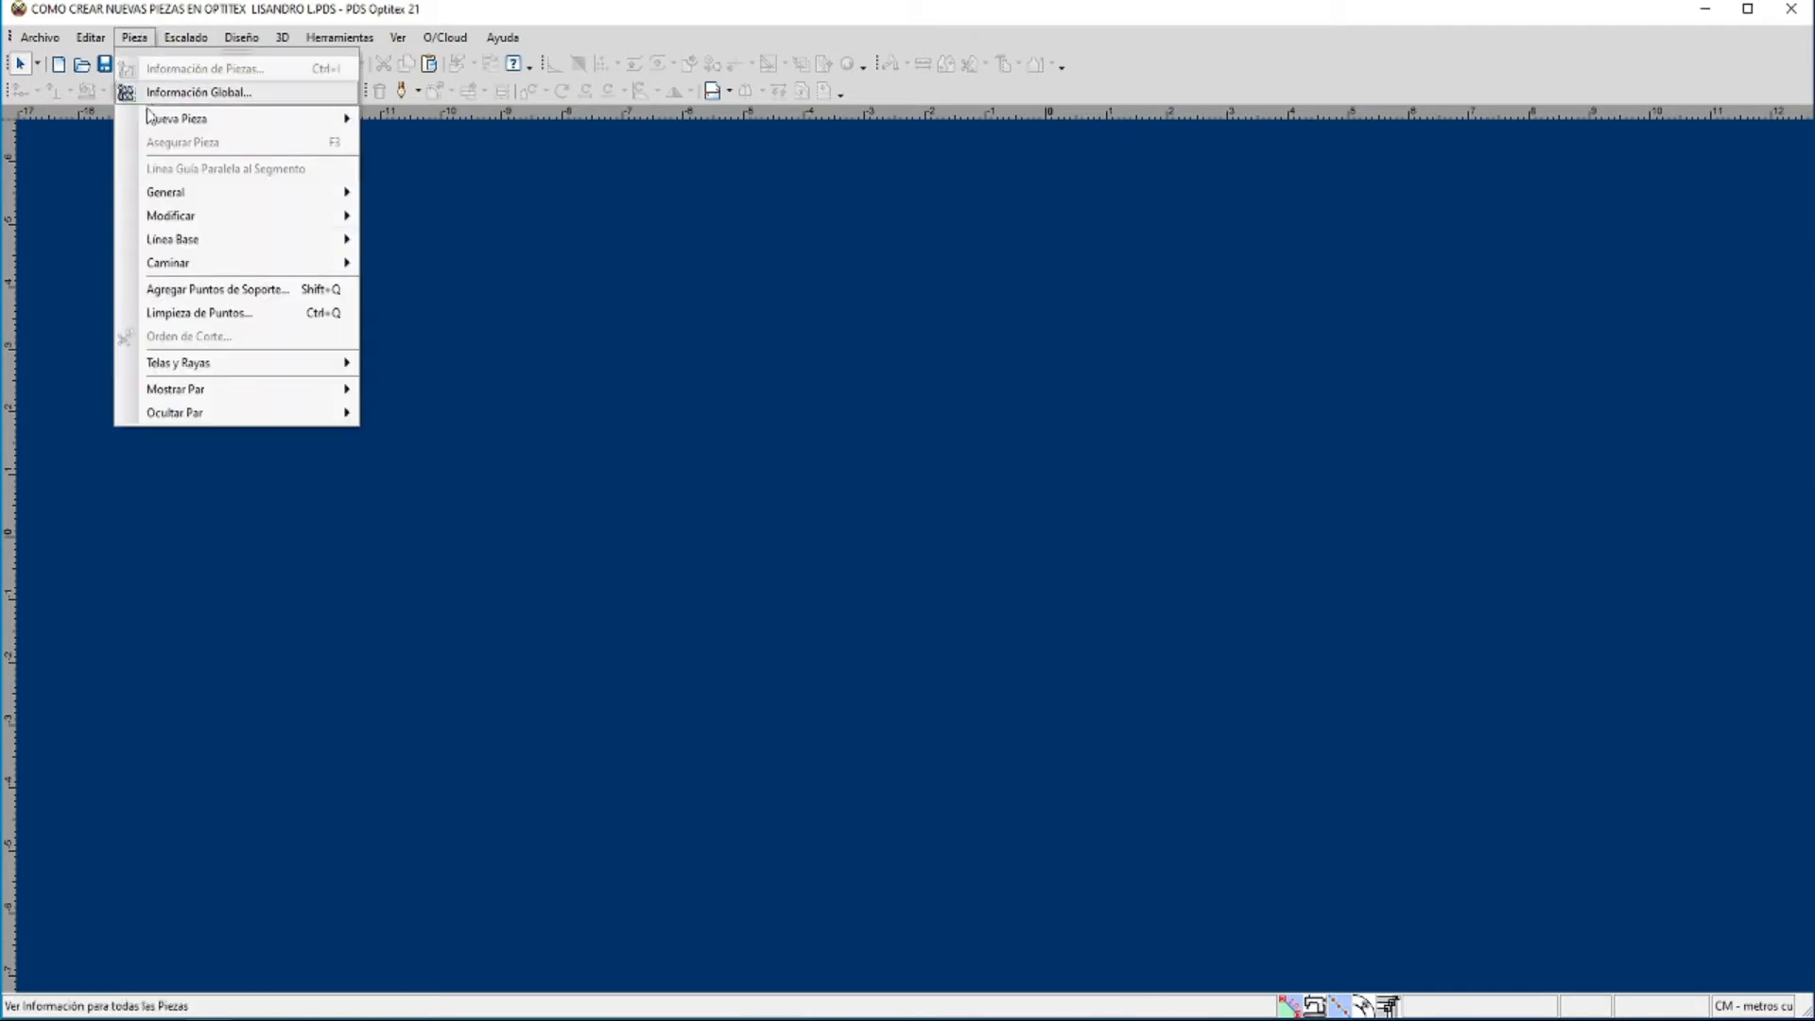
pyautogui.moveTo(166, 127)
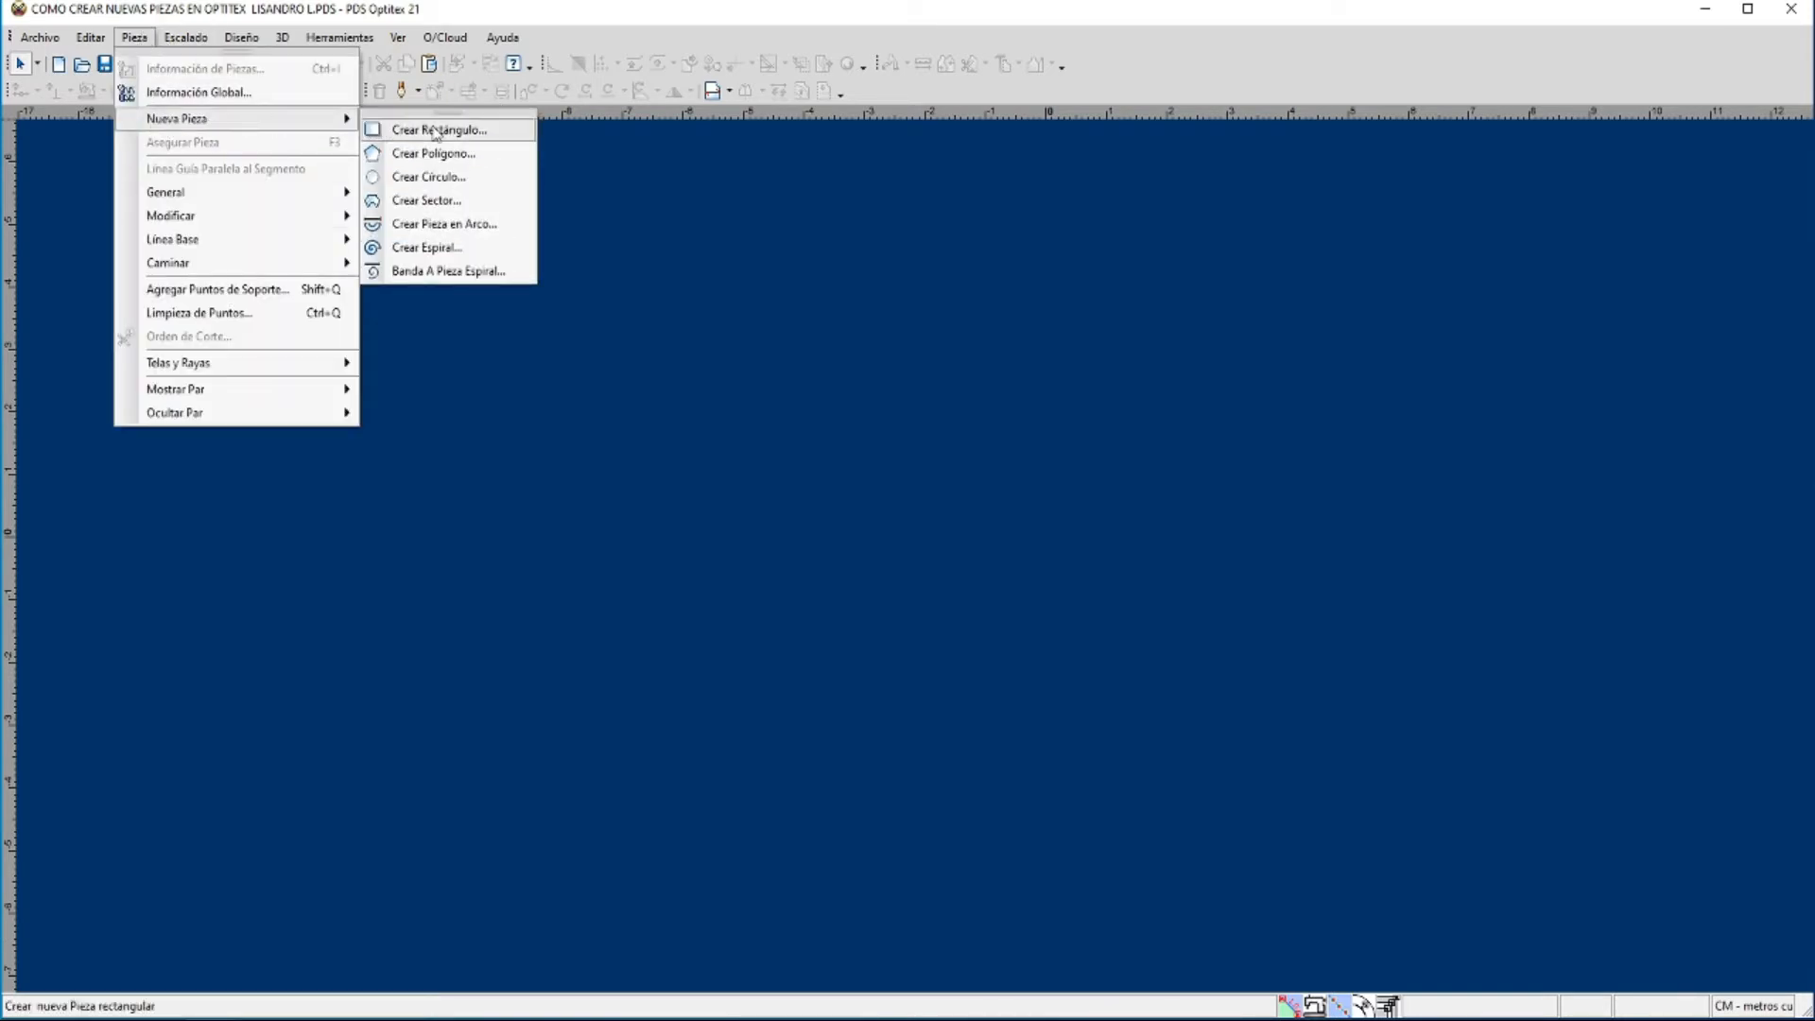
pyautogui.click(447, 202)
pyautogui.moveTo(445, 232); pyautogui.dragTo(1117, 237)
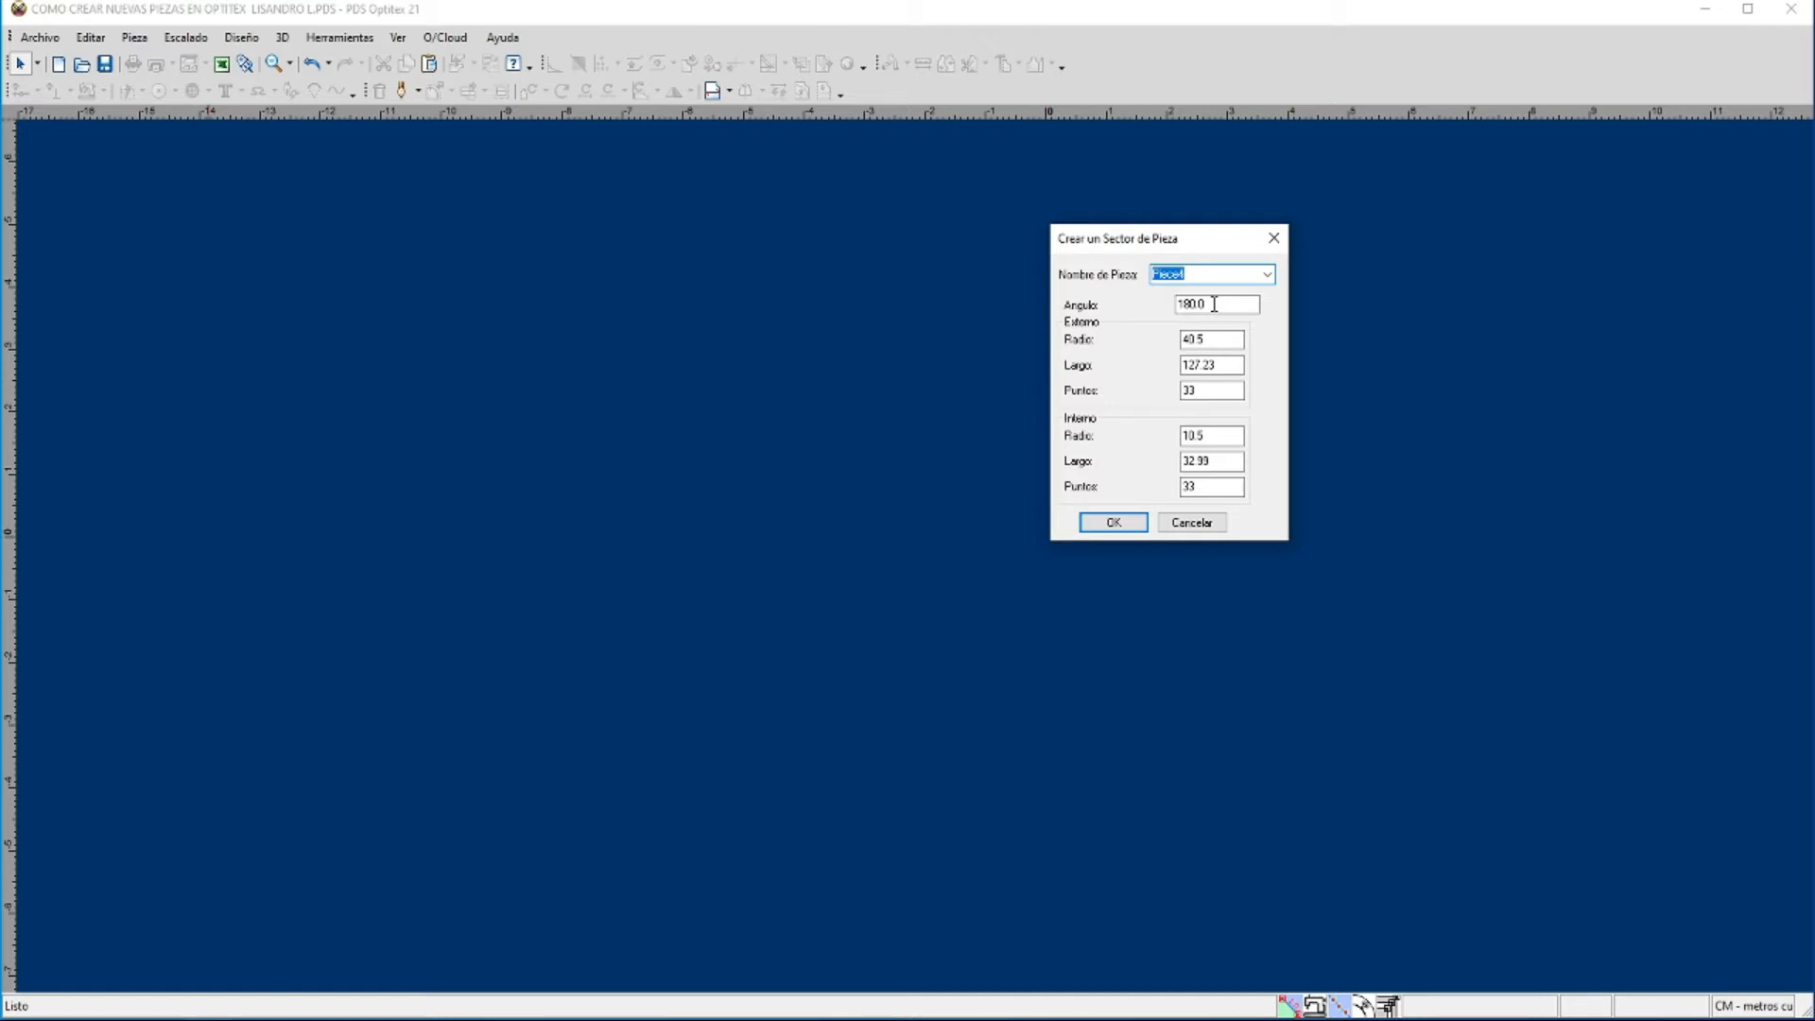
pyautogui.click(1215, 304)
pyautogui.moveTo(1215, 304); pyautogui.dragTo(1178, 304)
pyautogui.write('360')
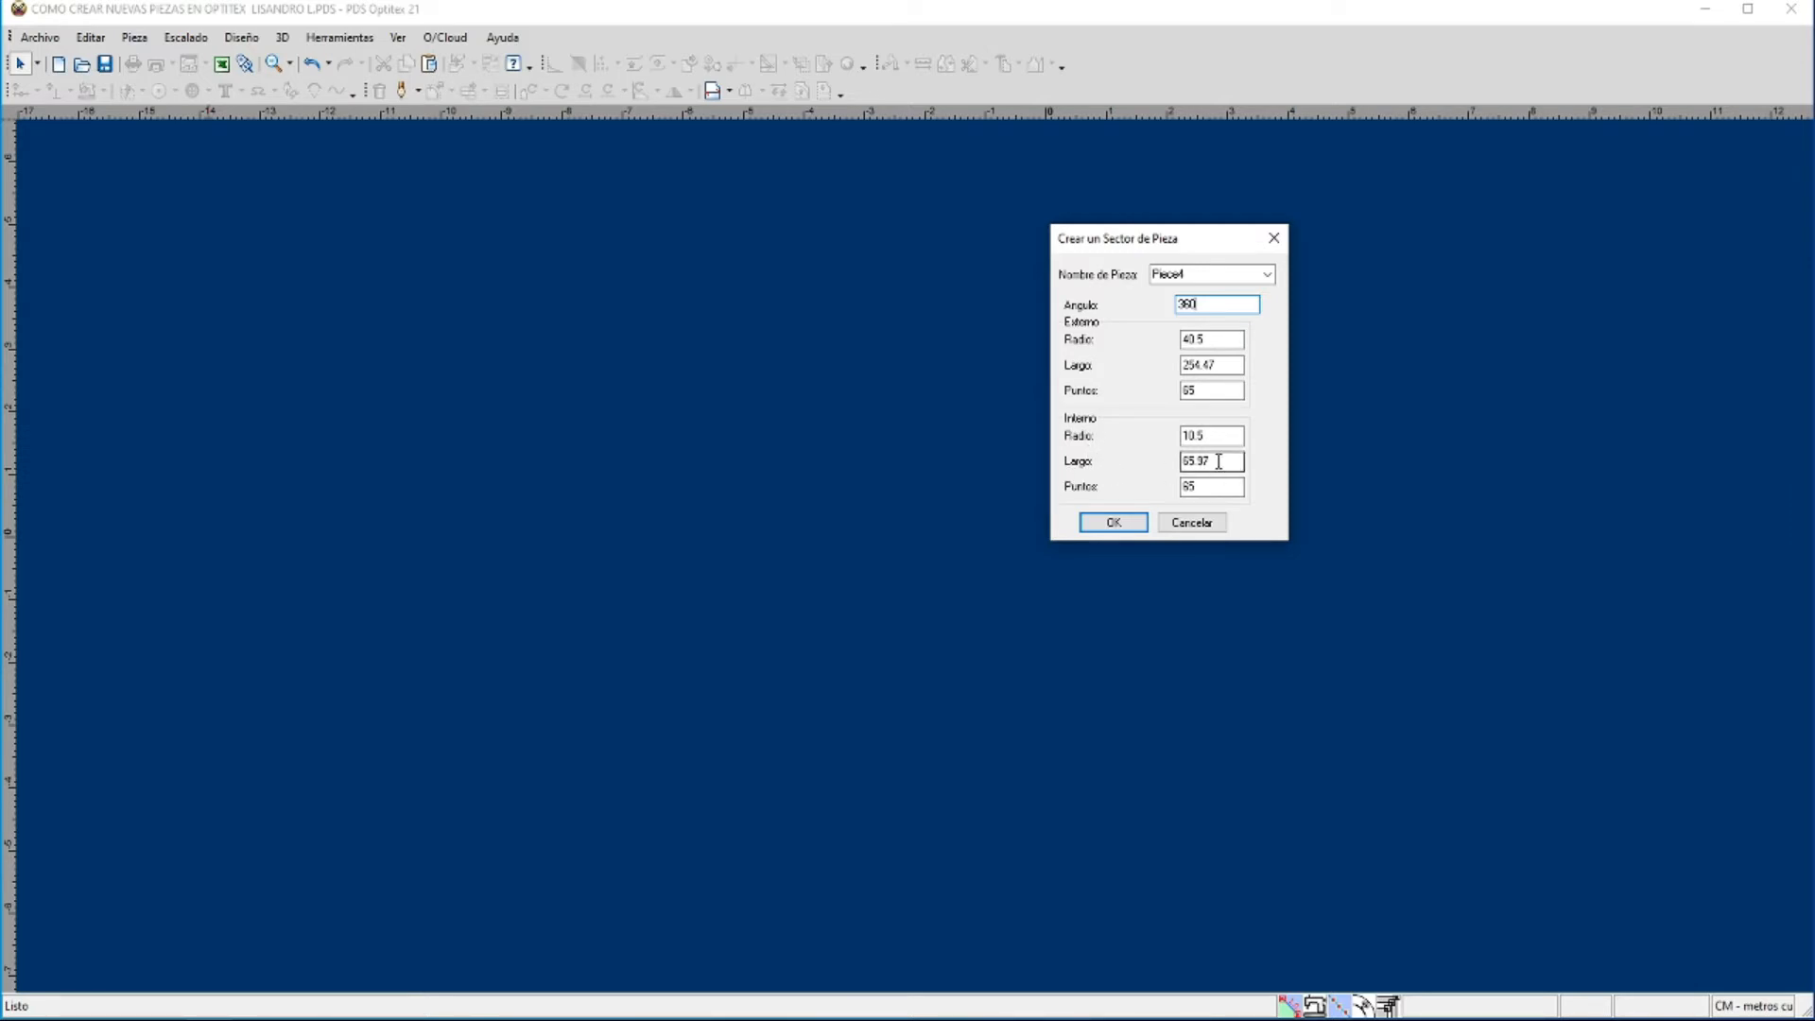
# Step: Set the sector's internal length to 68, keeping the resulting internal radius and 65 internal points
pyautogui.moveTo(1218, 461); pyautogui.dragTo(1164, 462)
pyautogui.write('68')
pyautogui.click(1184, 436)
pyautogui.moveTo(1219, 436); pyautogui.dragTo(1181, 436)
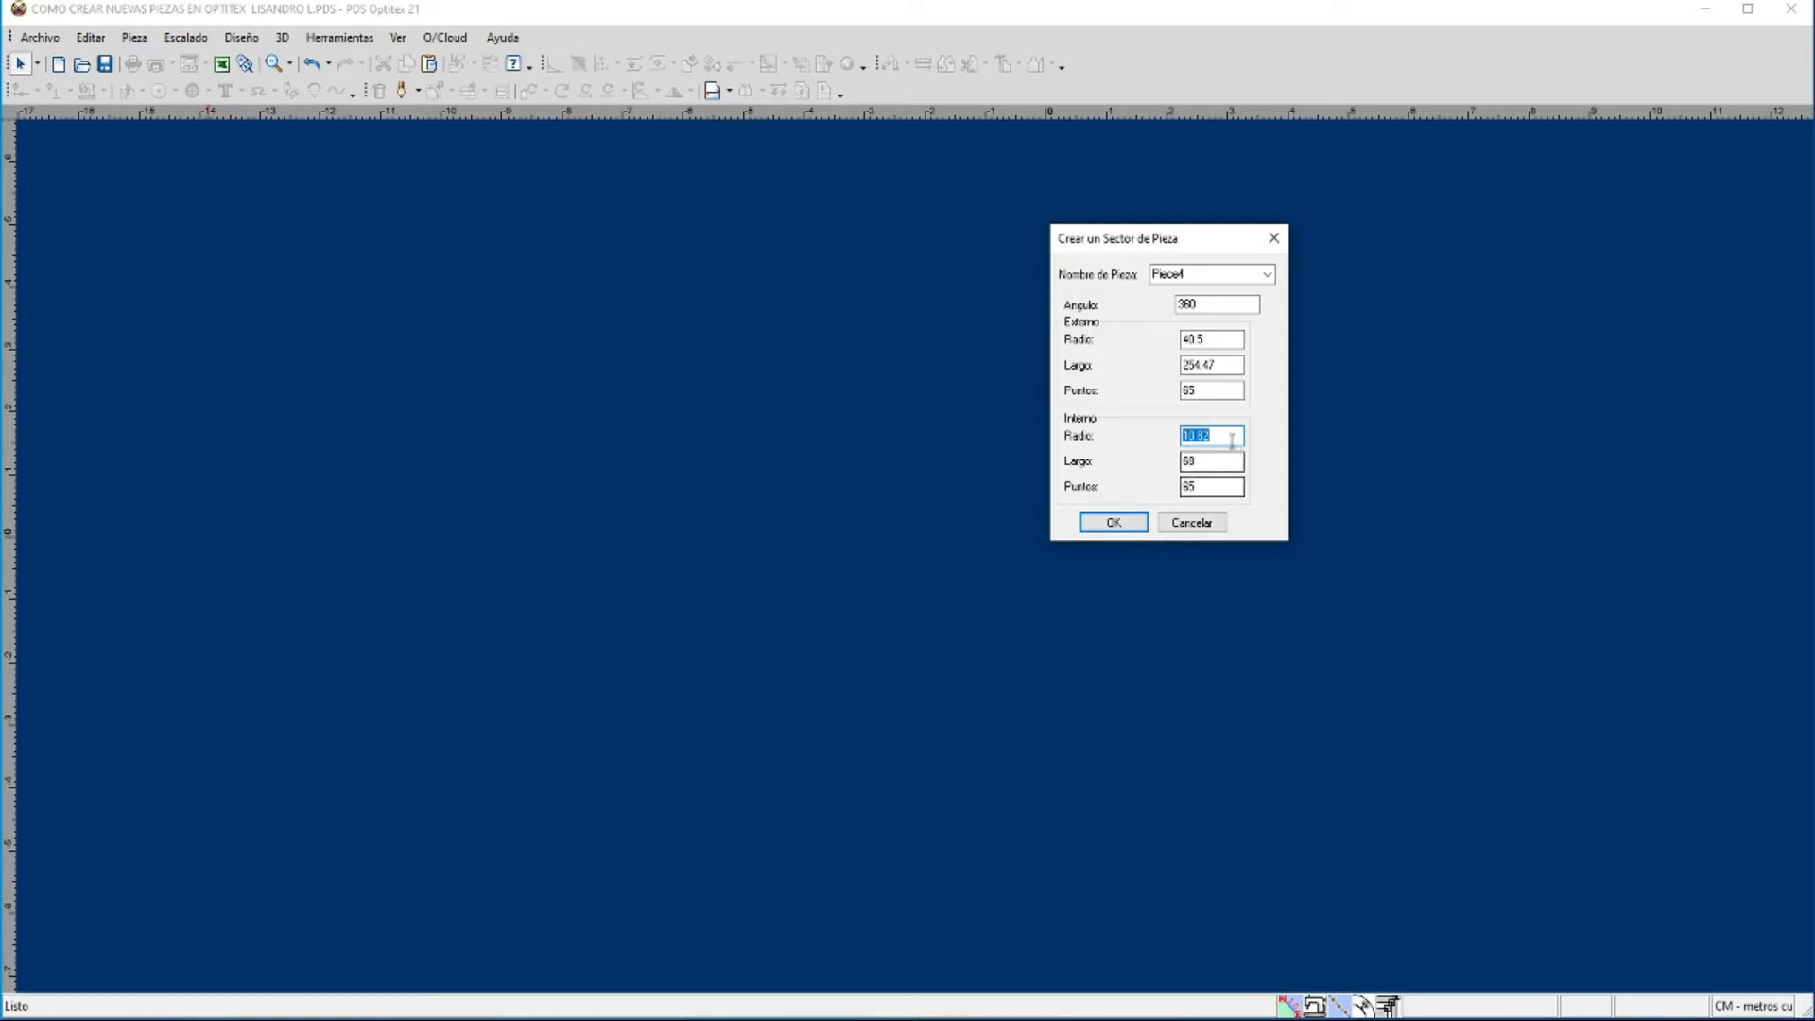
pyautogui.doubleClick(1187, 486)
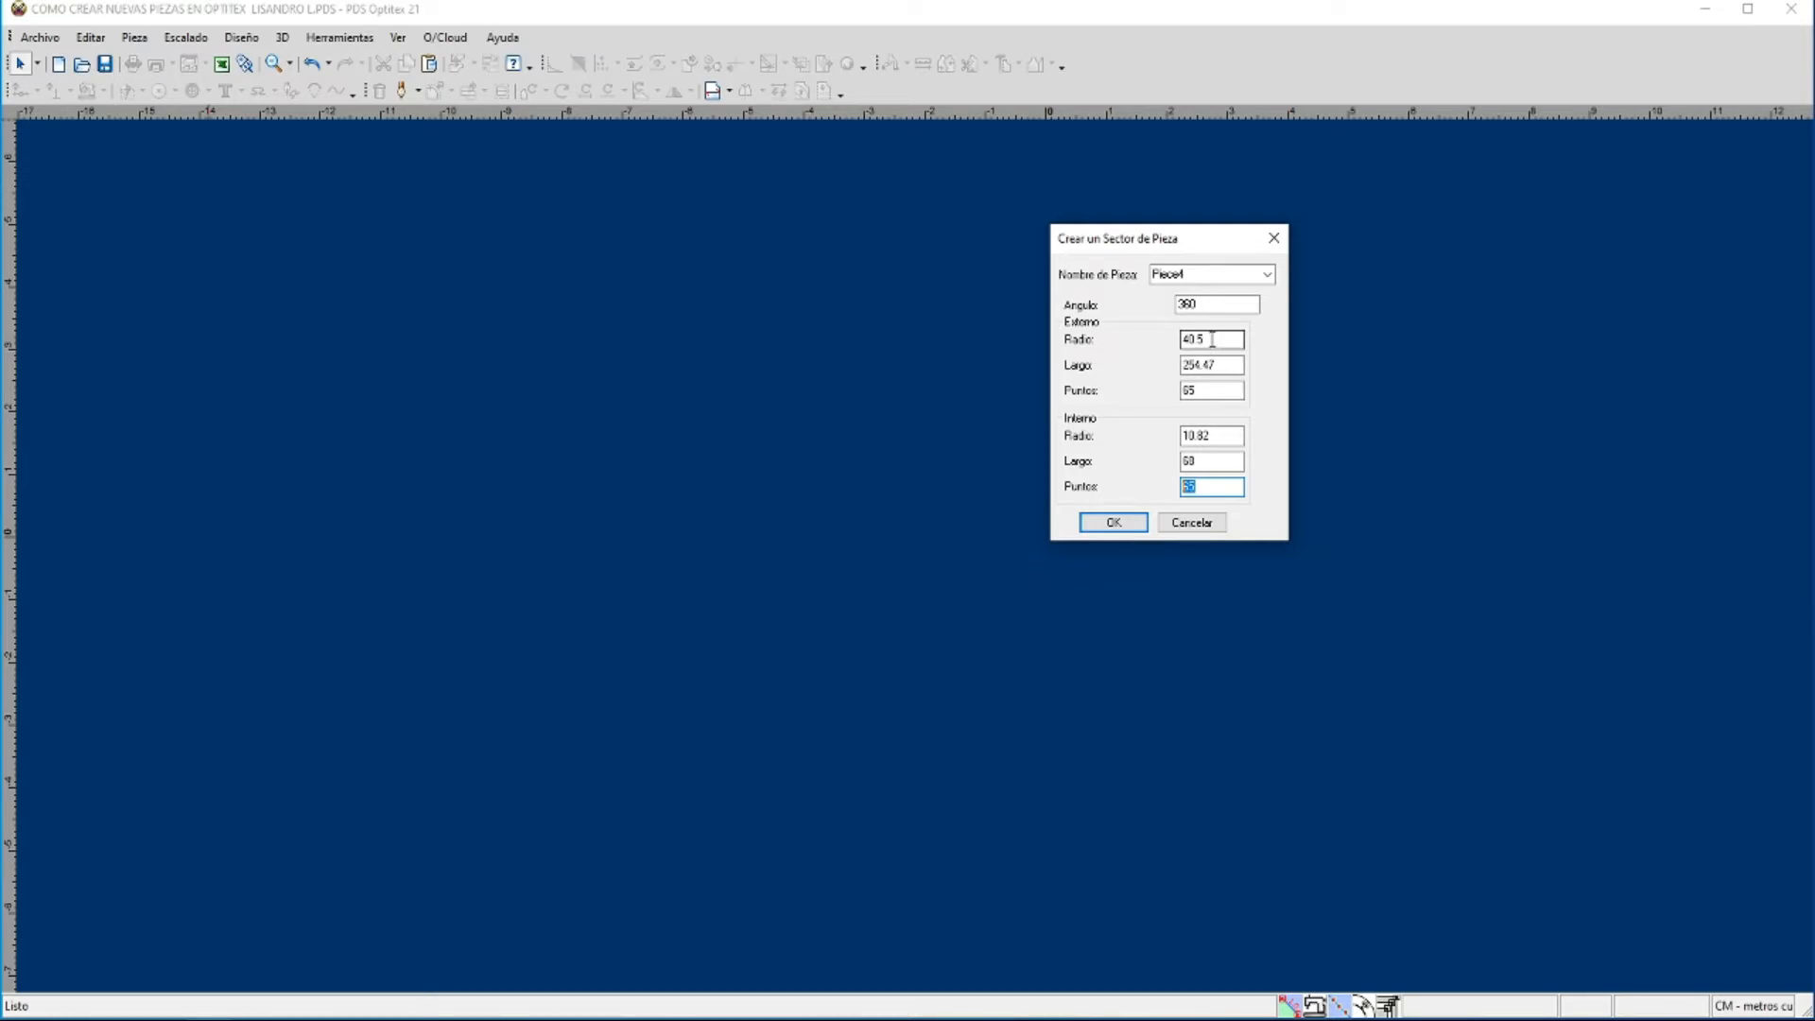
# Step: Set the sector's external radius to 60.82, keep 65 external points, and create the piece
pyautogui.moveTo(1212, 338); pyautogui.dragTo(1183, 348)
pyautogui.write('60.82')
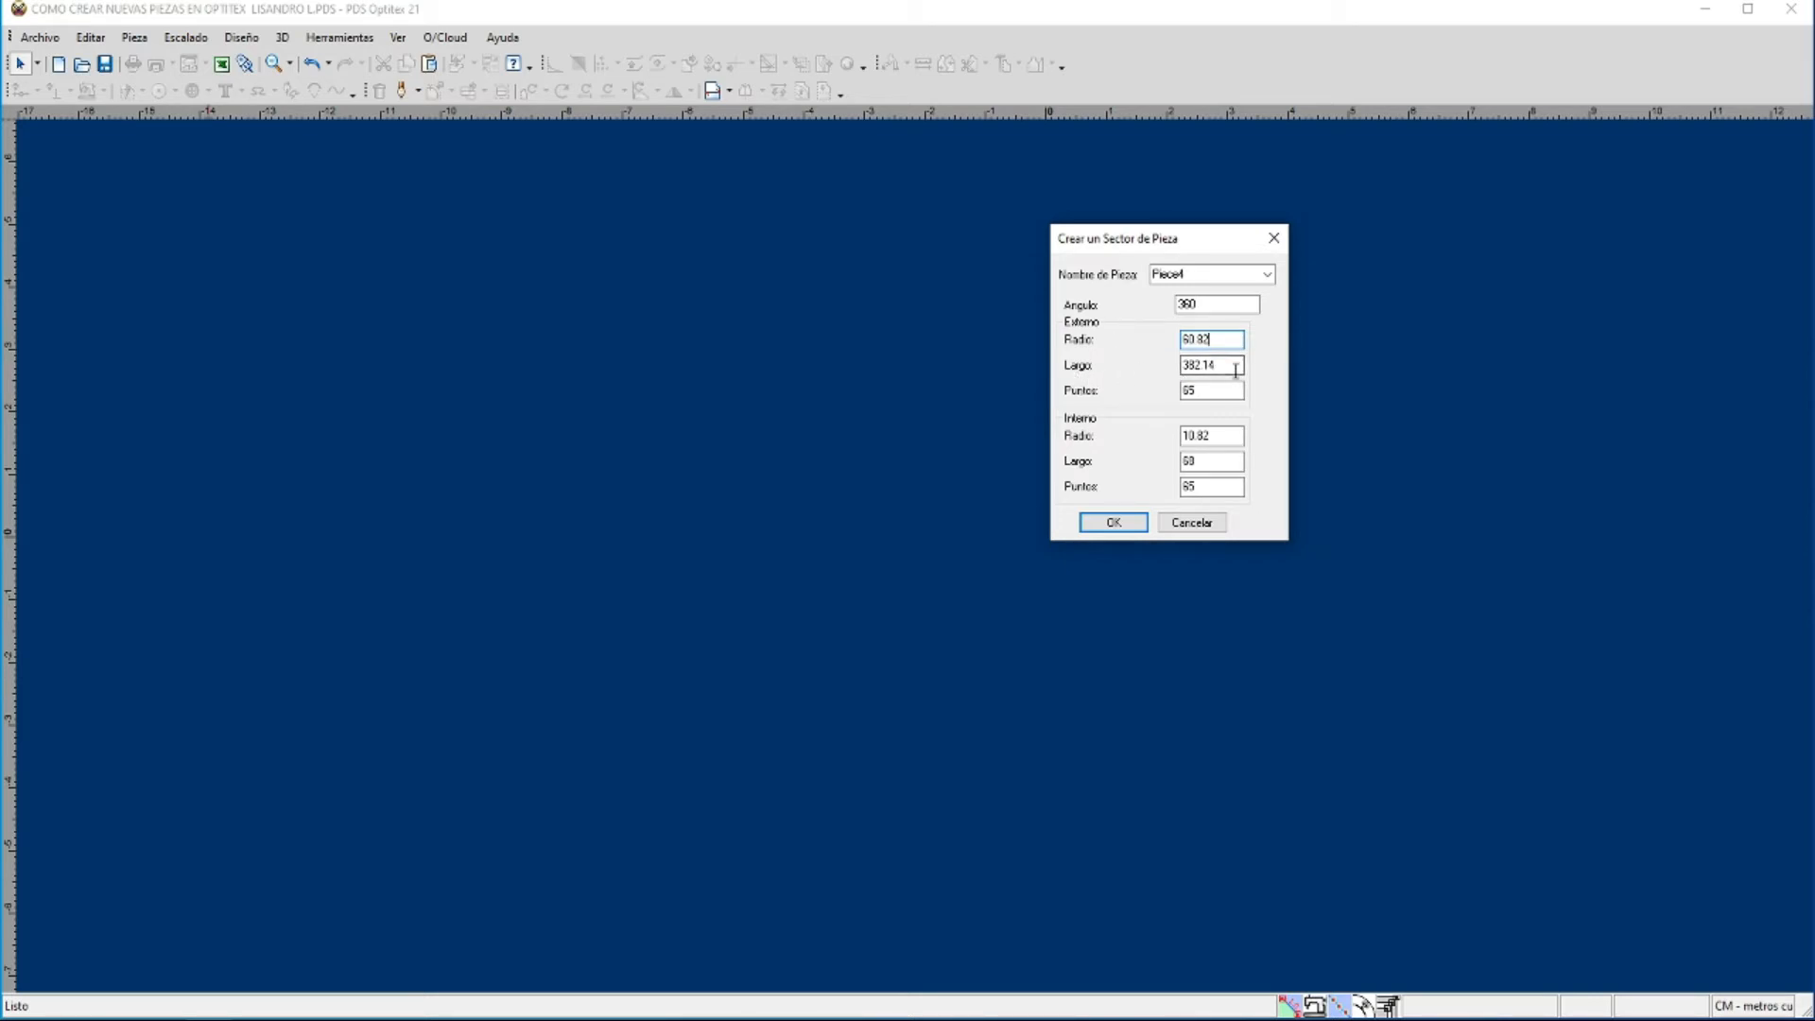
pyautogui.doubleClick(1193, 390)
pyautogui.click(1121, 528)
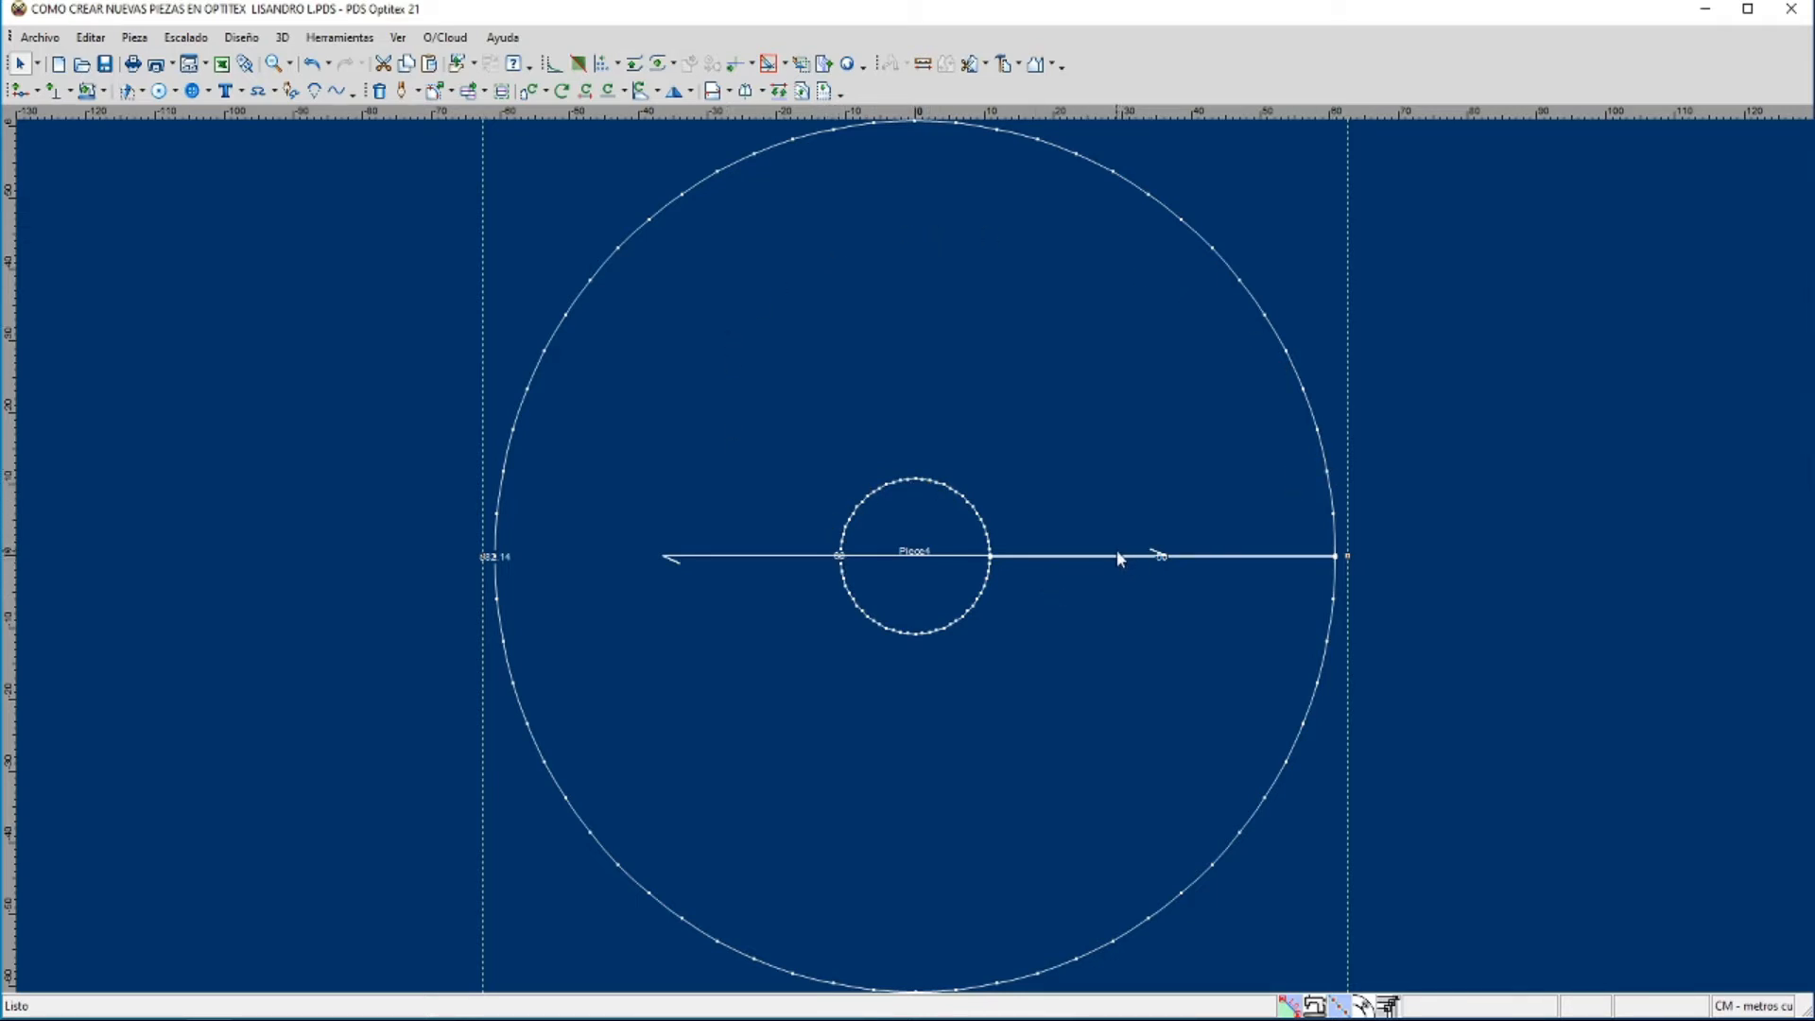
# Step: Move the sector piece's base line with its name up into the area above the inner circle
pyautogui.moveTo(1117, 566); pyautogui.dragTo(1194, 404)
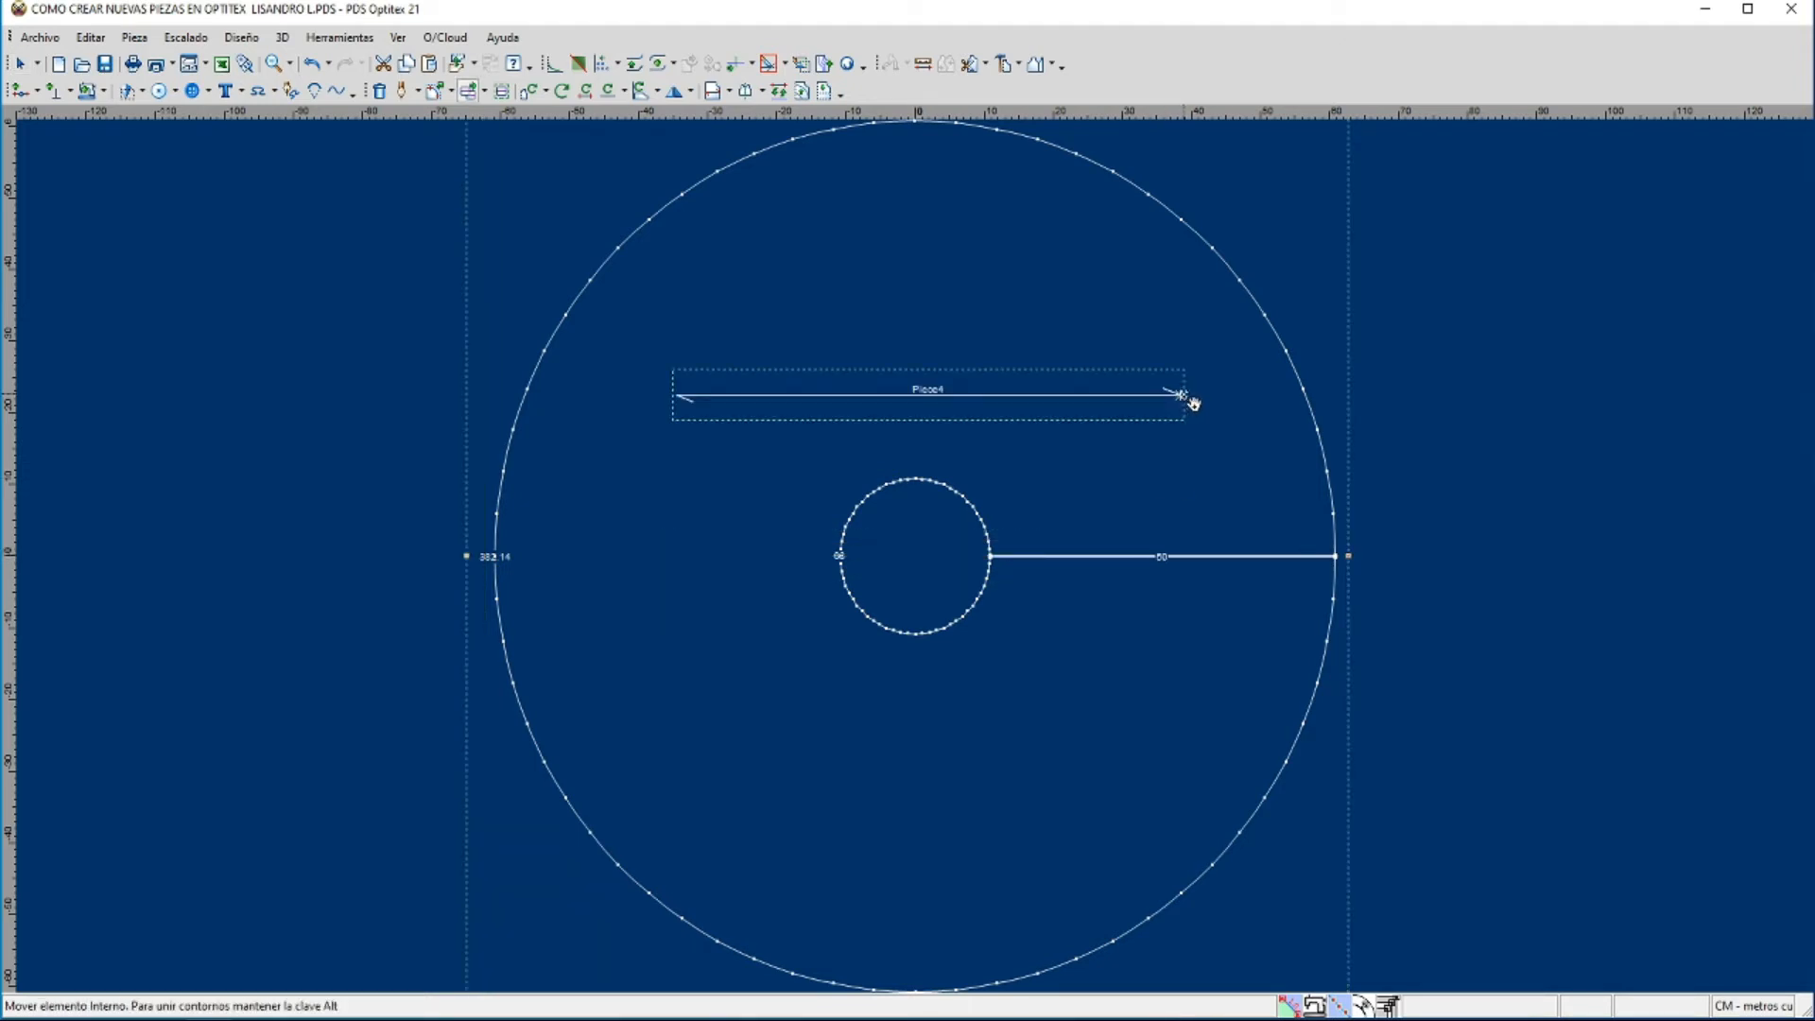
pyautogui.rightClick(1398, 325)
pyautogui.press('Escape')
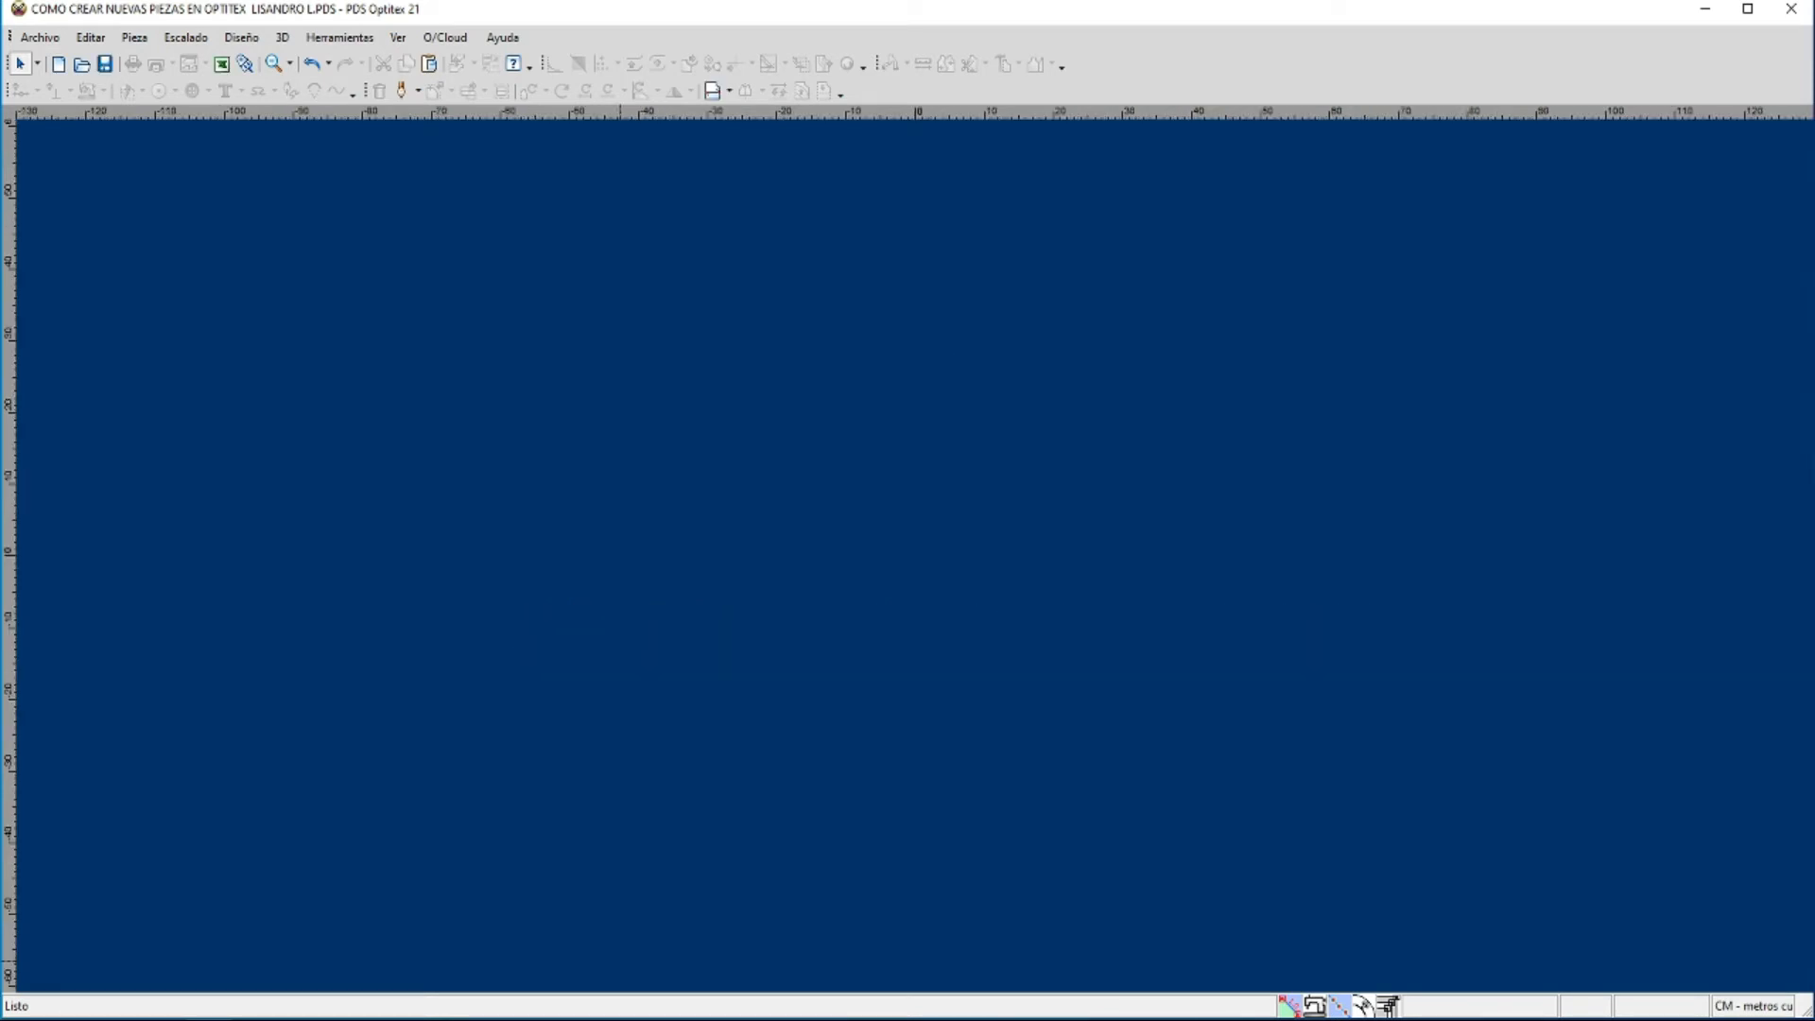
# Step: Start a new arc piece and keep the name Piece5
pyautogui.click(139, 47)
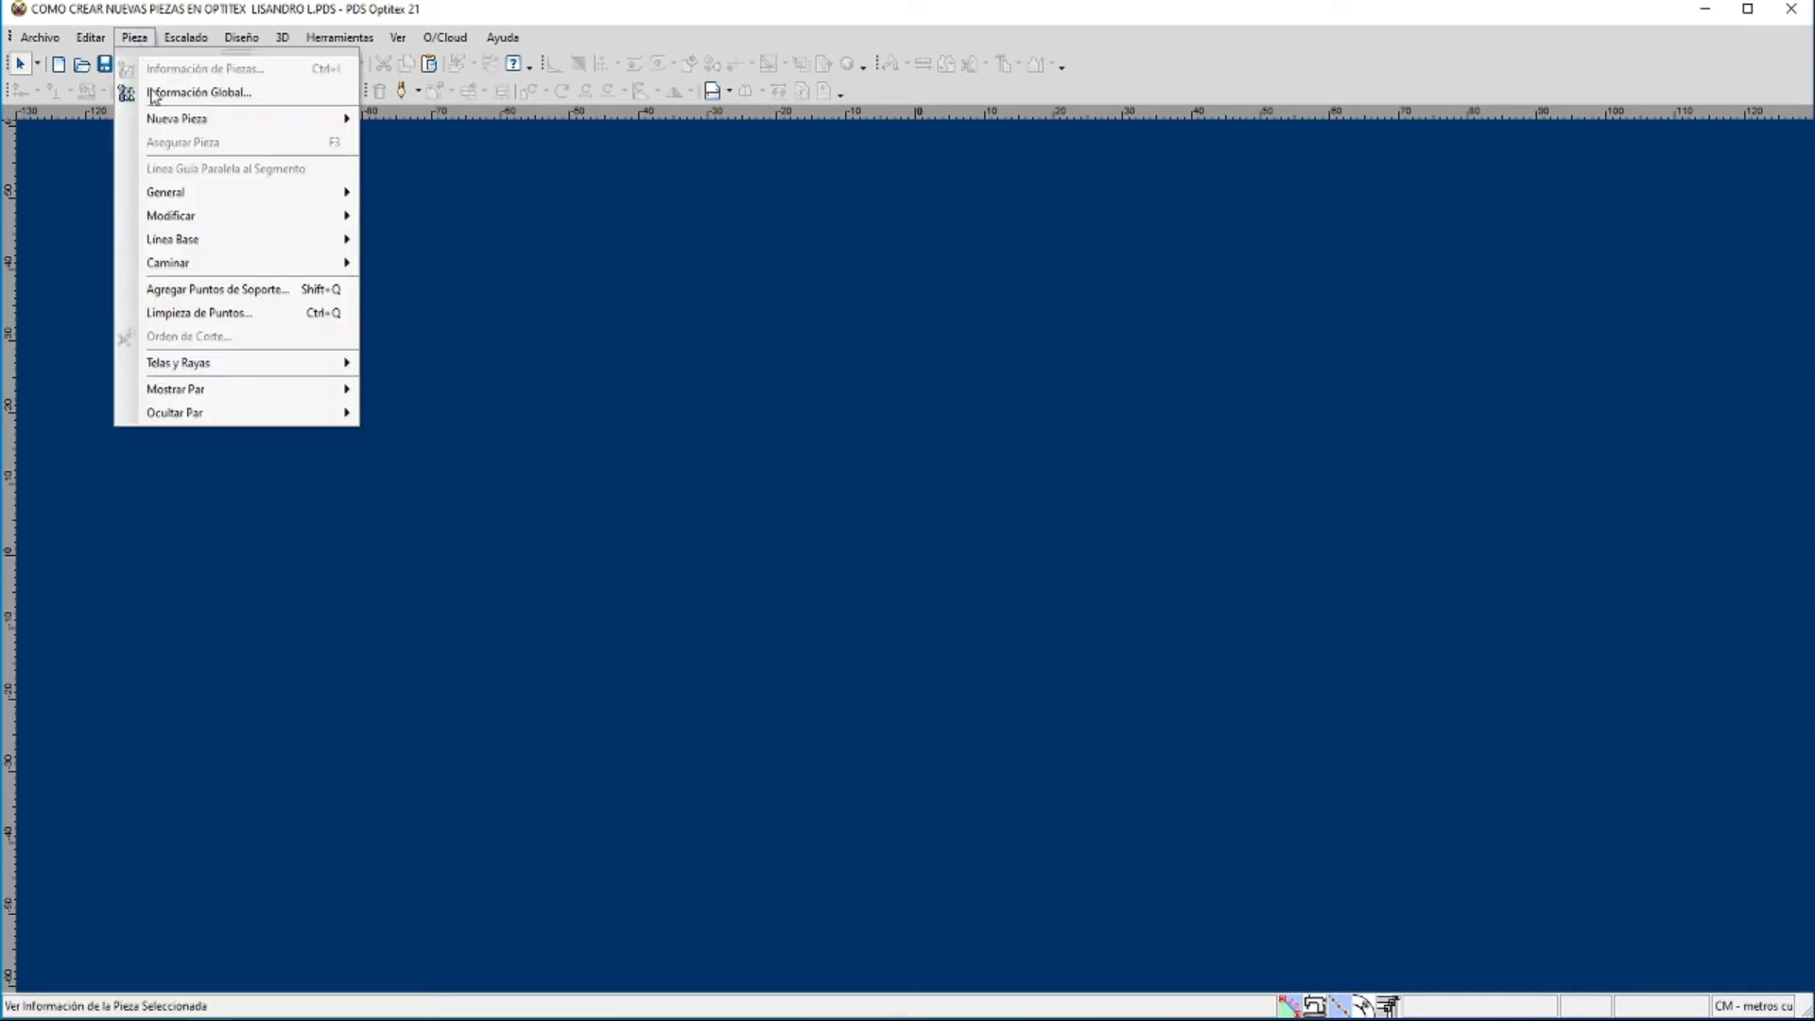
pyautogui.moveTo(161, 118)
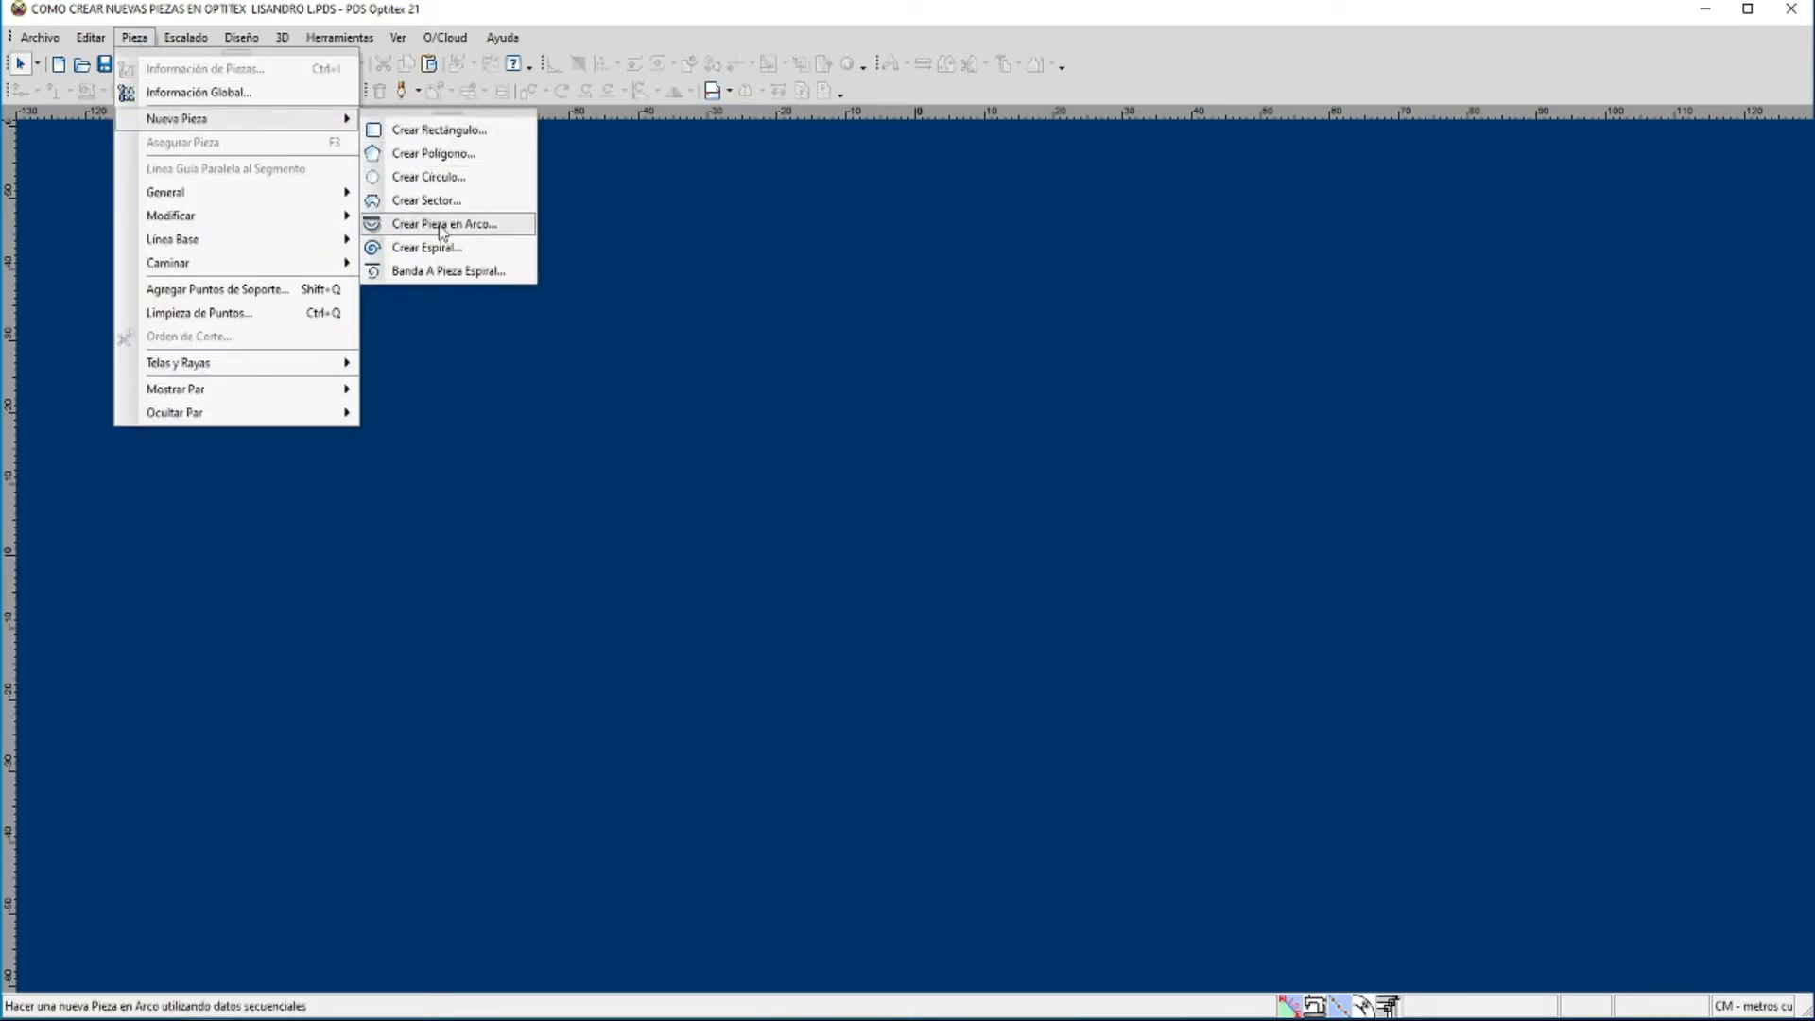
pyautogui.click(442, 227)
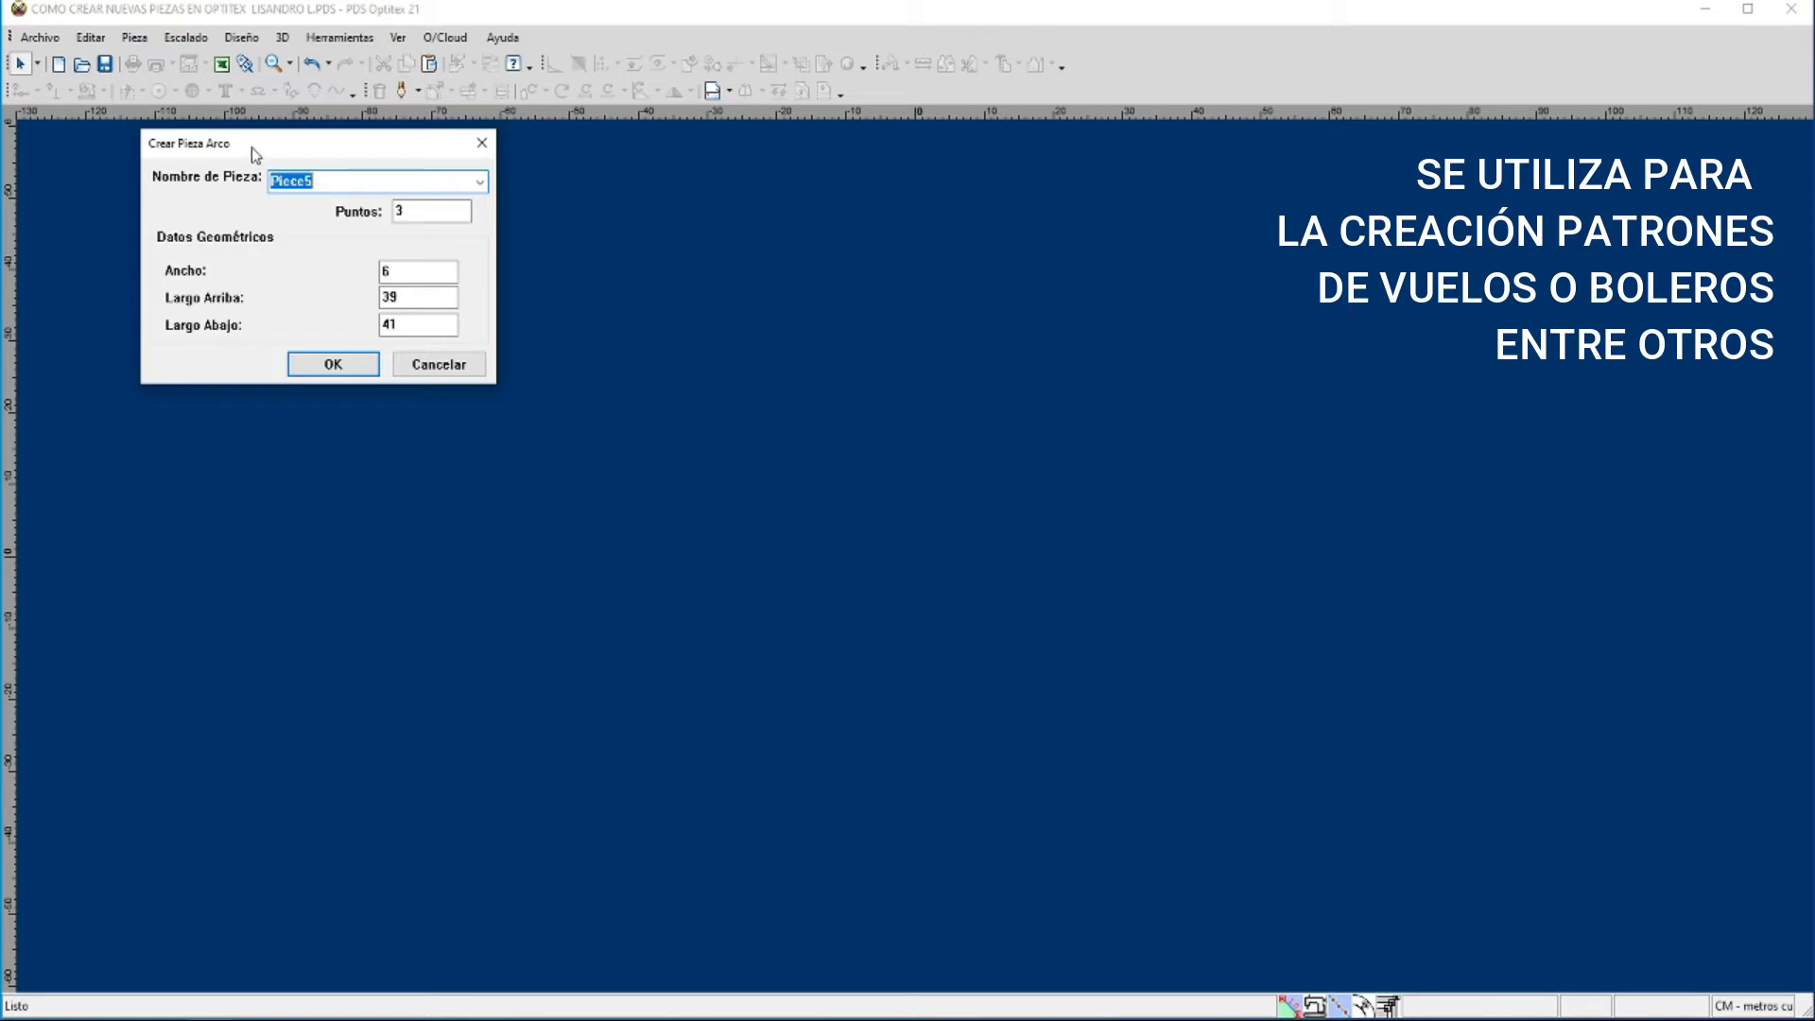
pyautogui.moveTo(253, 149); pyautogui.dragTo(287, 156)
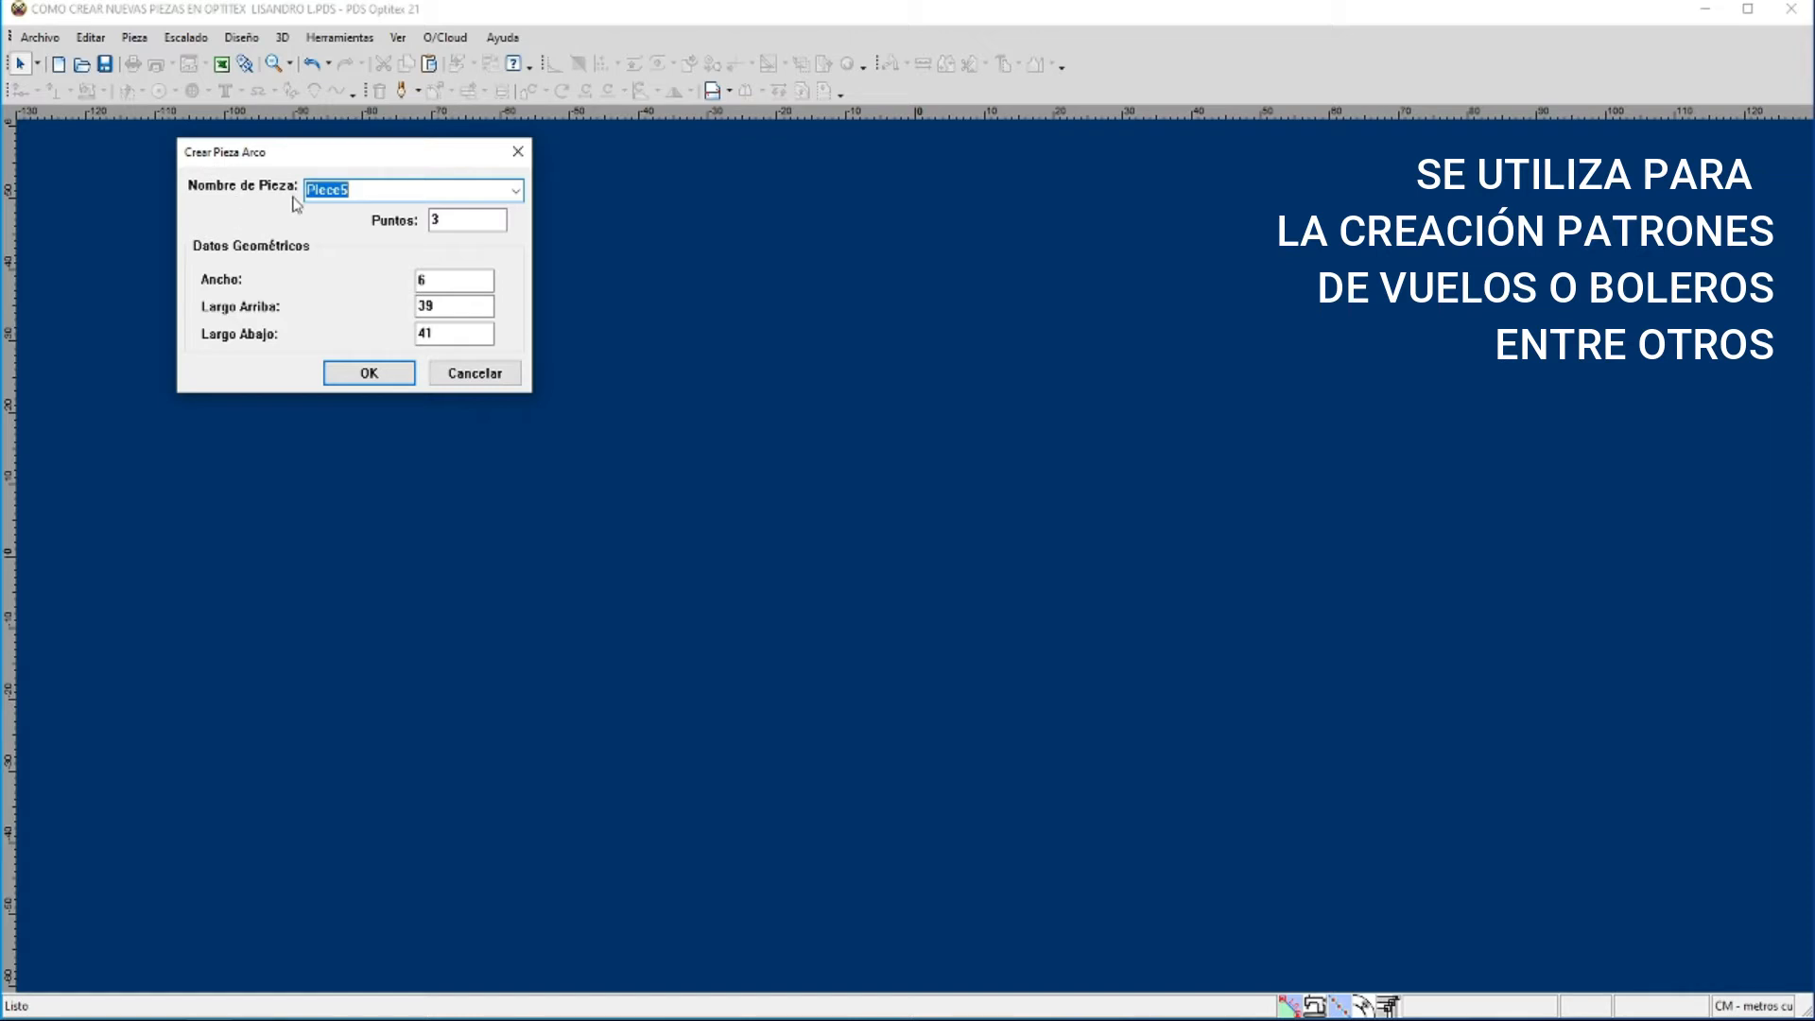
pyautogui.click(358, 189)
pyautogui.moveTo(357, 189); pyautogui.dragTo(305, 190)
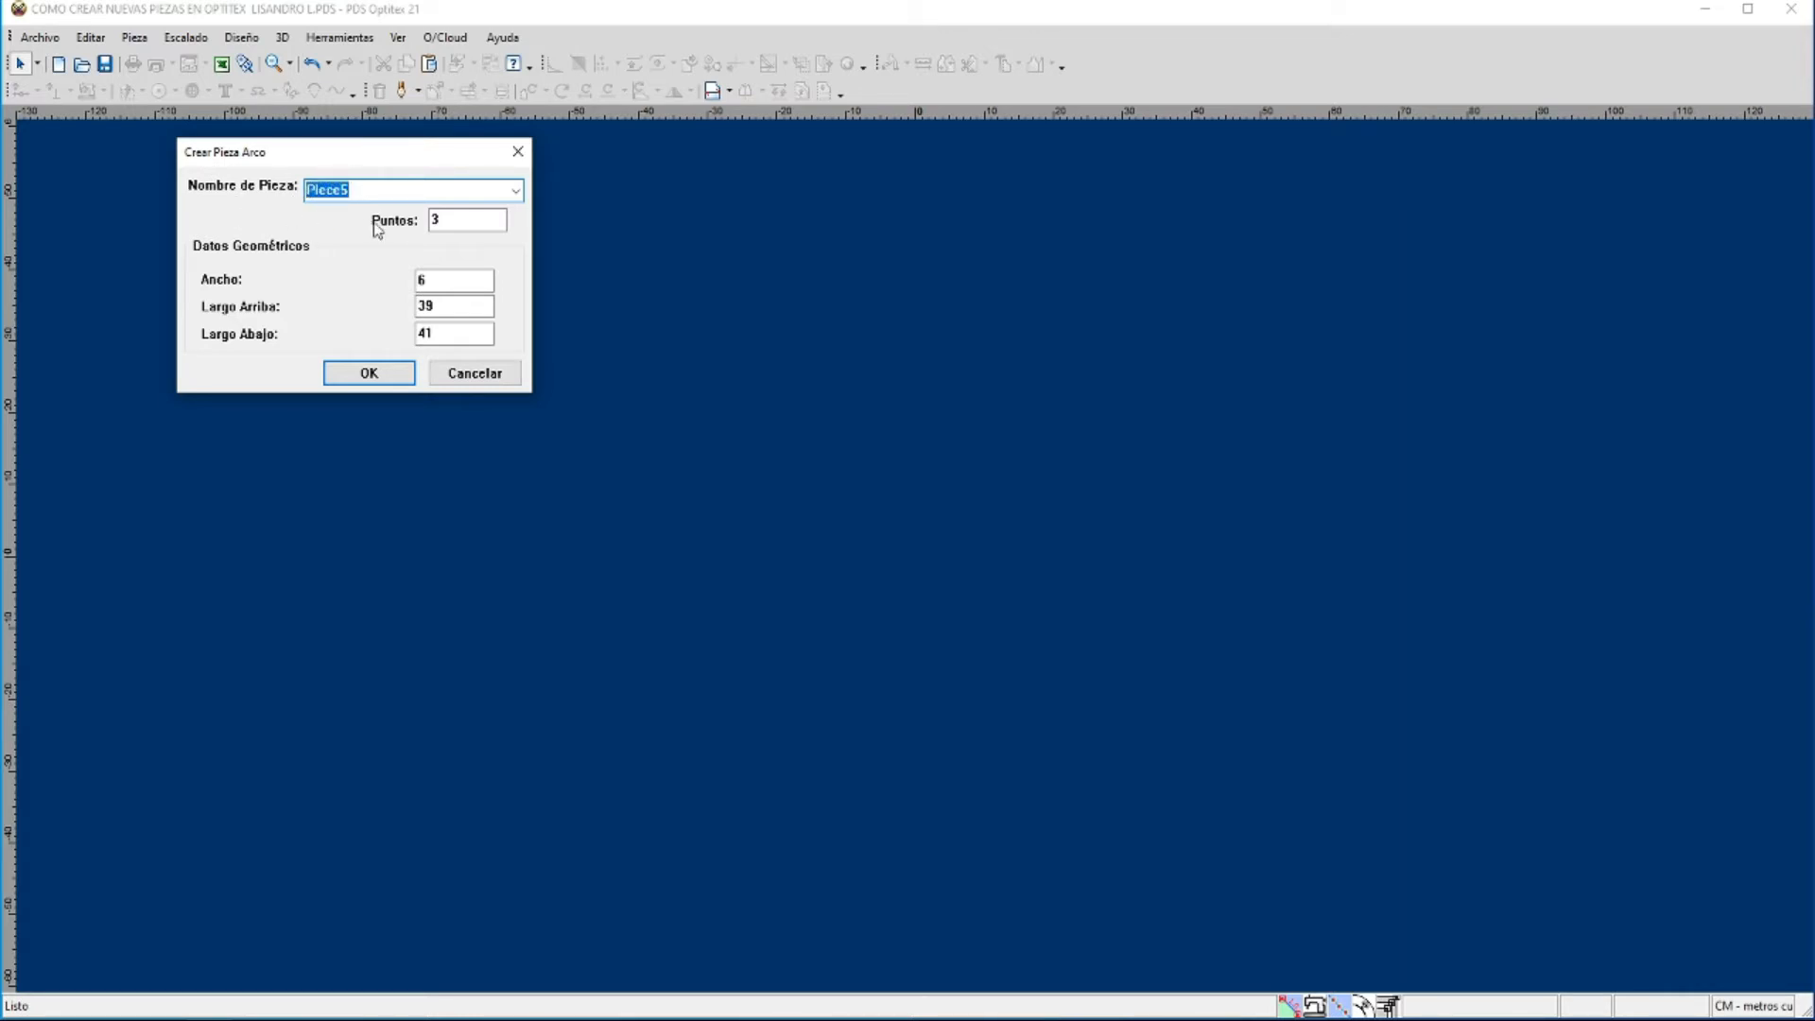
pyautogui.click(448, 220)
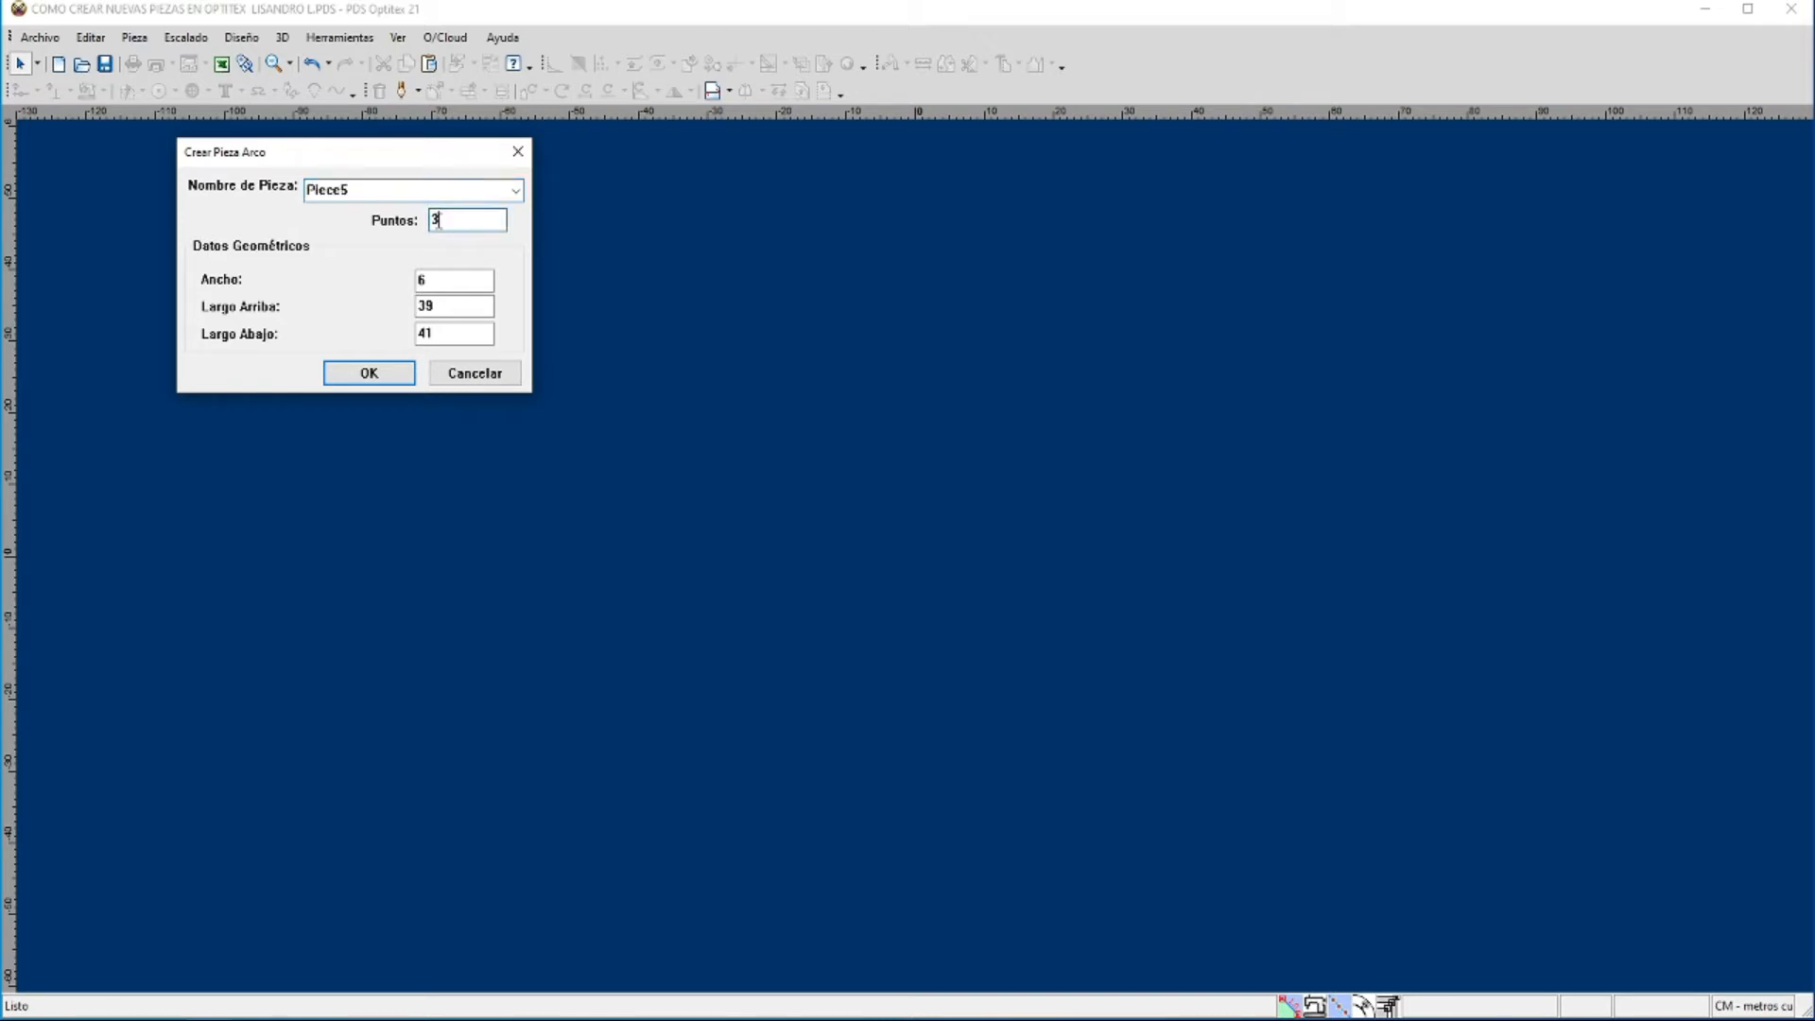
pyautogui.moveTo(444, 220); pyautogui.dragTo(433, 220)
# Step: Set the arc piece's width to 10, upper length to 39 and lower length to 78, use 39 points, and create it
pyautogui.moveTo(450, 284); pyautogui.dragTo(416, 287)
pyautogui.write('10')
pyautogui.moveTo(478, 304); pyautogui.dragTo(409, 392)
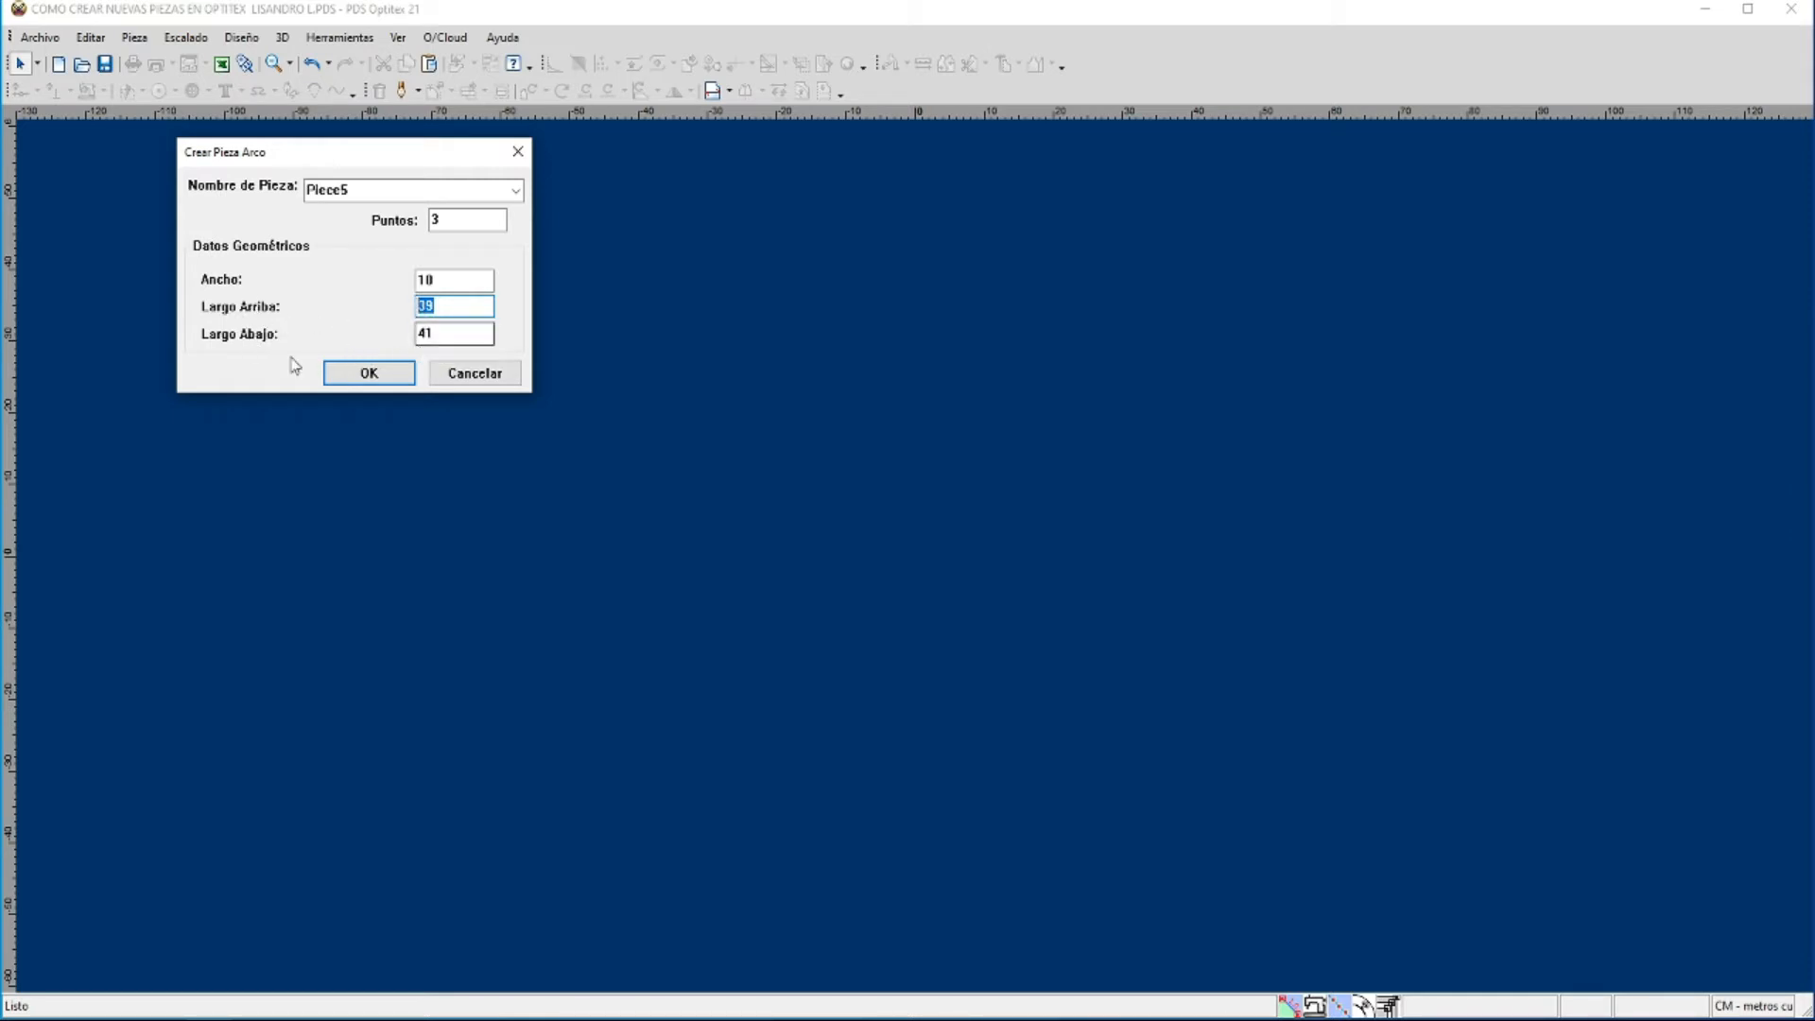
pyautogui.click(445, 336)
pyautogui.moveTo(445, 335); pyautogui.dragTo(375, 344)
pyautogui.write('78')
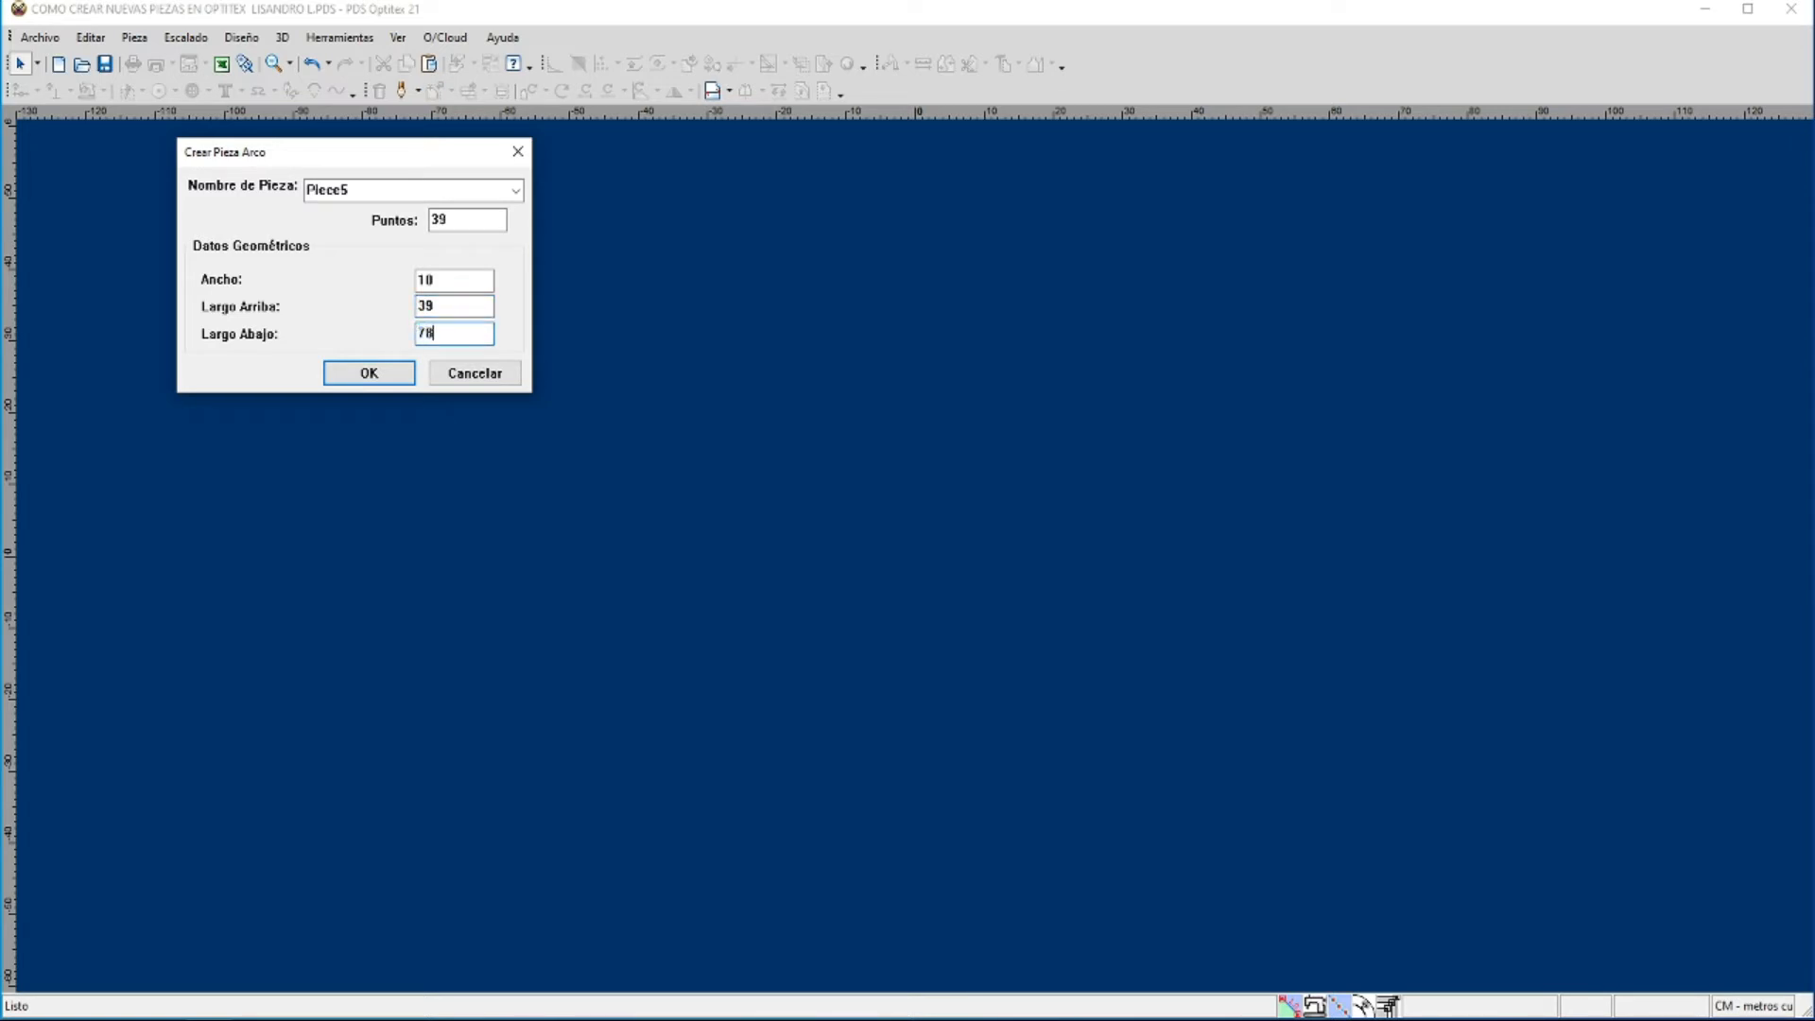
pyautogui.click(369, 374)
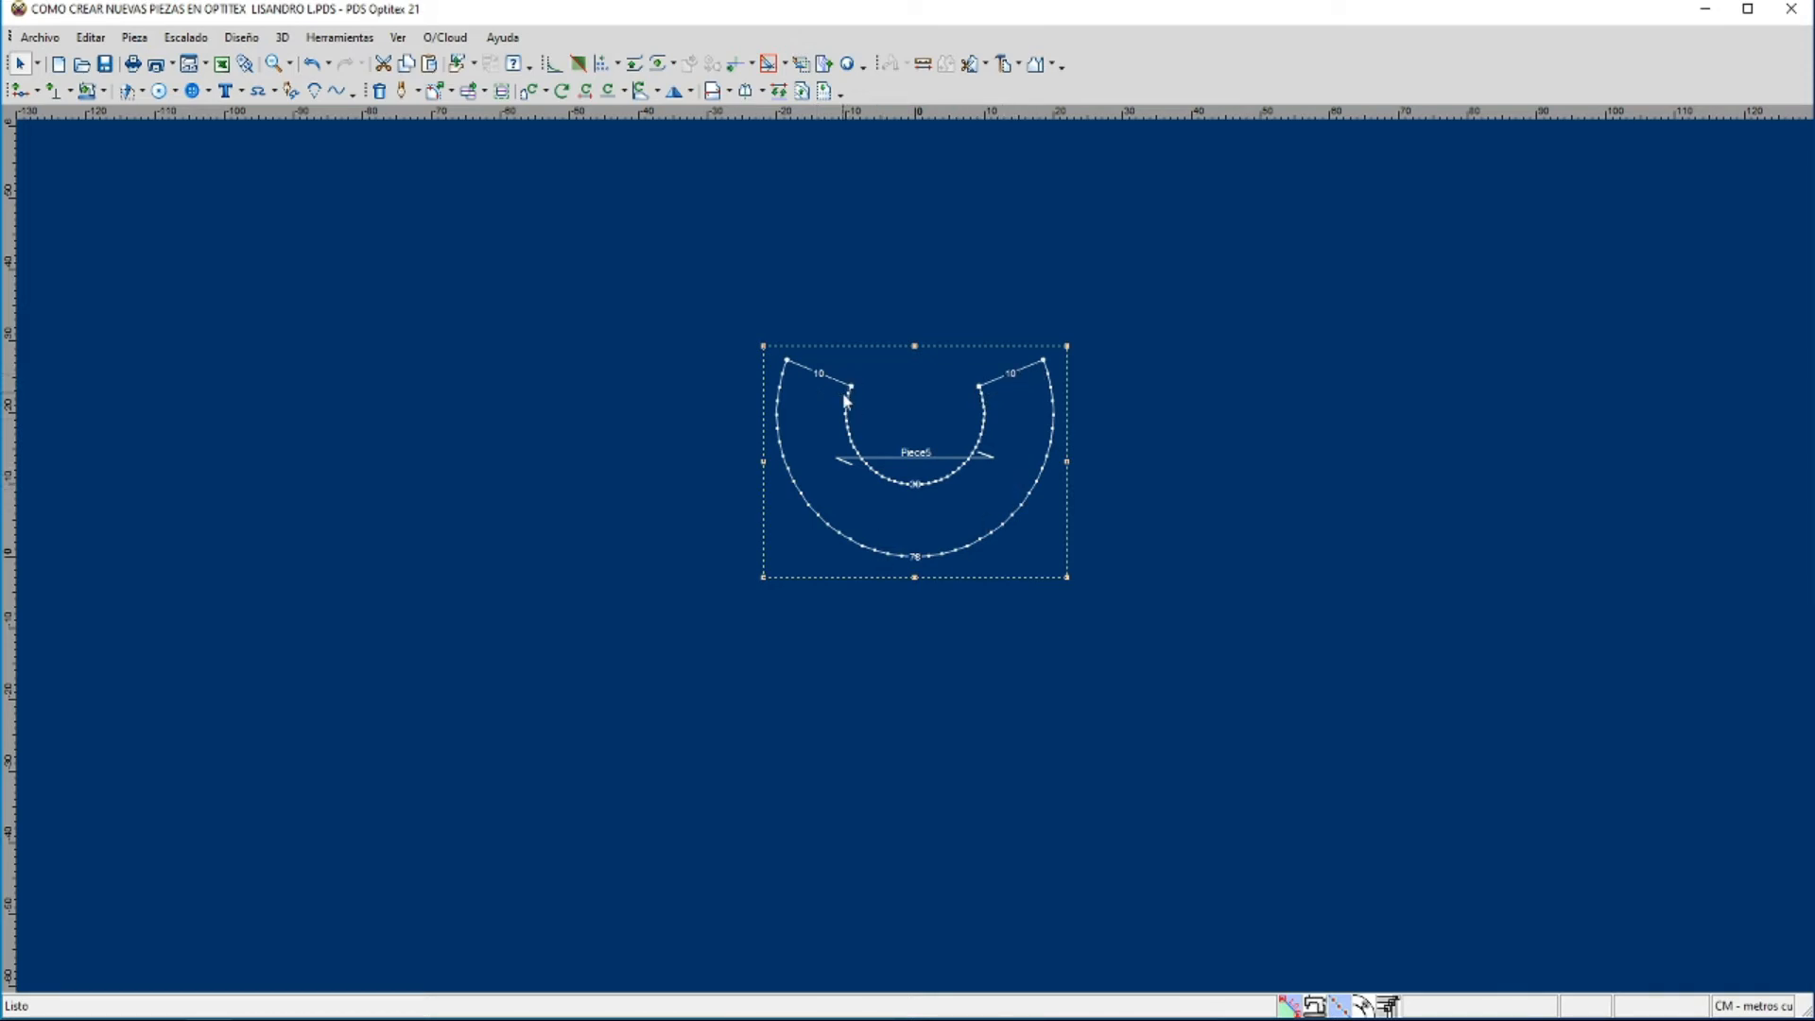
pyautogui.scroll(3, 915, 554)
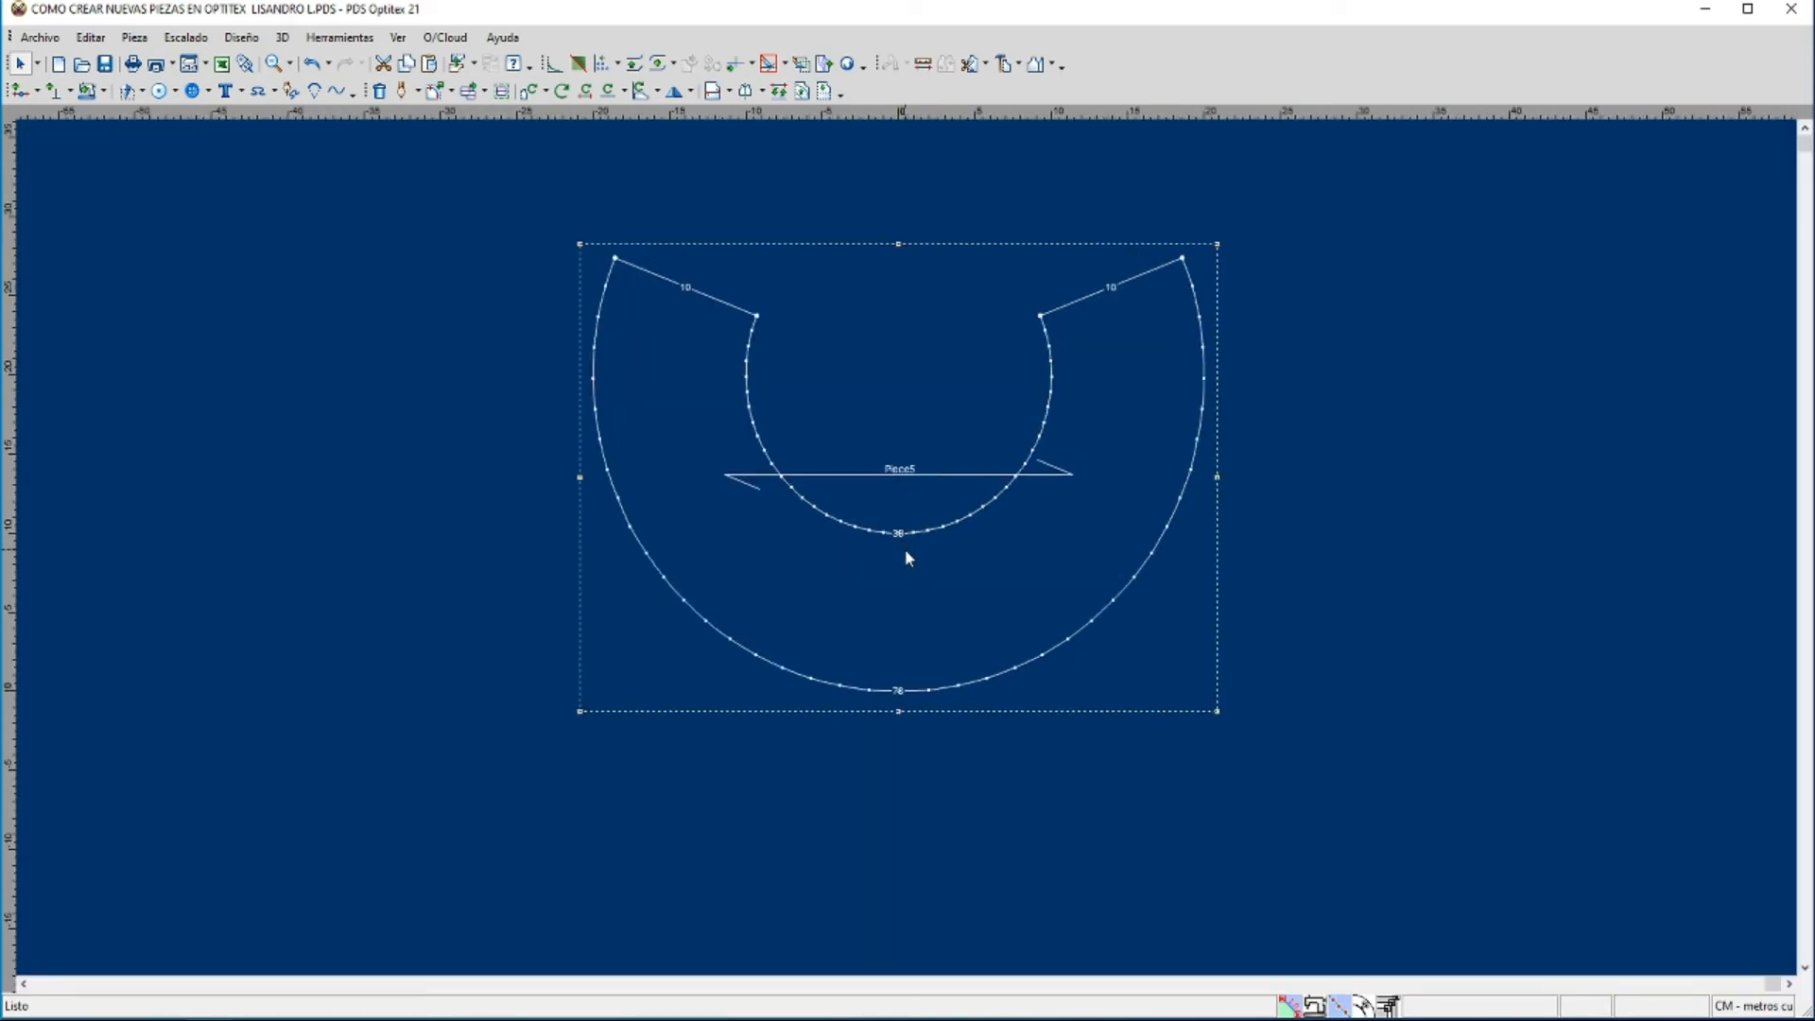
pyautogui.scroll(1, 905, 552)
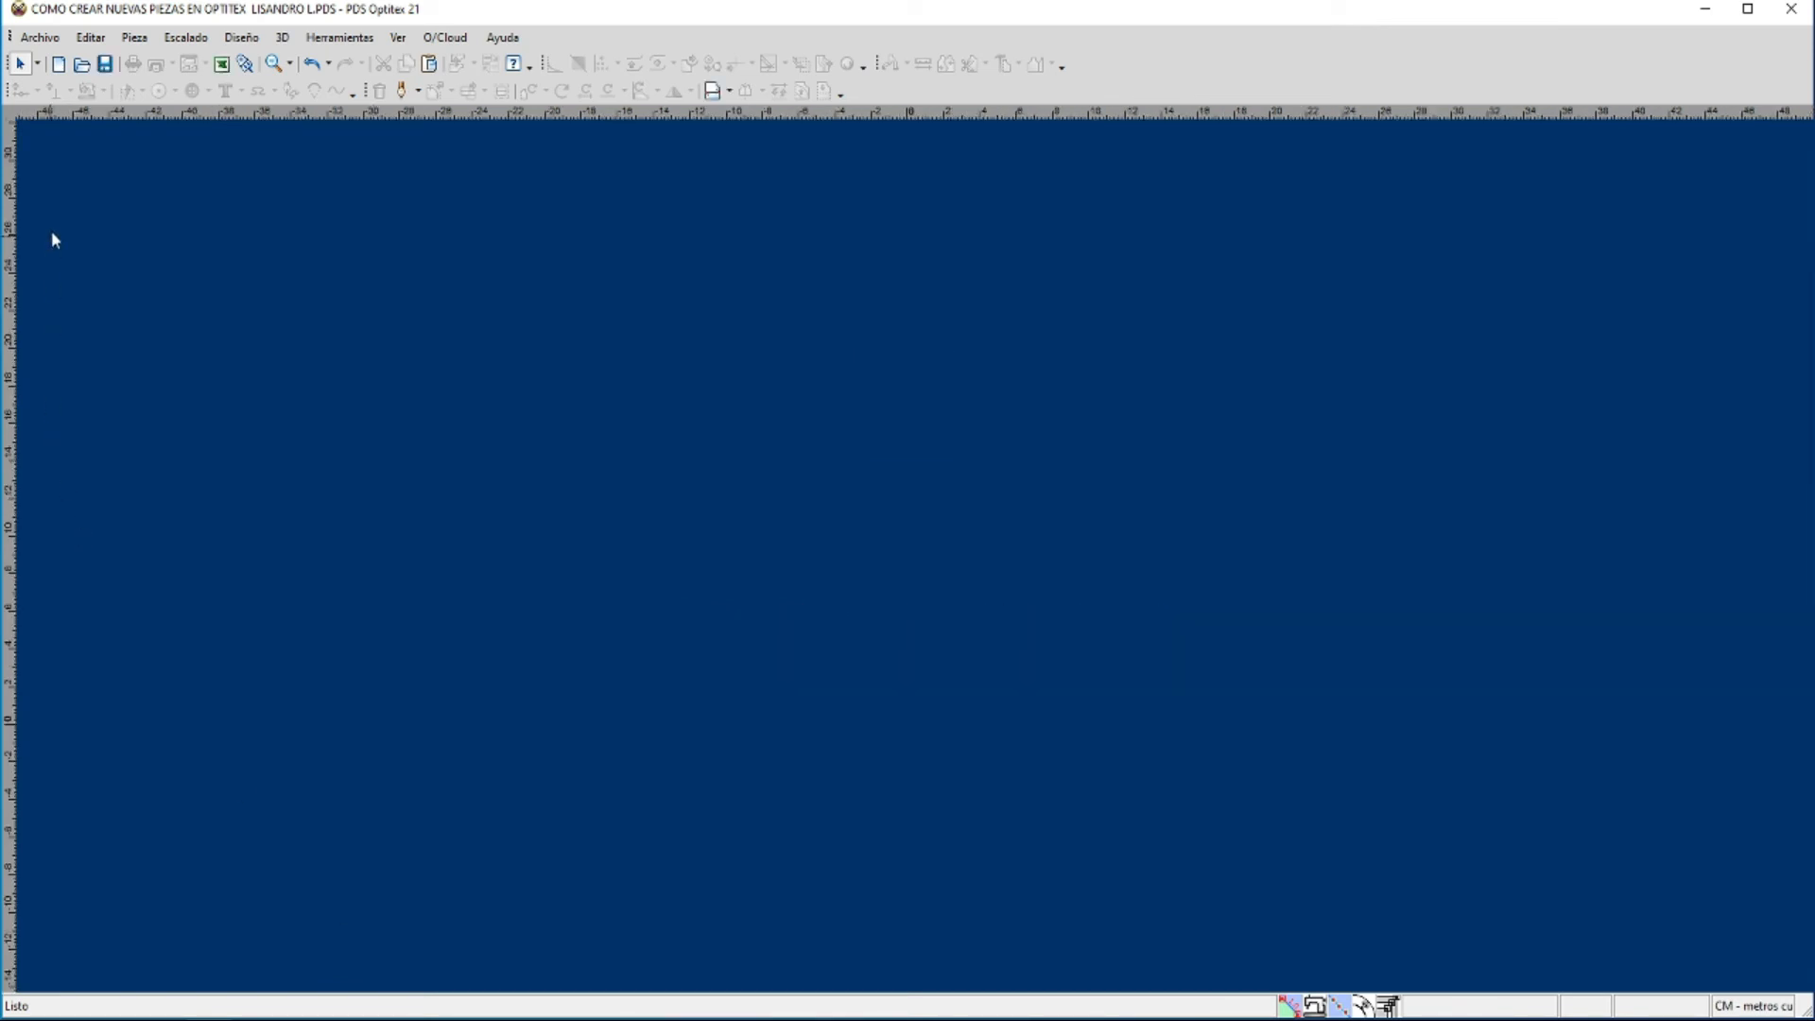
# Step: Start a new spiral piece named Piece6, keeping an internal spiral length of 50
pyautogui.click(136, 38)
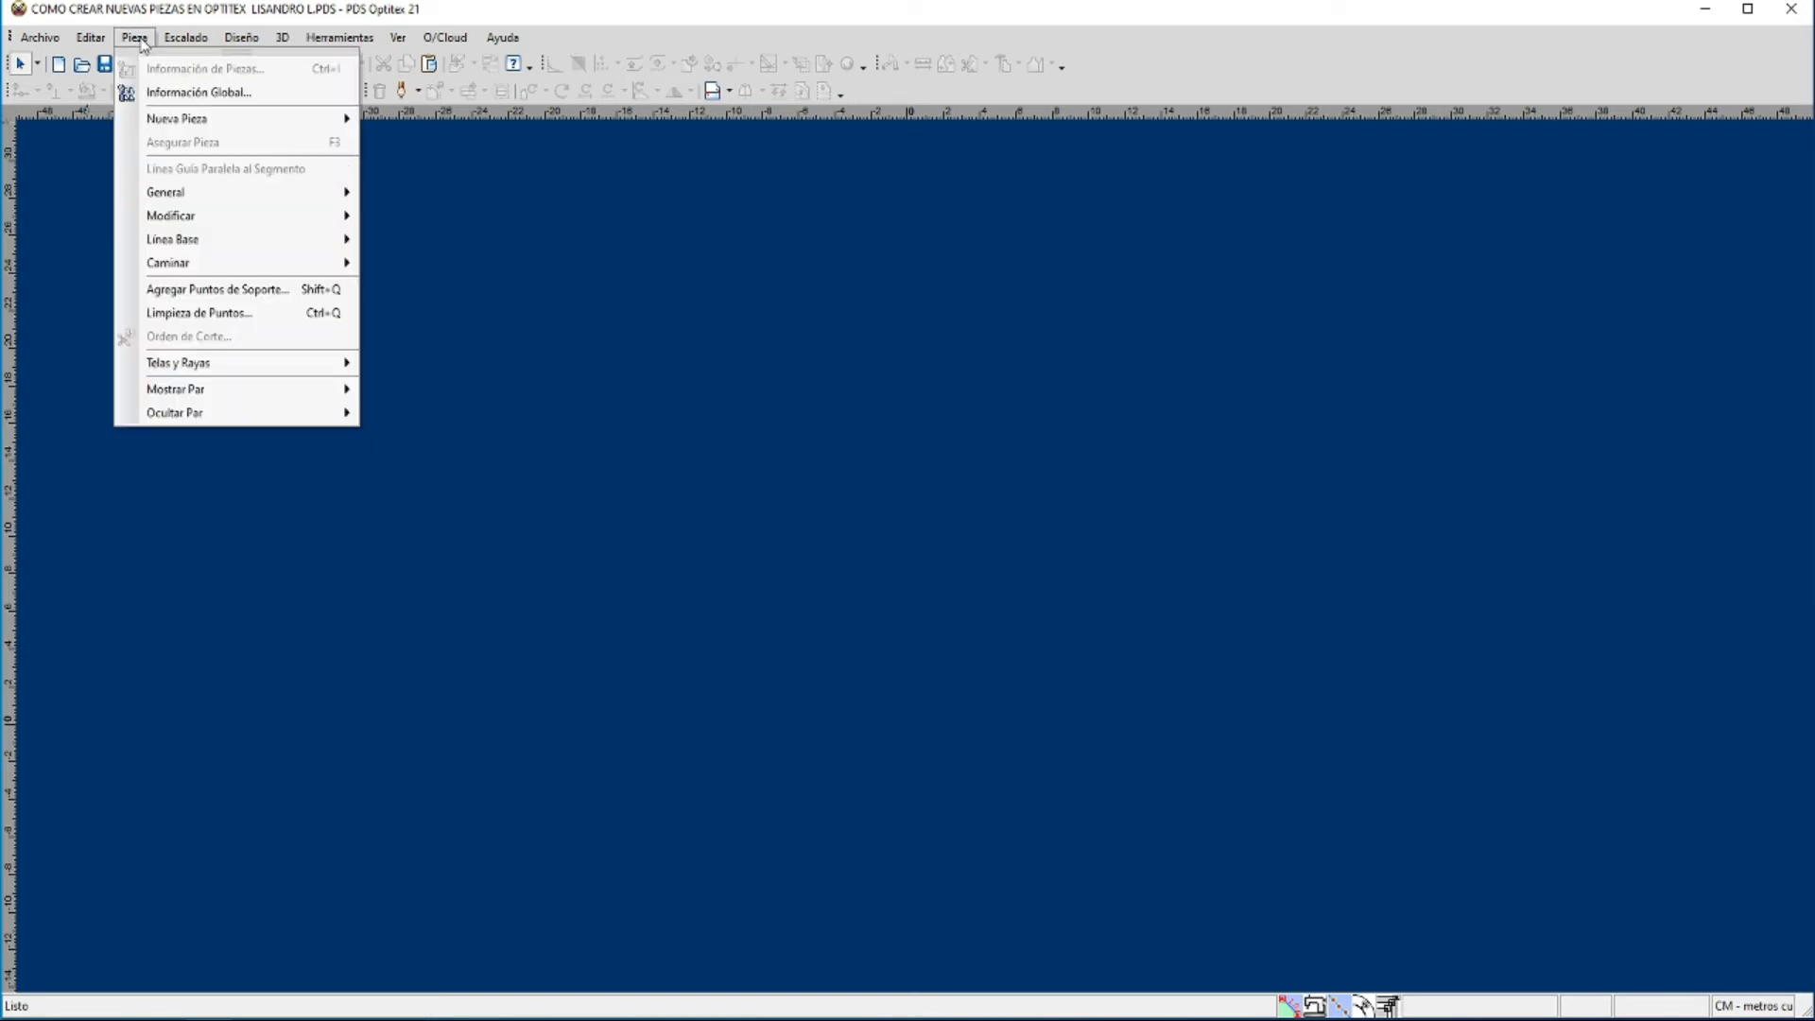
pyautogui.moveTo(179, 119)
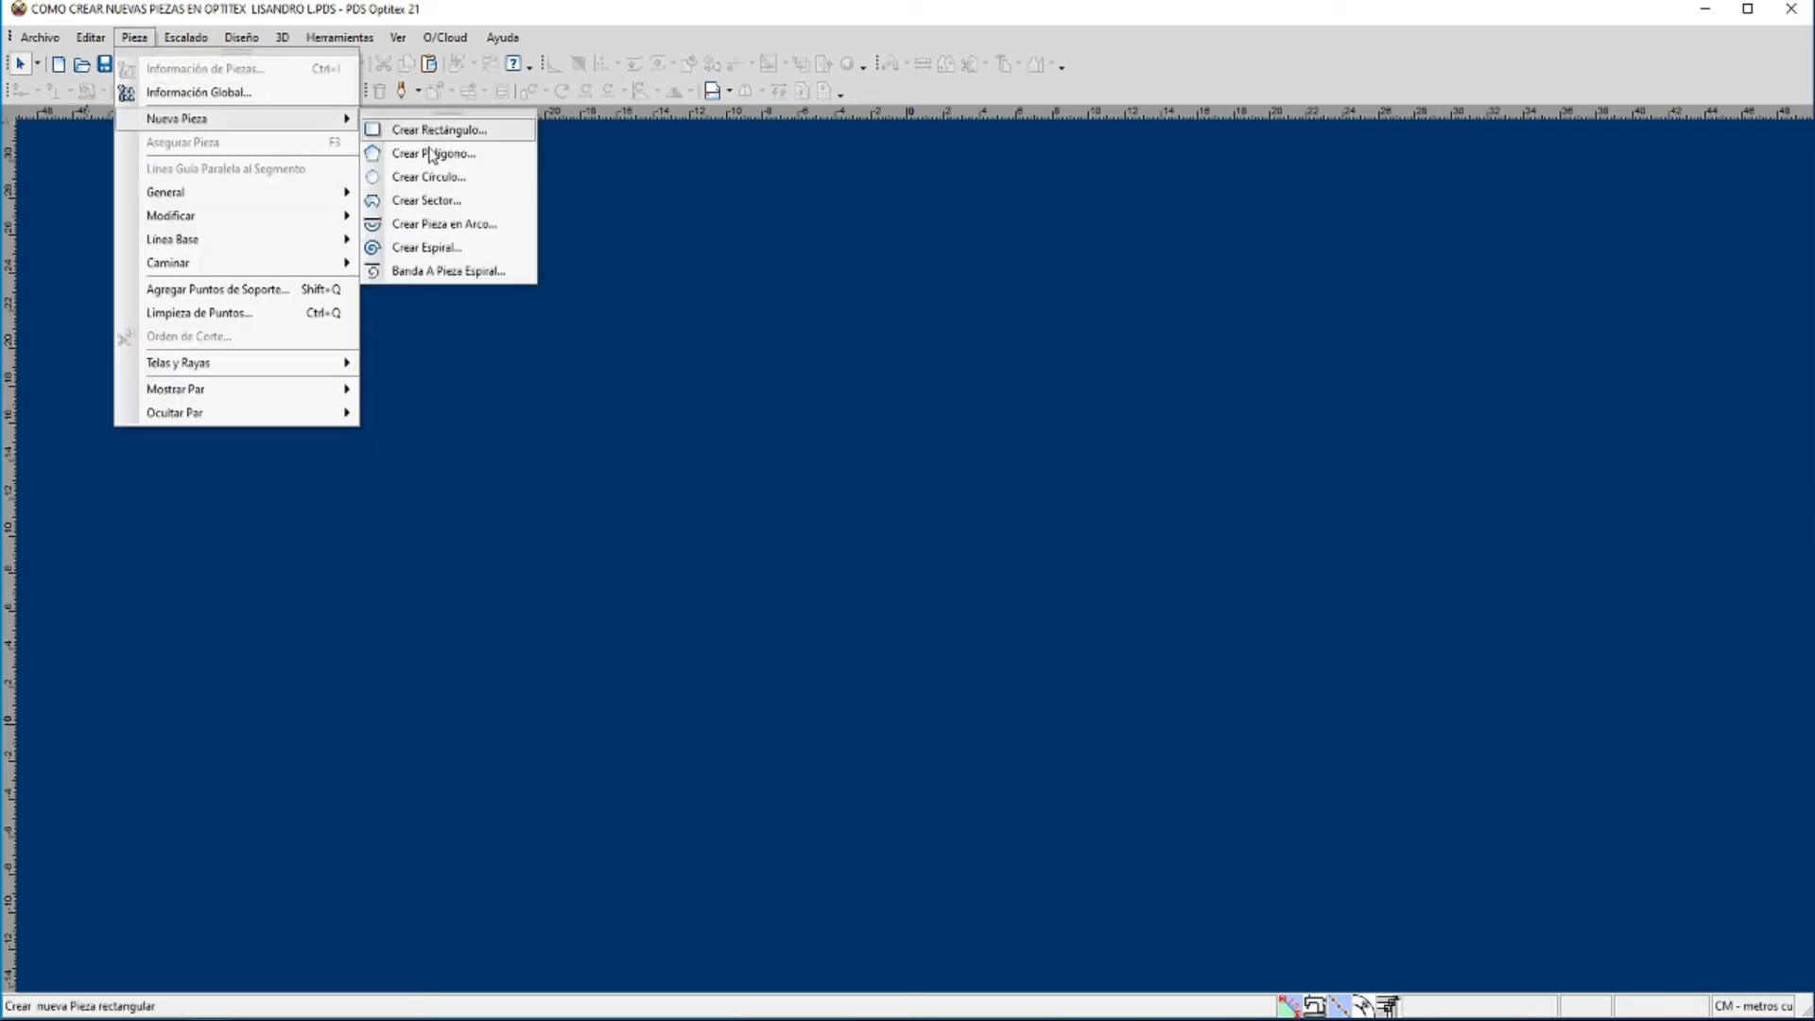
pyautogui.click(433, 247)
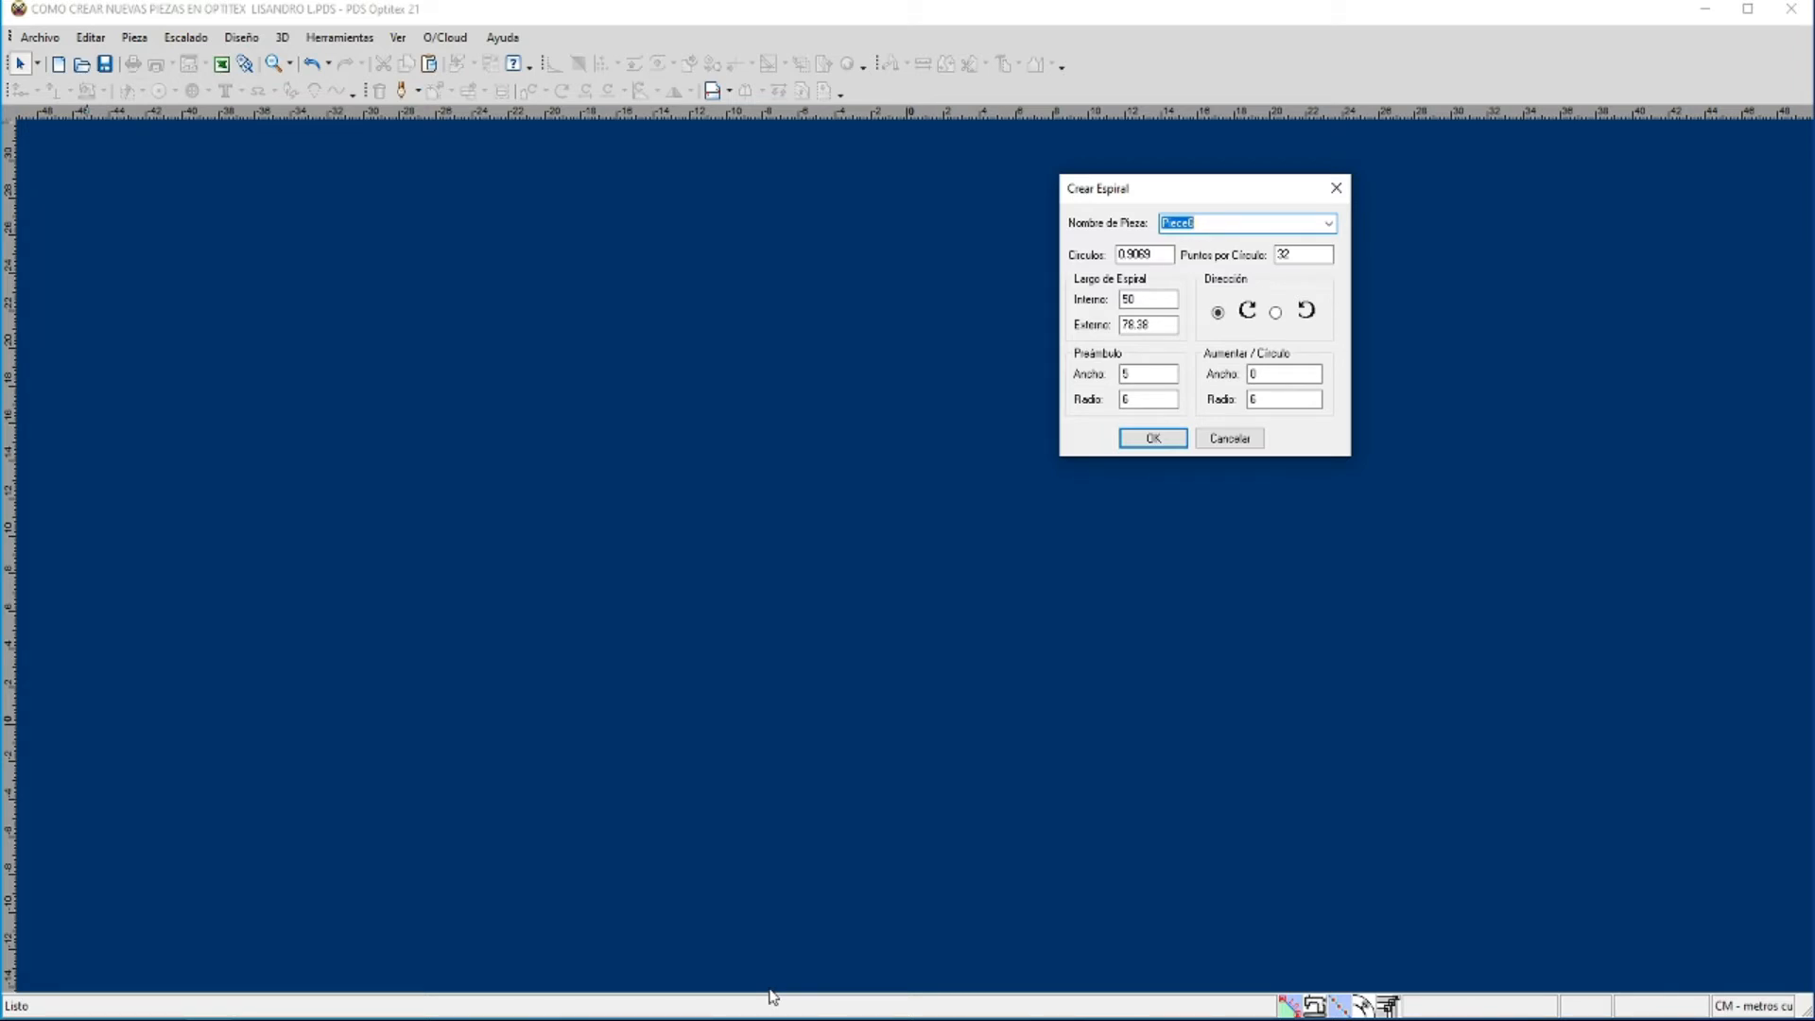
pyautogui.click(1204, 223)
pyautogui.moveTo(1206, 225); pyautogui.dragTo(1162, 227)
pyautogui.moveTo(1139, 300); pyautogui.dragTo(1124, 300)
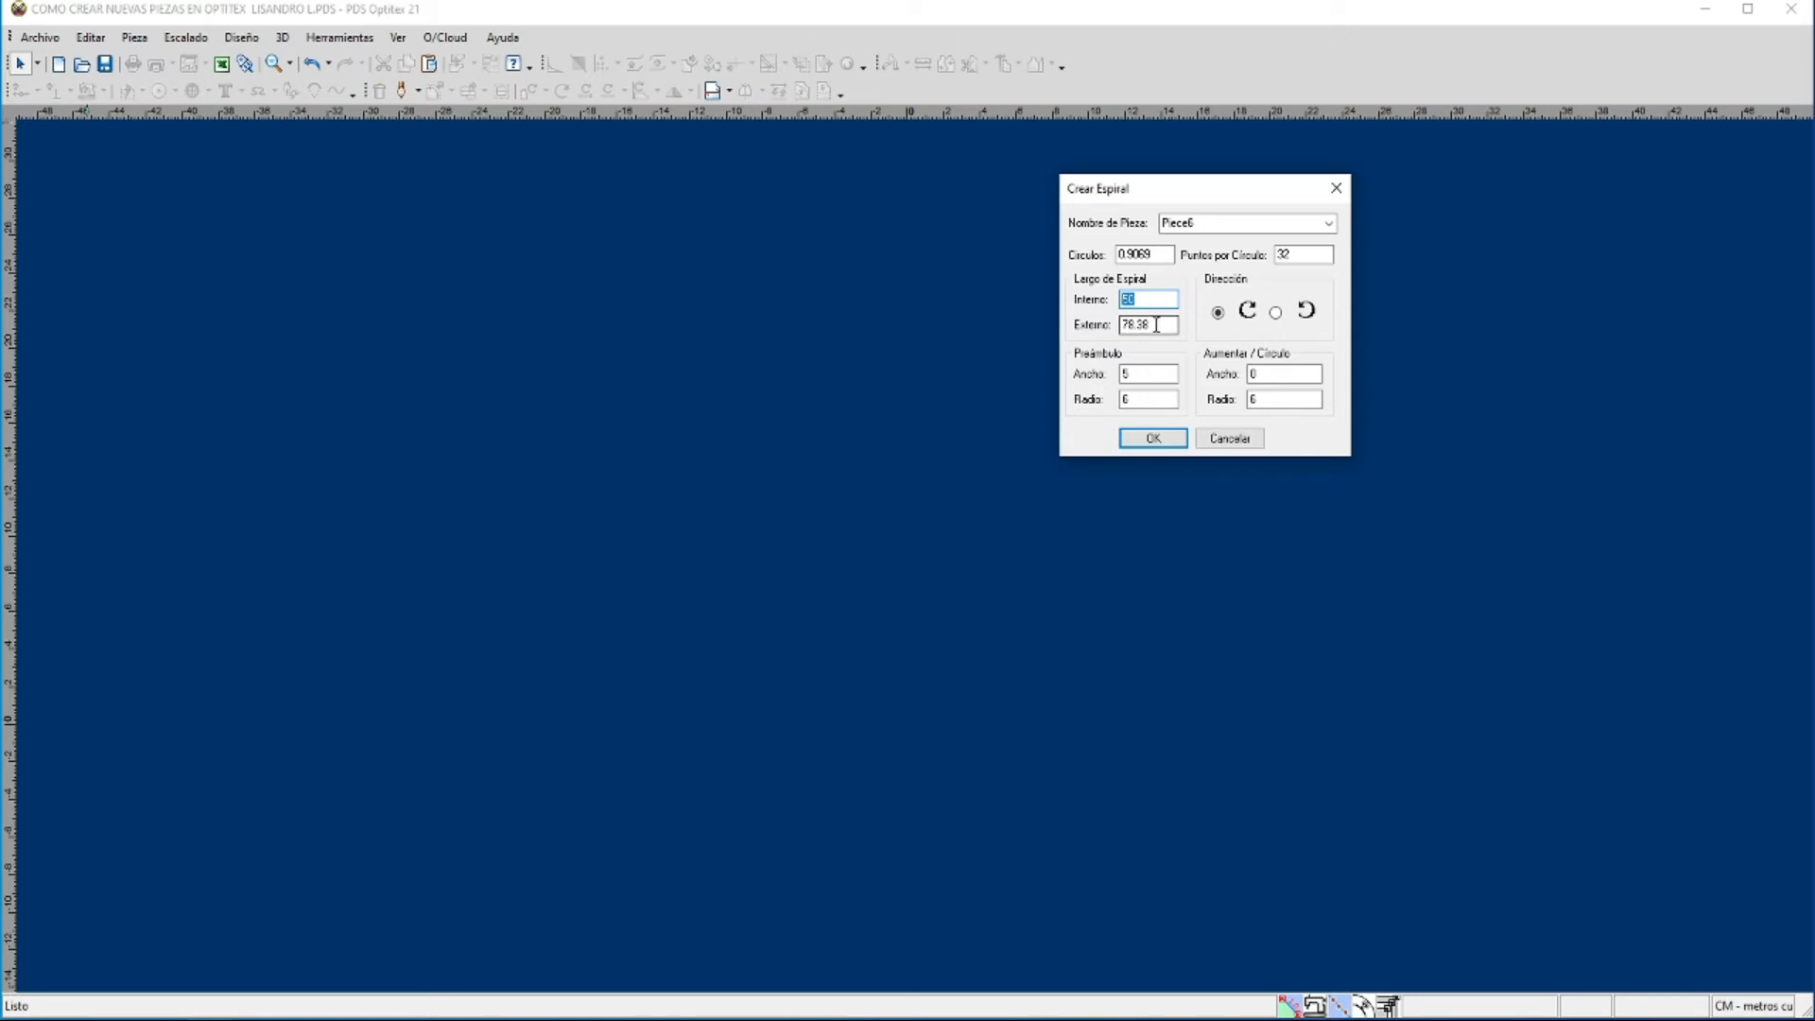
# Step: Set the spiral's preamble width to 5 and its preamble radius to 6
pyautogui.doubleClick(1120, 374)
pyautogui.write('5')
pyautogui.press('Tab')
pyautogui.write('6')
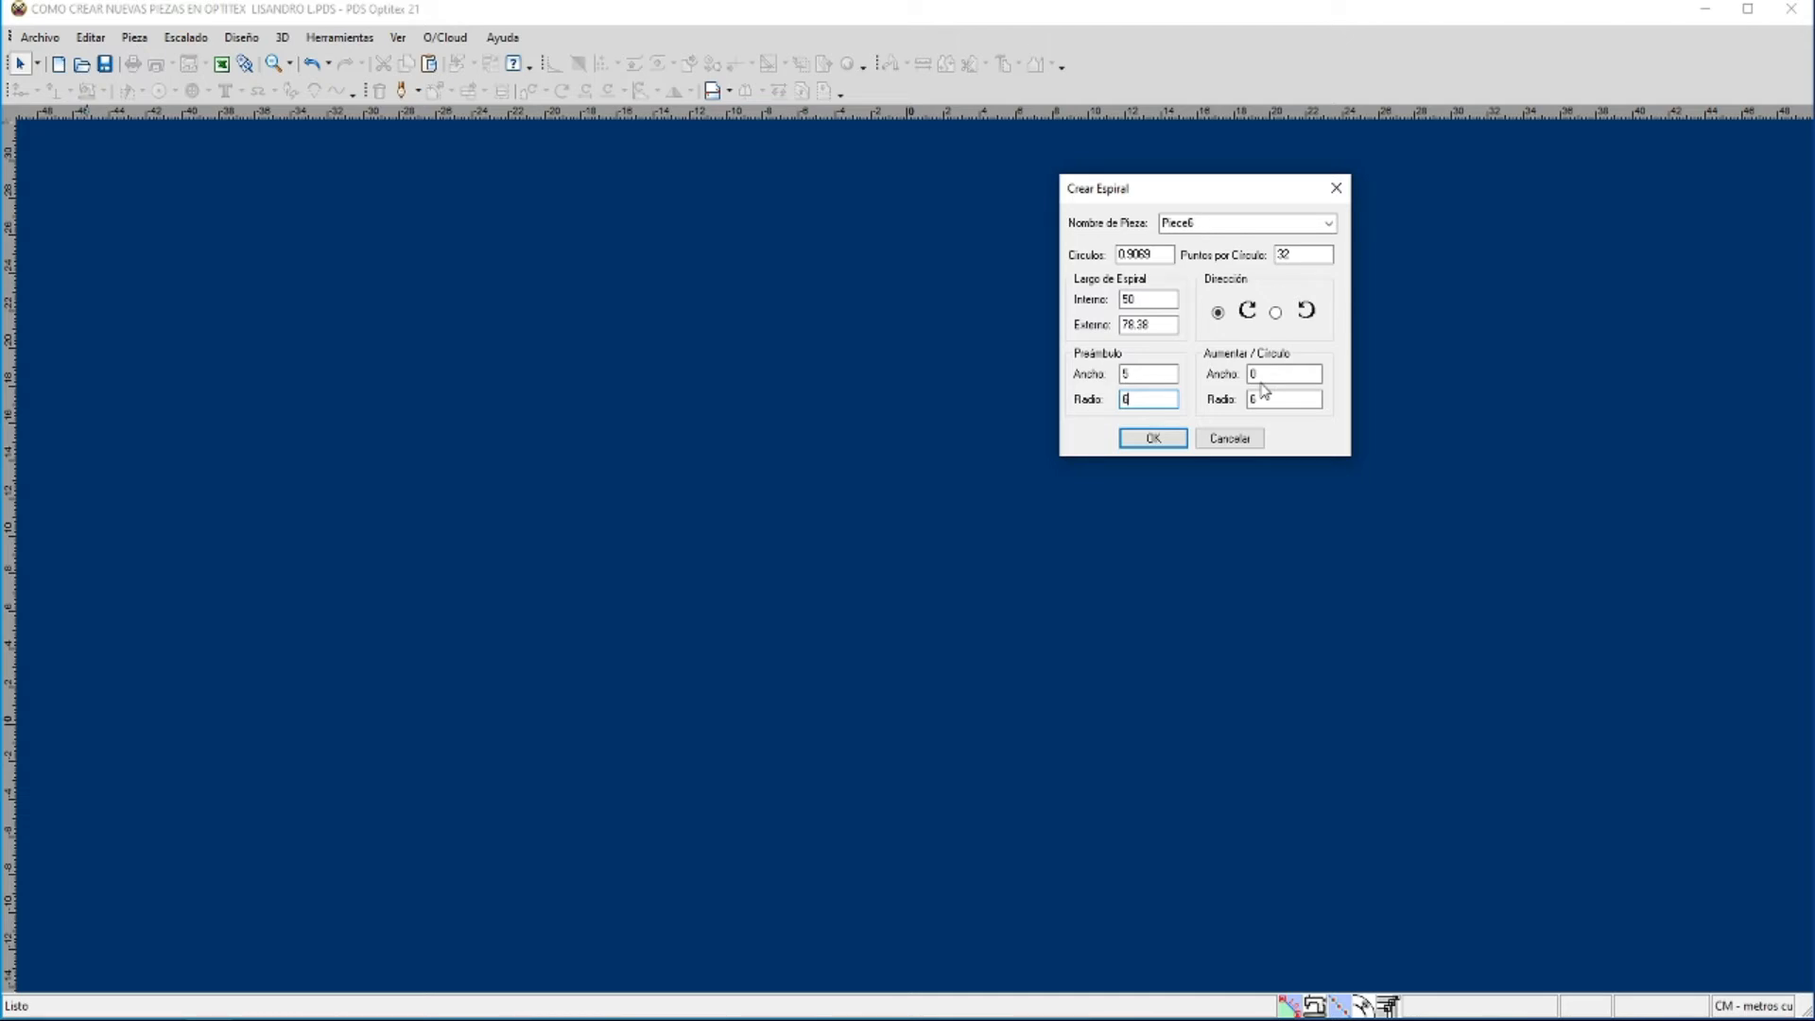
# Step: Try a width increase per circle of 7 with the spiral's preamble width at 5
pyautogui.doubleClick(1123, 374)
pyautogui.doubleClick(1266, 372)
pyautogui.write('7.02')
pyautogui.doubleClick(1269, 376)
pyautogui.doubleClick(1131, 374)
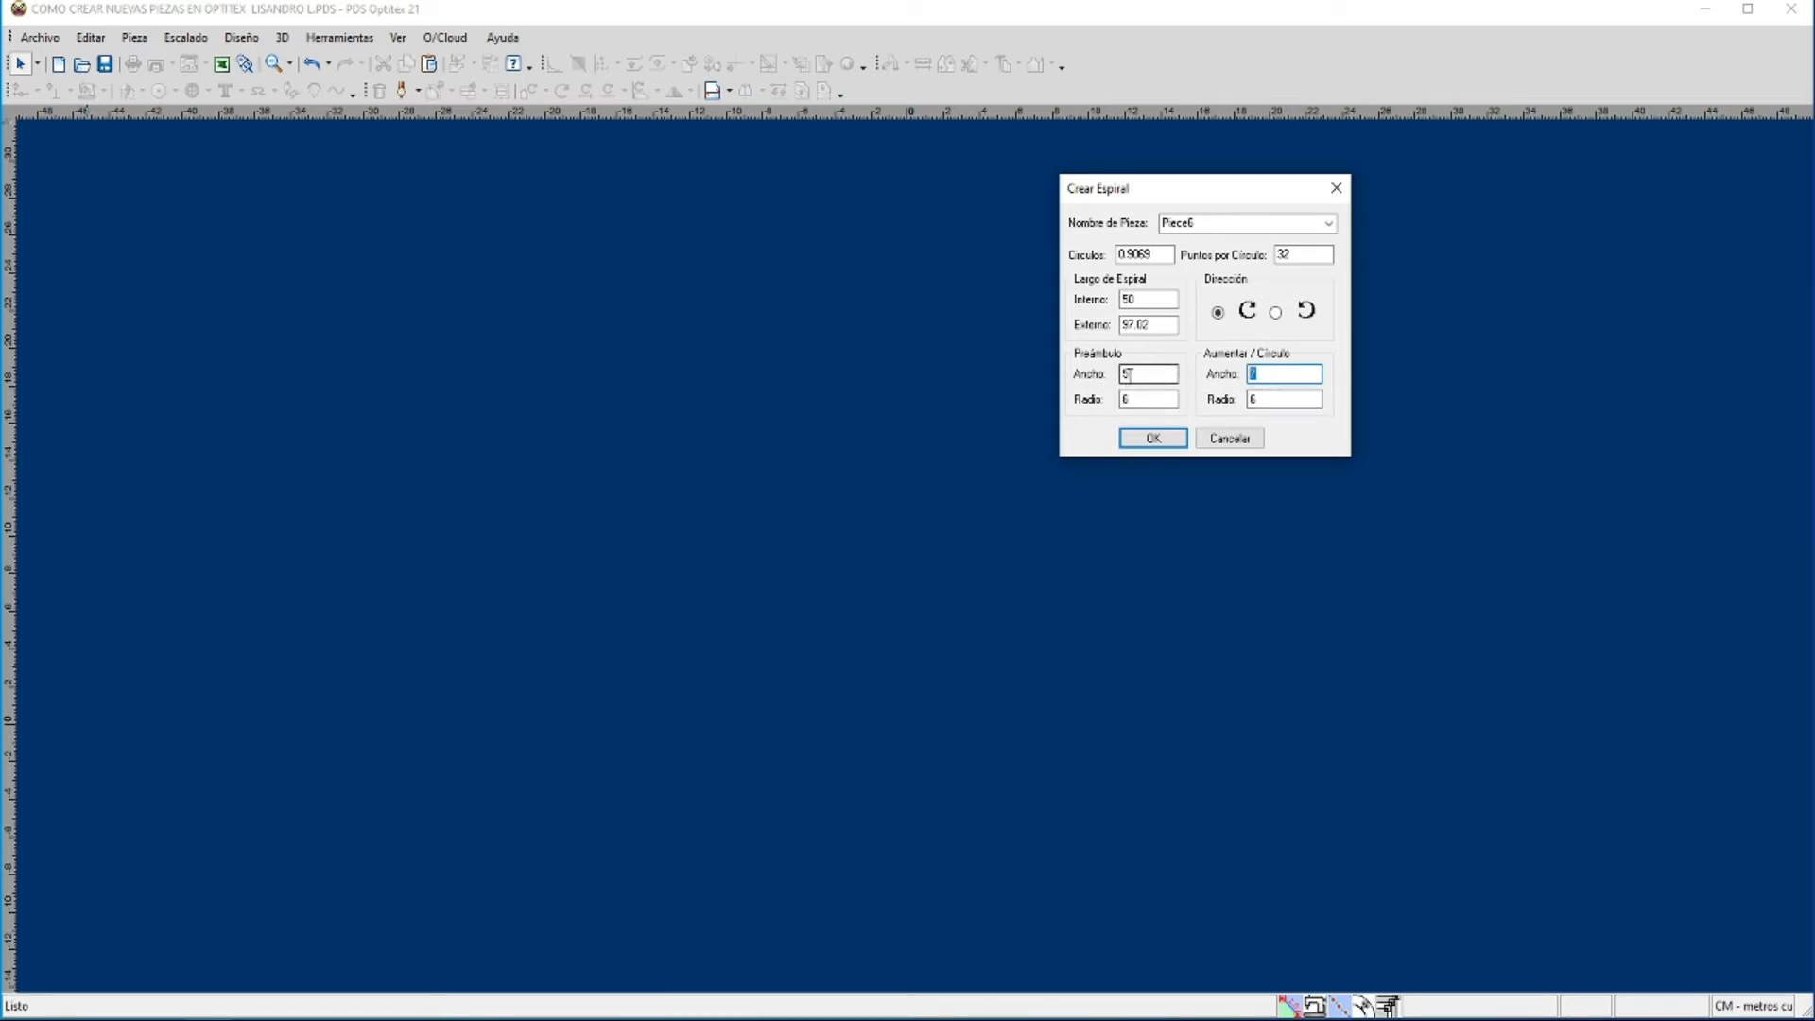
pyautogui.write('9')
pyautogui.press('BackSpace')
pyautogui.write('5')
# Step: Set the spiral's width increase per circle to 2, keep radius increase 6 and internal length 50, create the piece and check its end corners
pyautogui.doubleClick(1251, 374)
pyautogui.write('2')
pyautogui.click(1264, 400)
pyautogui.click(1271, 398)
pyautogui.click(1134, 374)
pyautogui.press('Tab')
pyautogui.moveTo(1171, 298); pyautogui.dragTo(1118, 301)
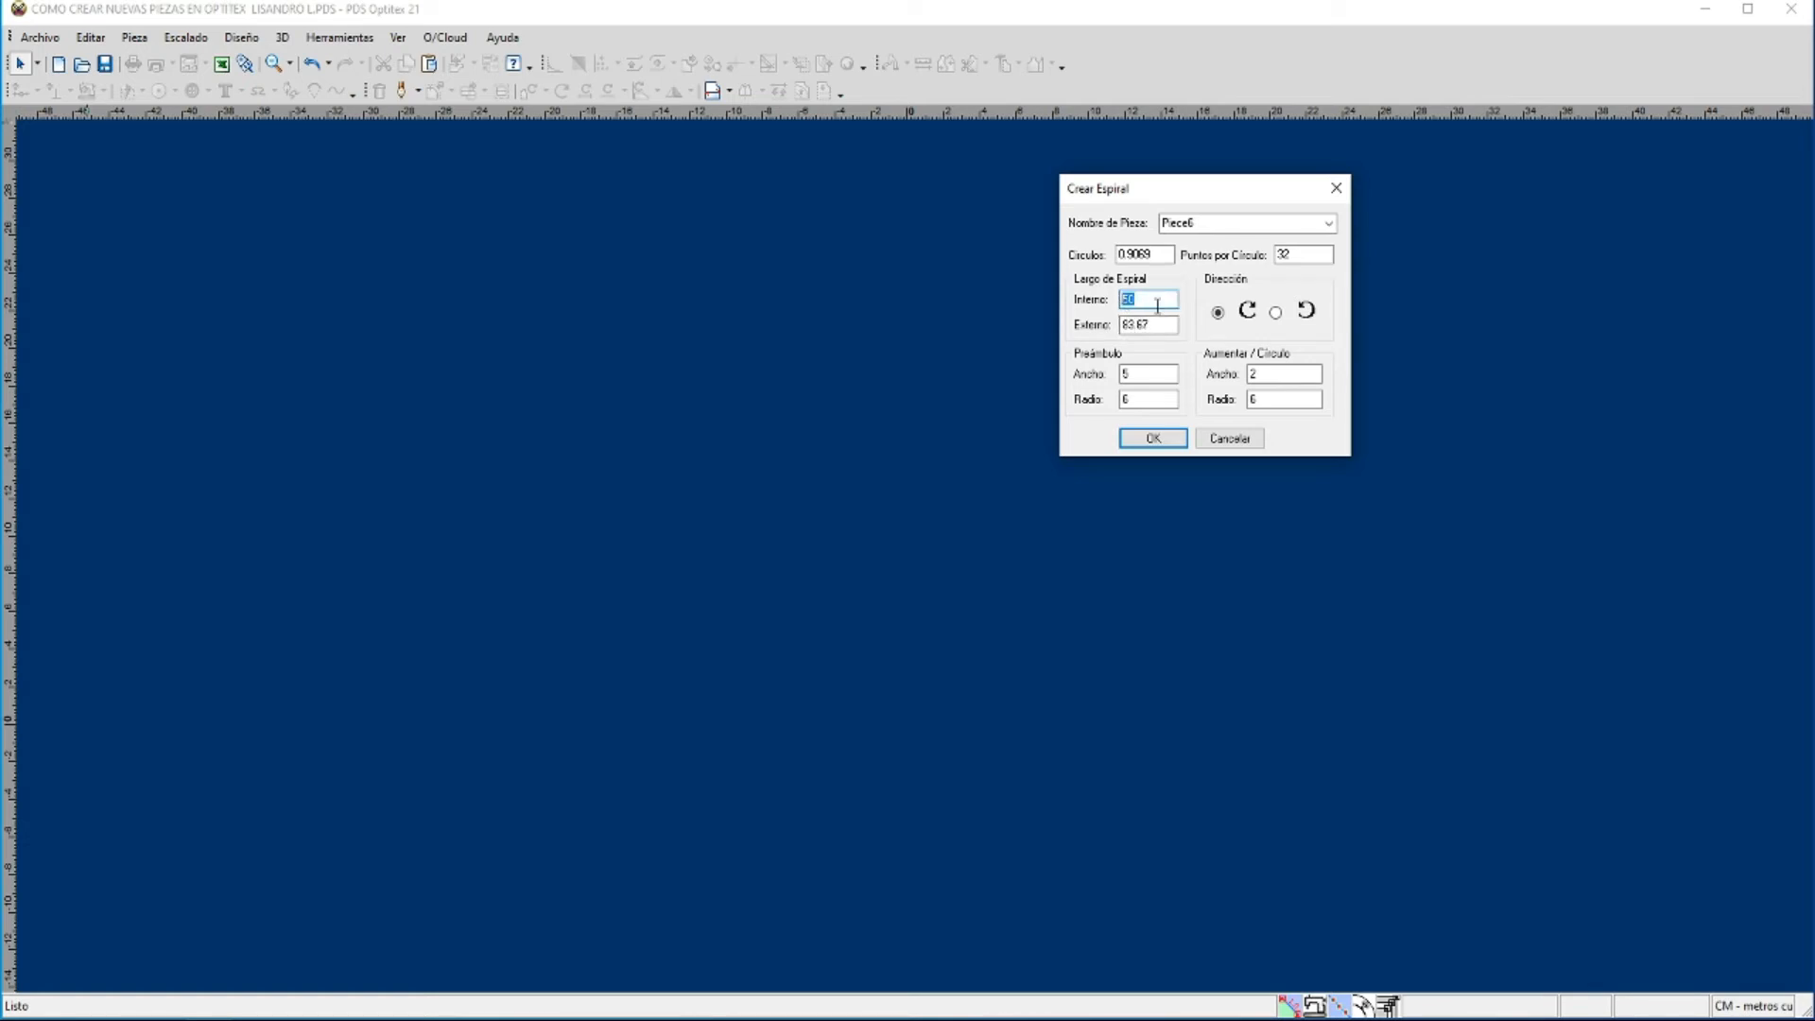
pyautogui.click(1172, 444)
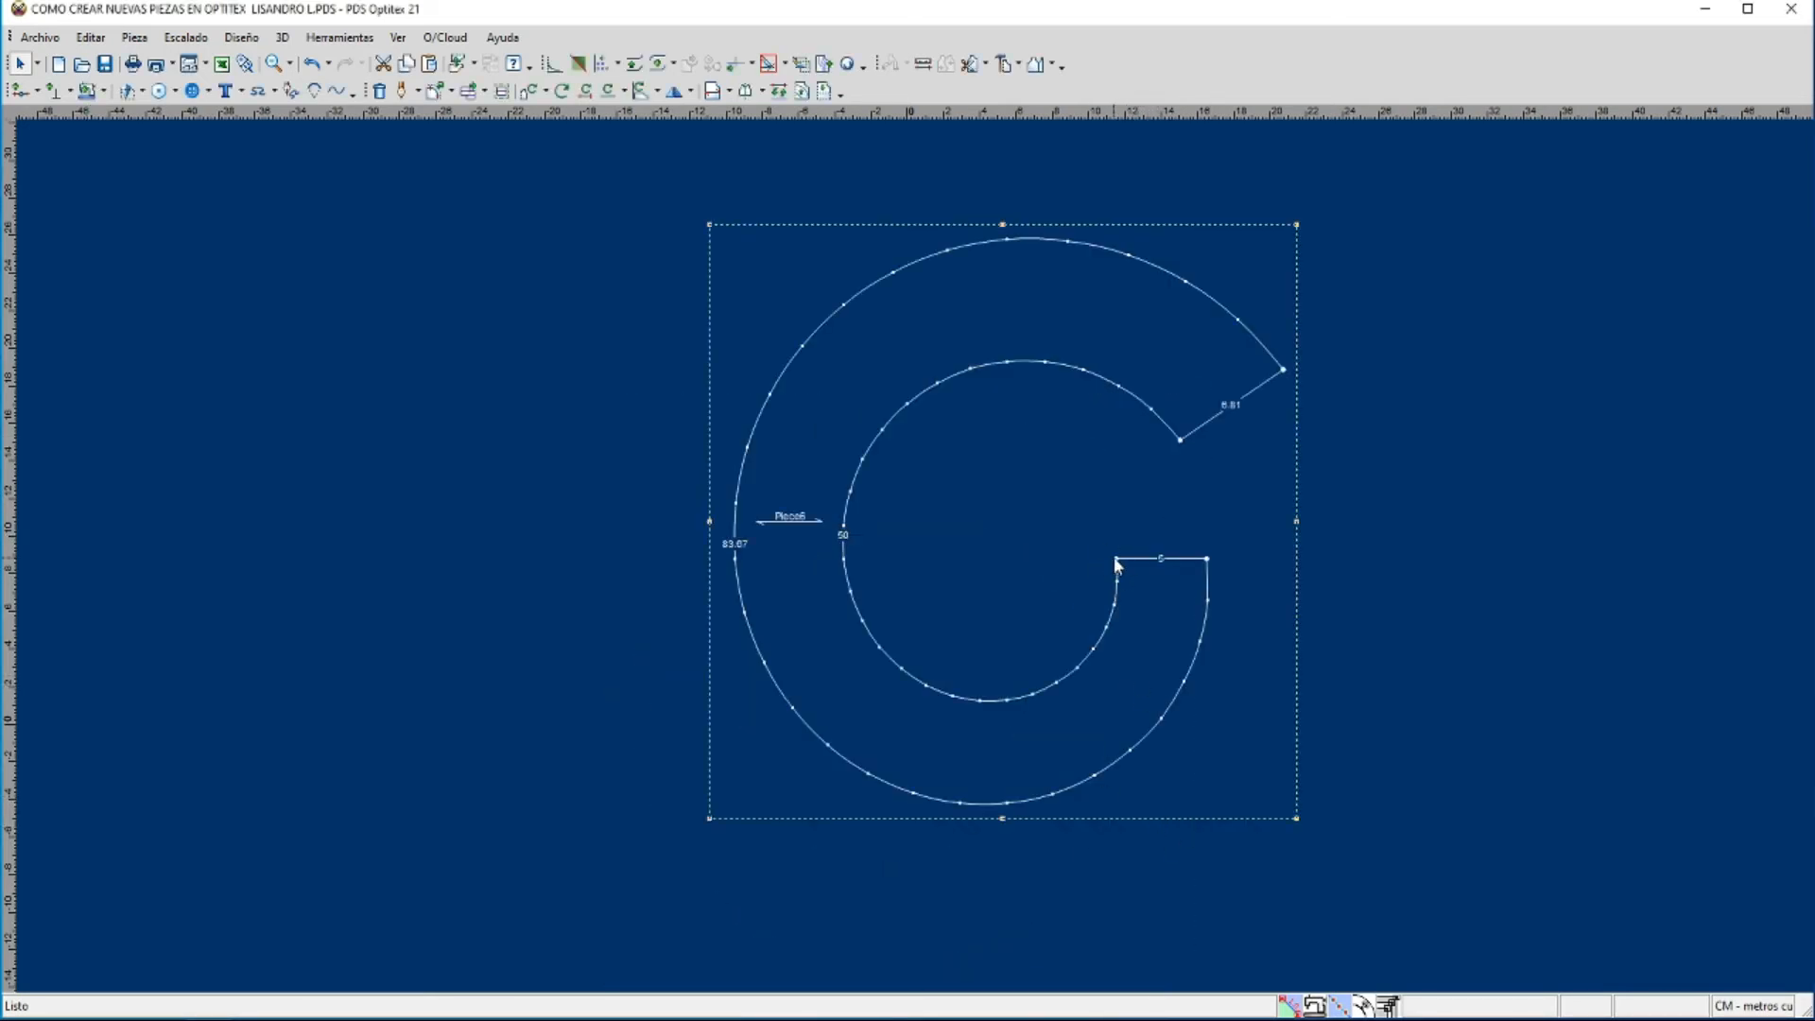
pyautogui.click(1206, 560)
pyautogui.click(1179, 441)
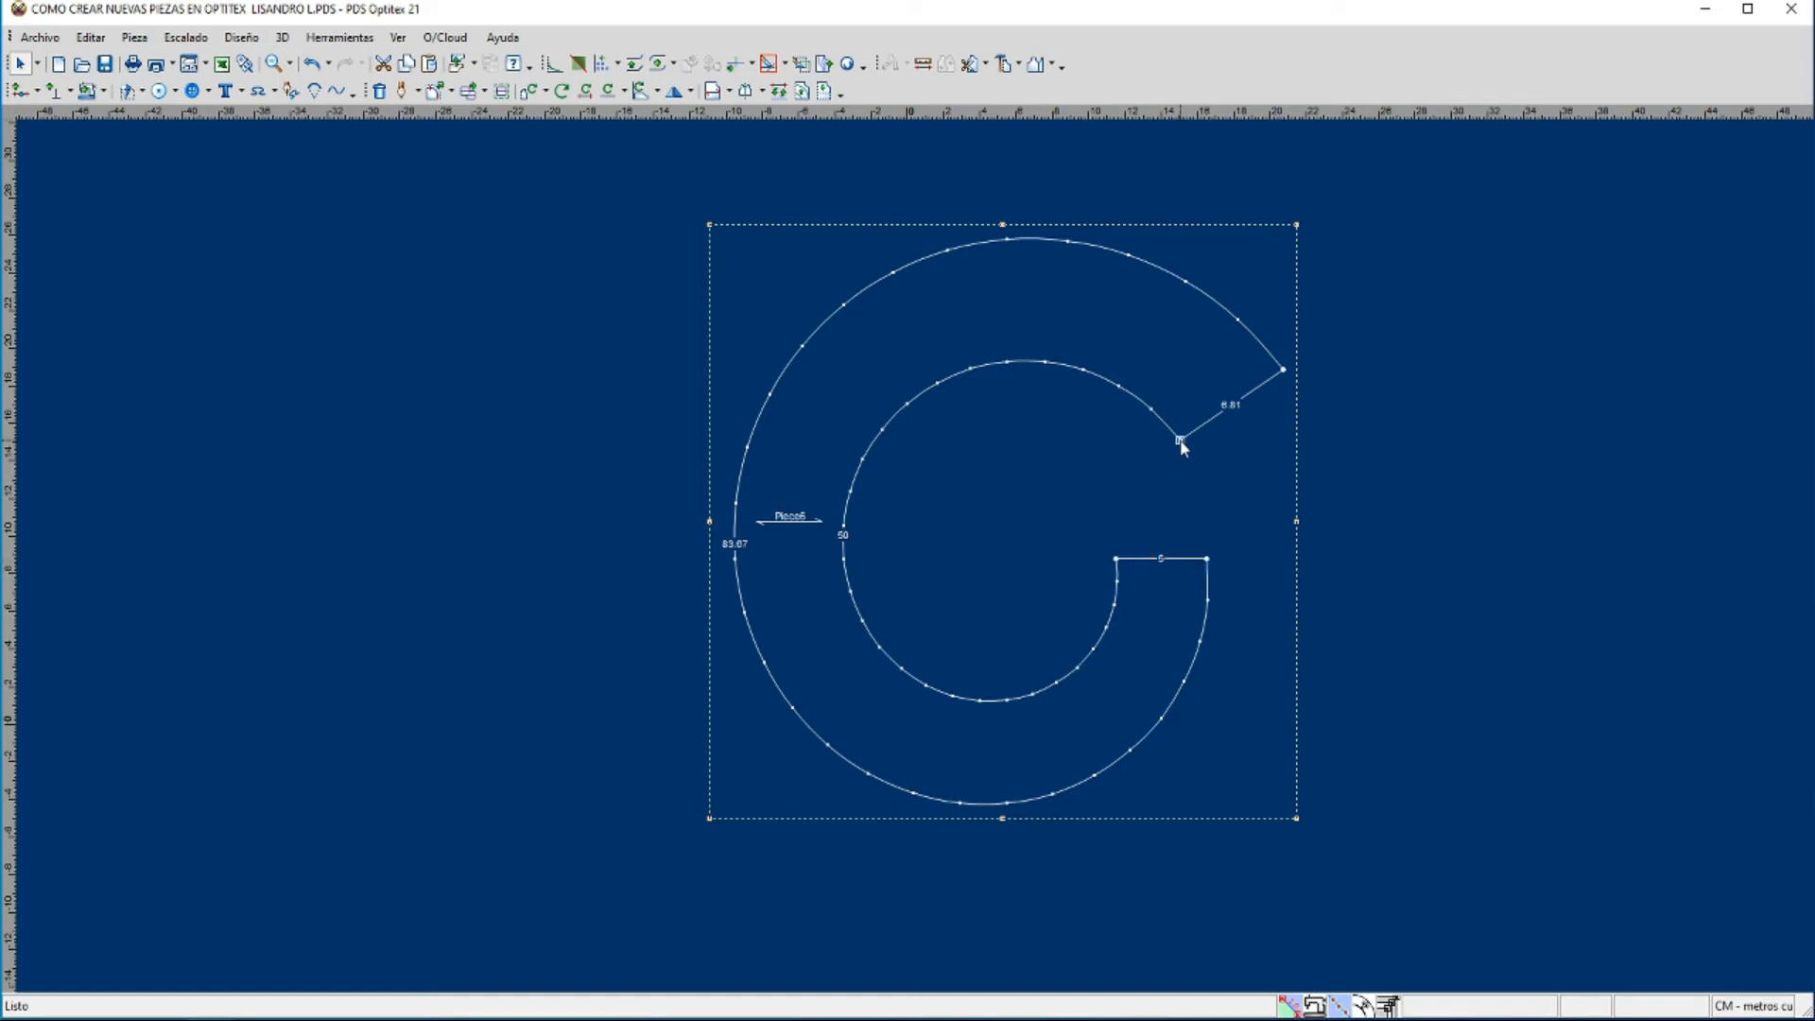
pyautogui.click(1283, 371)
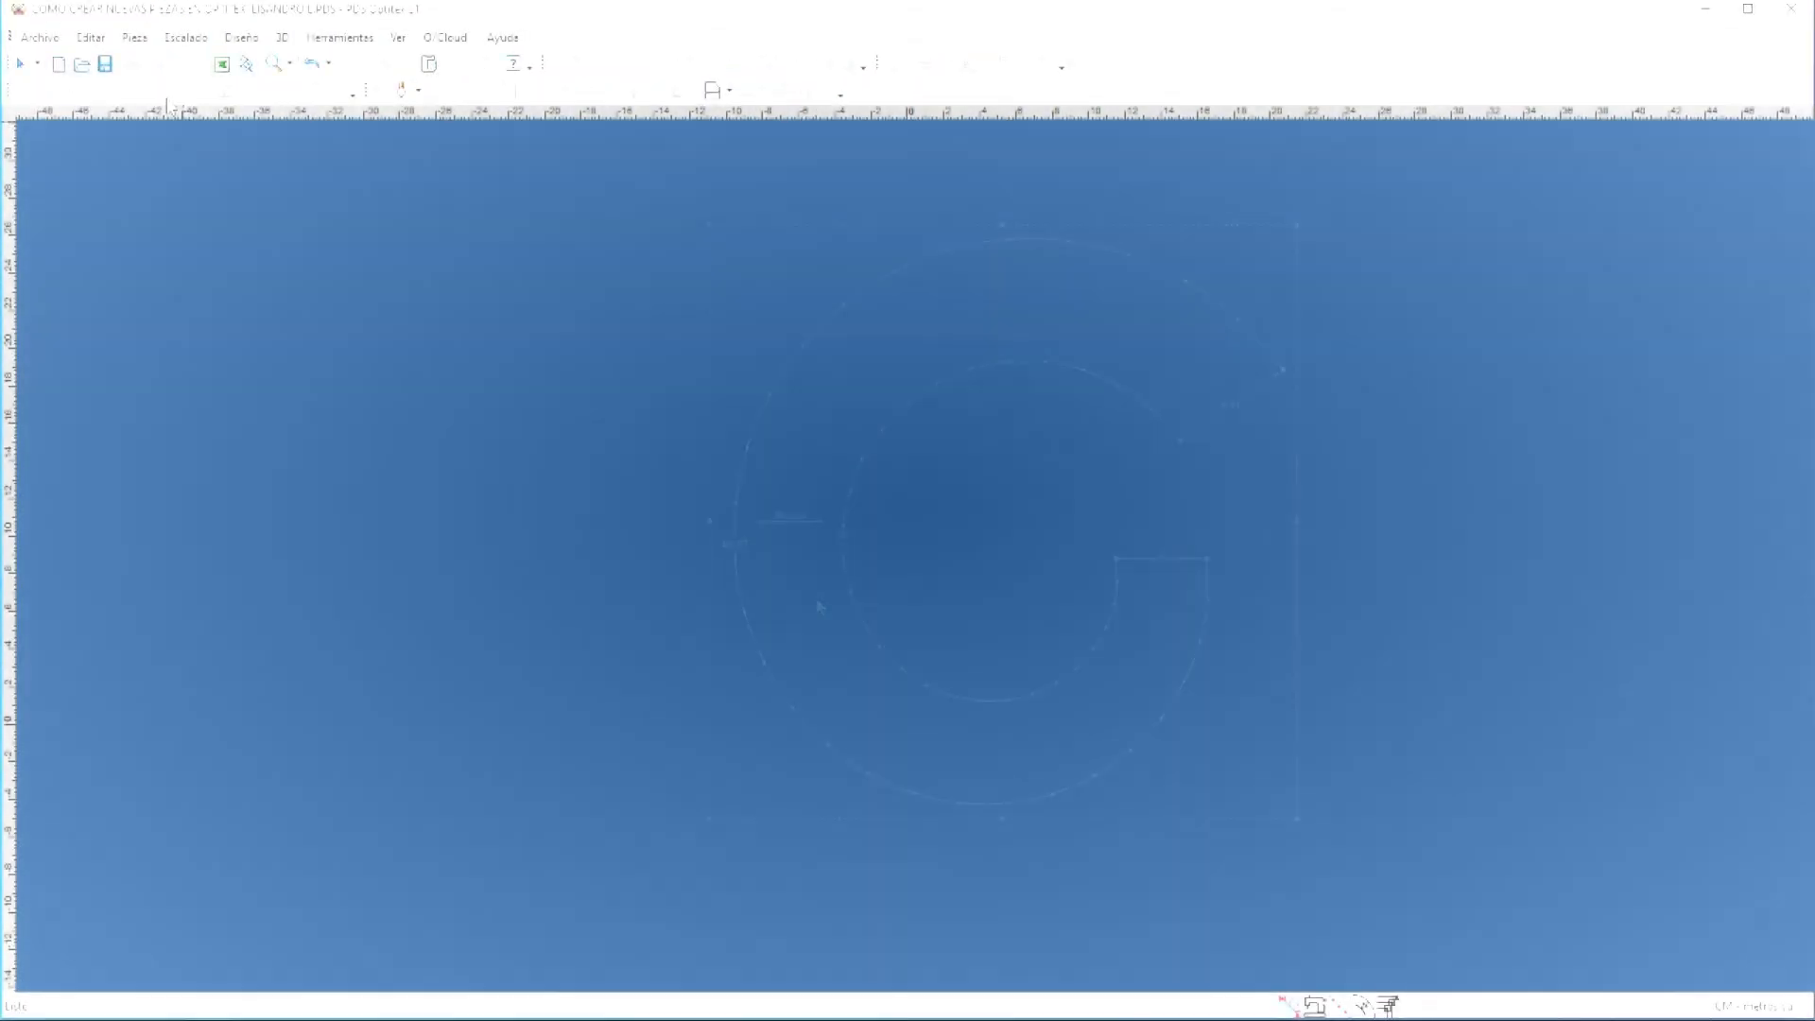
# Step: Start another spiral piece named Piece7 and set its preamble radius to 2
pyautogui.click(135, 37)
pyautogui.moveTo(170, 123)
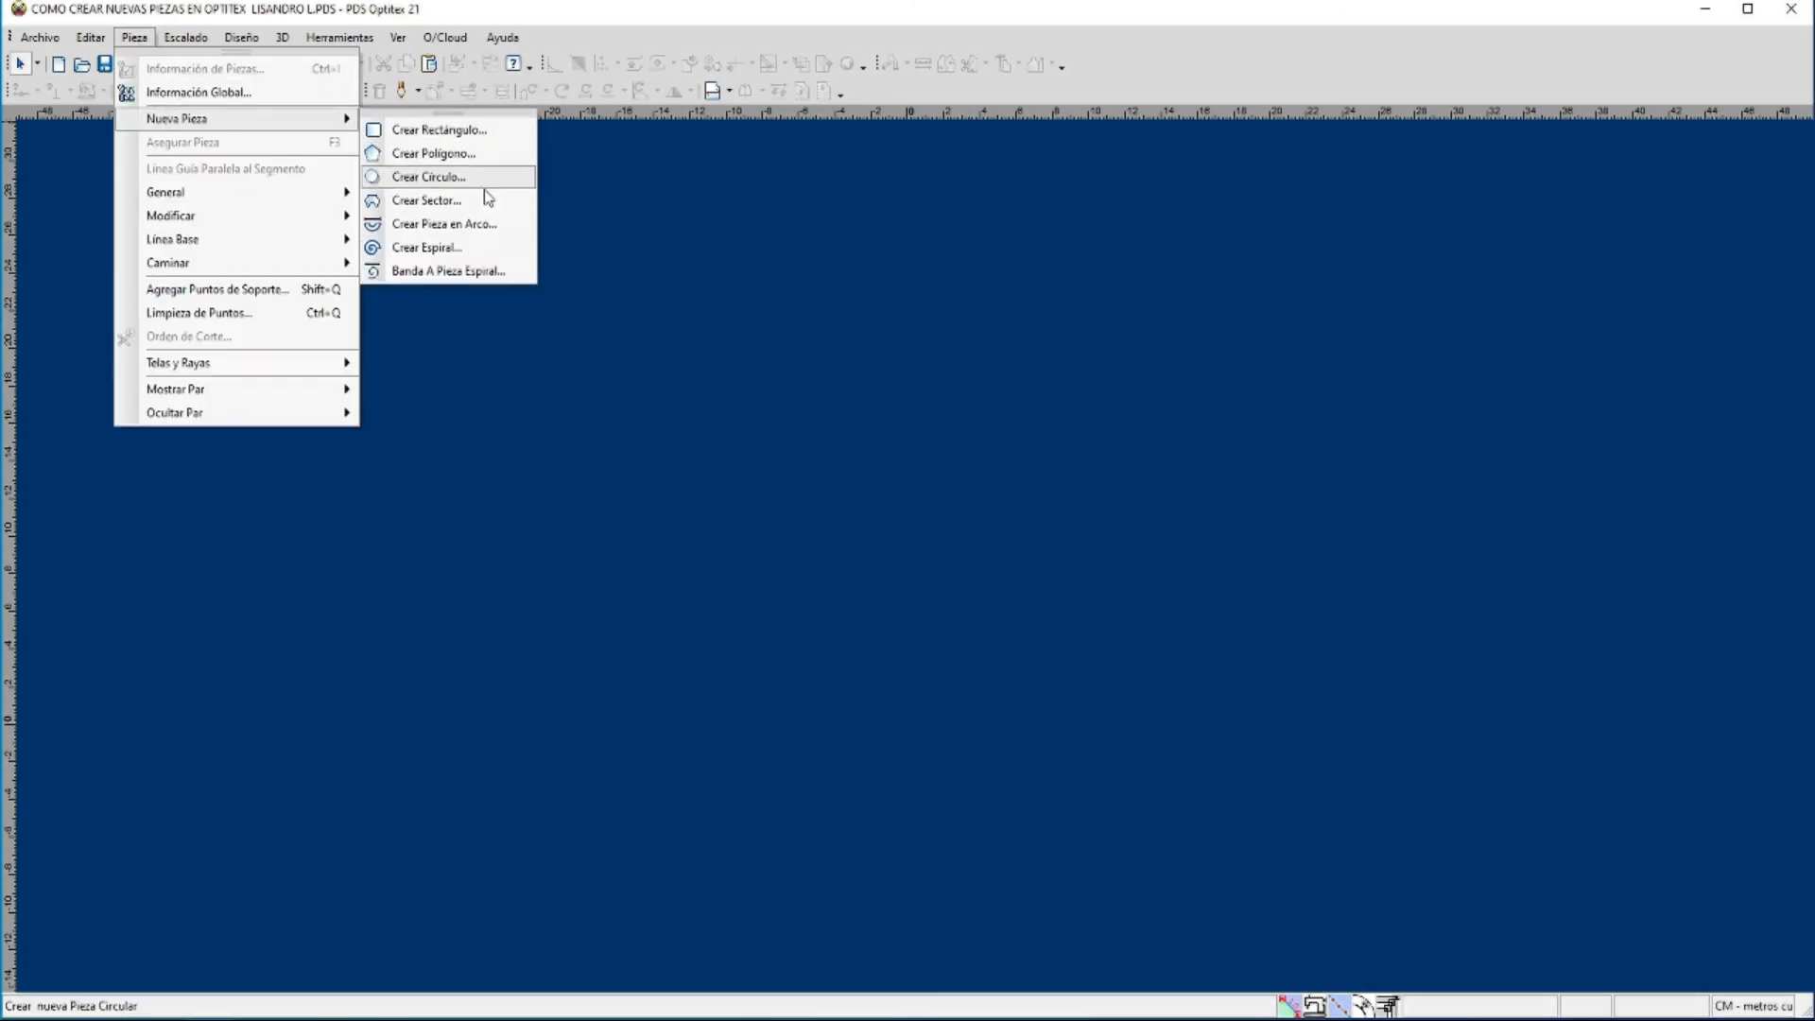
pyautogui.click(477, 248)
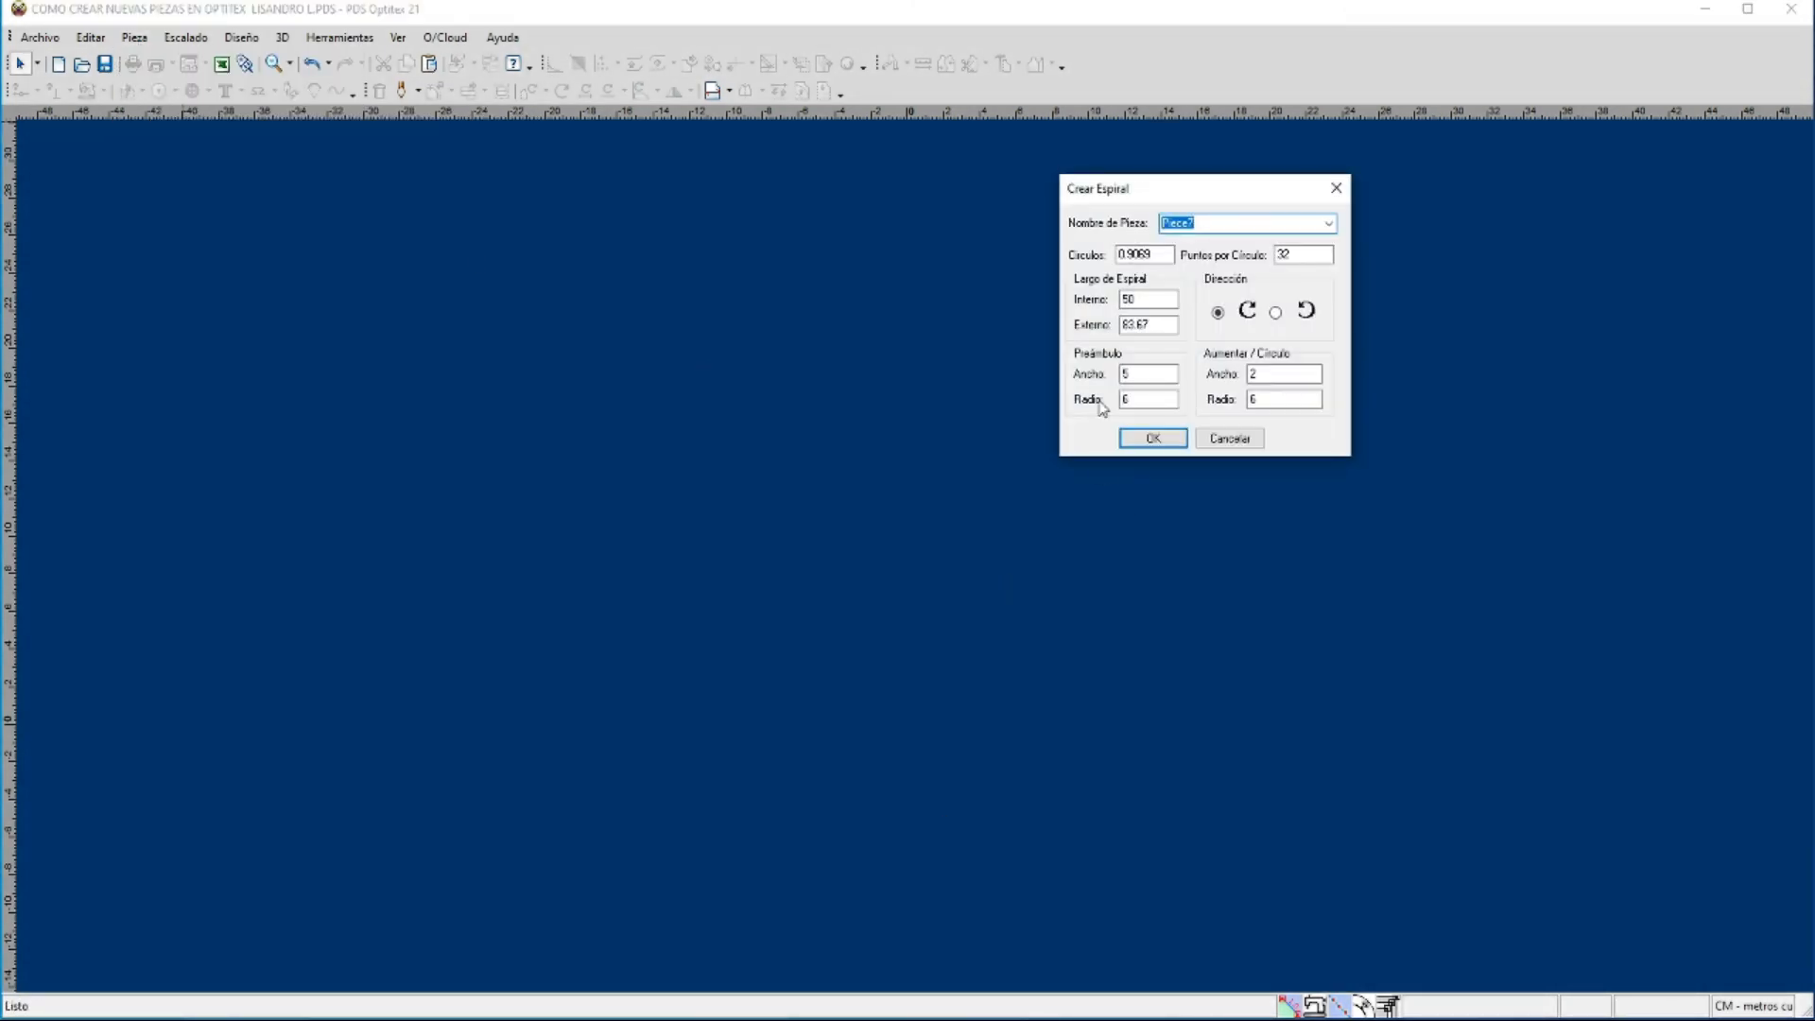
pyautogui.doubleClick(1123, 400)
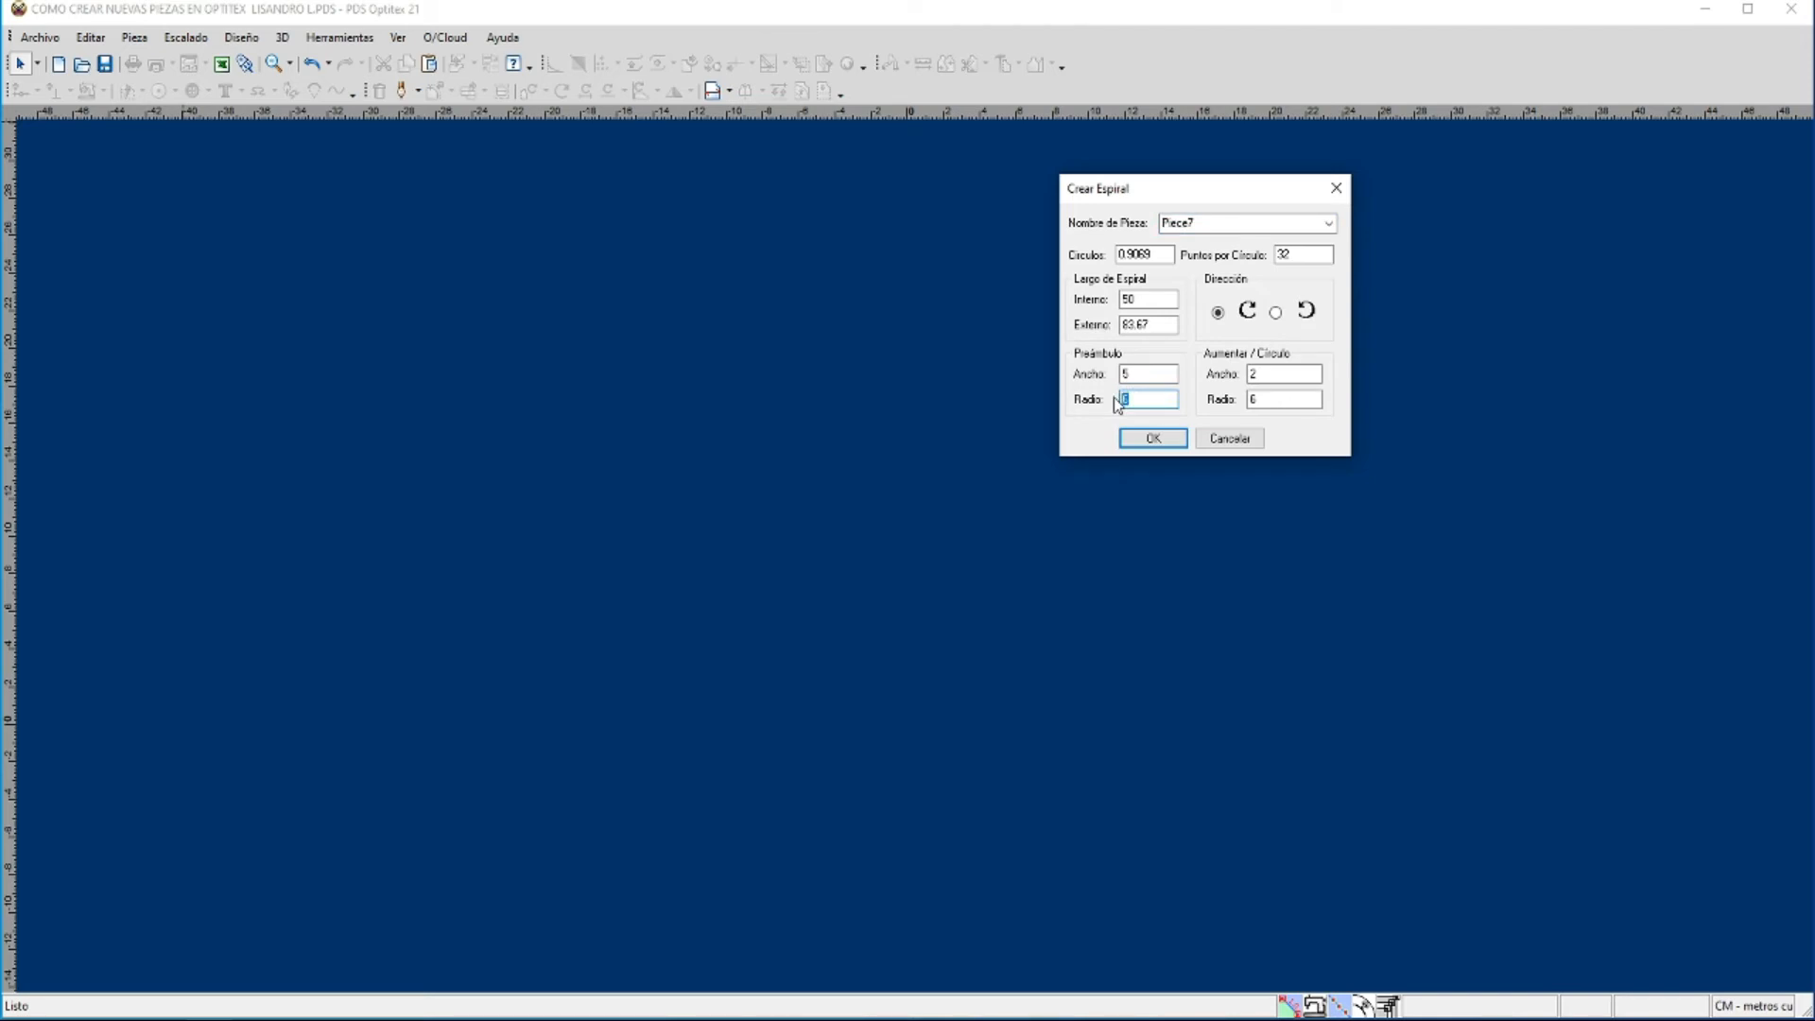
pyautogui.write('2')
pyautogui.doubleClick(1155, 299)
pyautogui.write('50')
pyautogui.click(1271, 399)
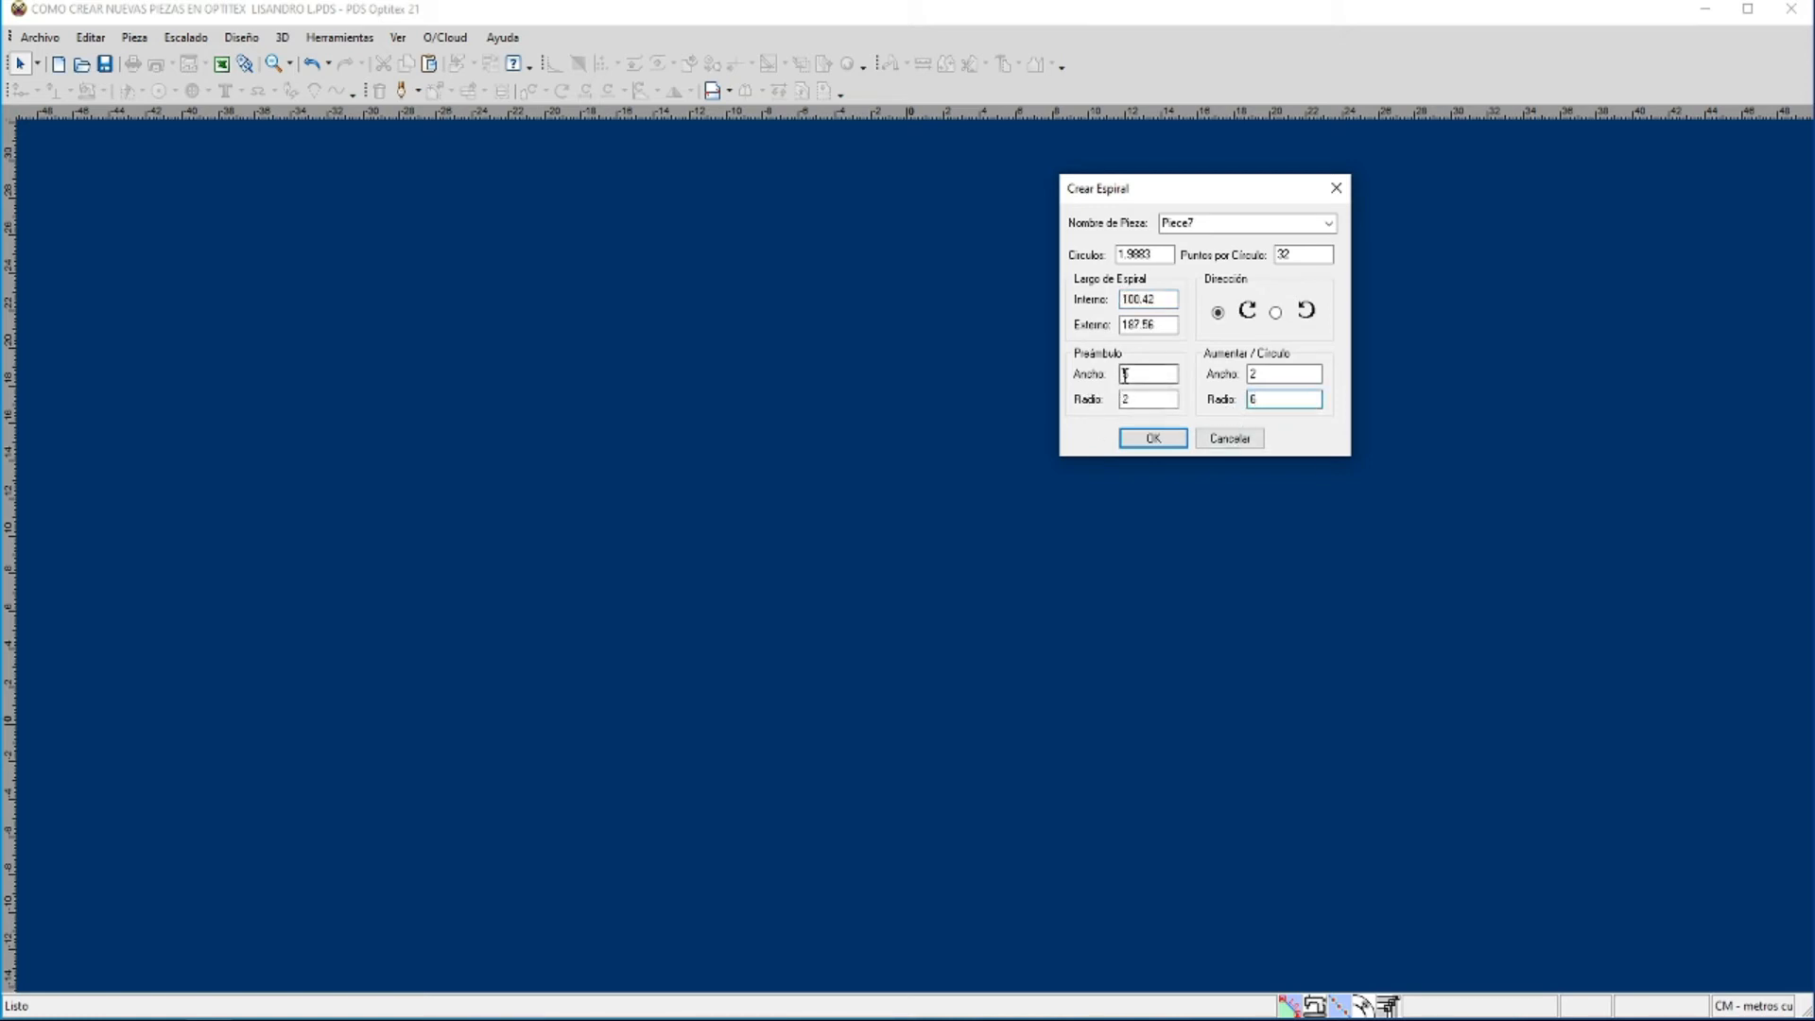
pyautogui.hotkey('shift', 'Tab')
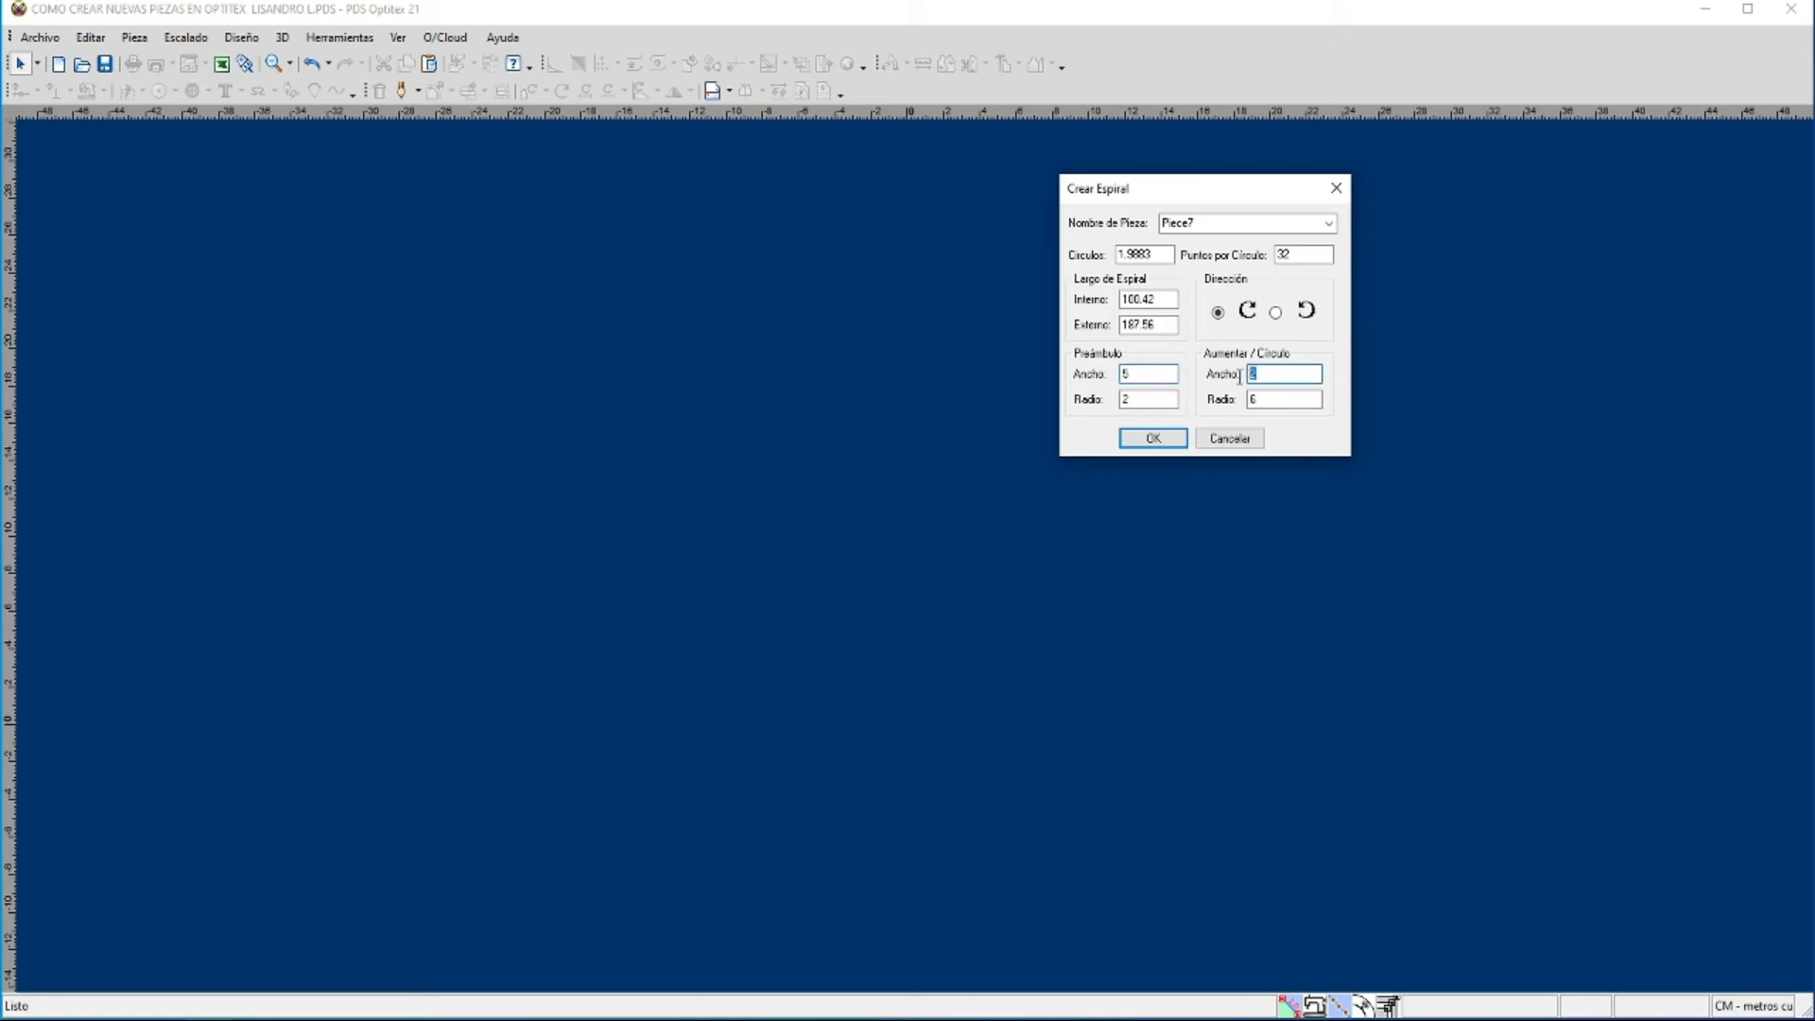
# Step: Set Piece7's preamble width to 5, radius increase per circle to 7 and internal length to 50, and create the spiral
pyautogui.doubleClick(1123, 374)
pyautogui.write('5')
pyautogui.doubleClick(1255, 374)
pyautogui.doubleClick(1270, 398)
pyautogui.write('7')
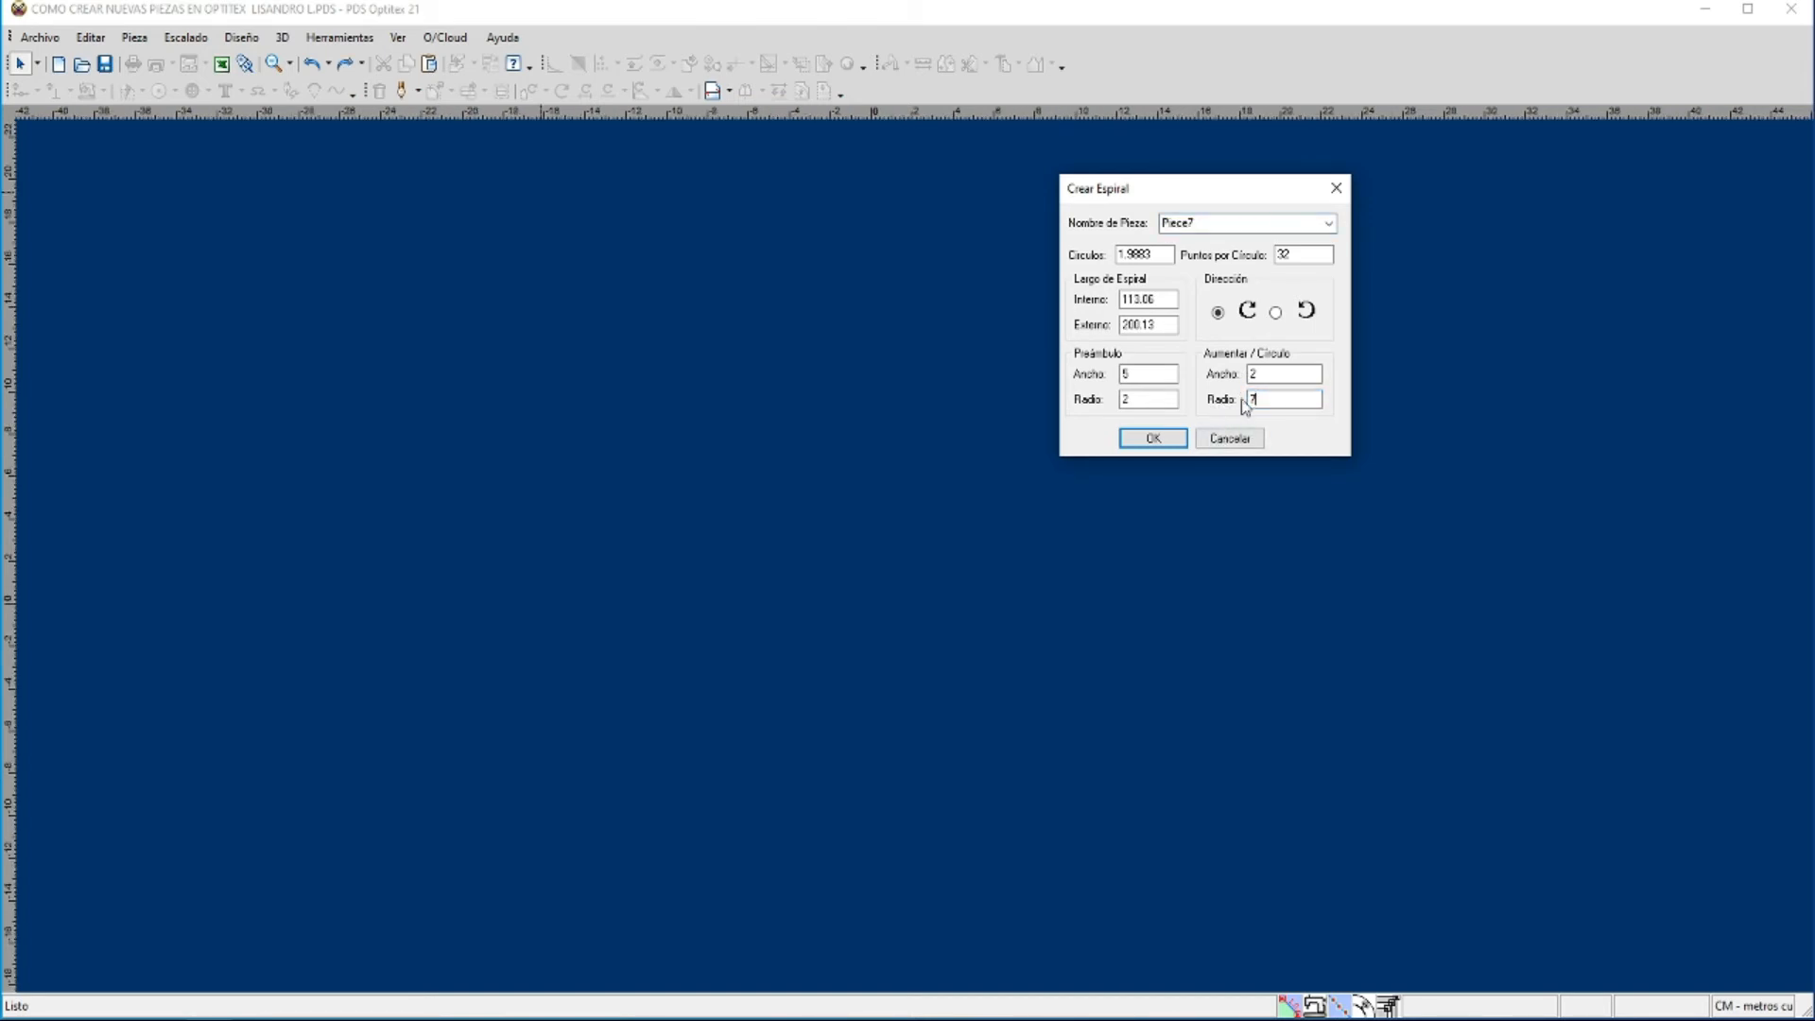
pyautogui.click(1167, 300)
pyautogui.moveTo(1166, 301); pyautogui.dragTo(1094, 303)
pyautogui.write('50')
pyautogui.click(1153, 439)
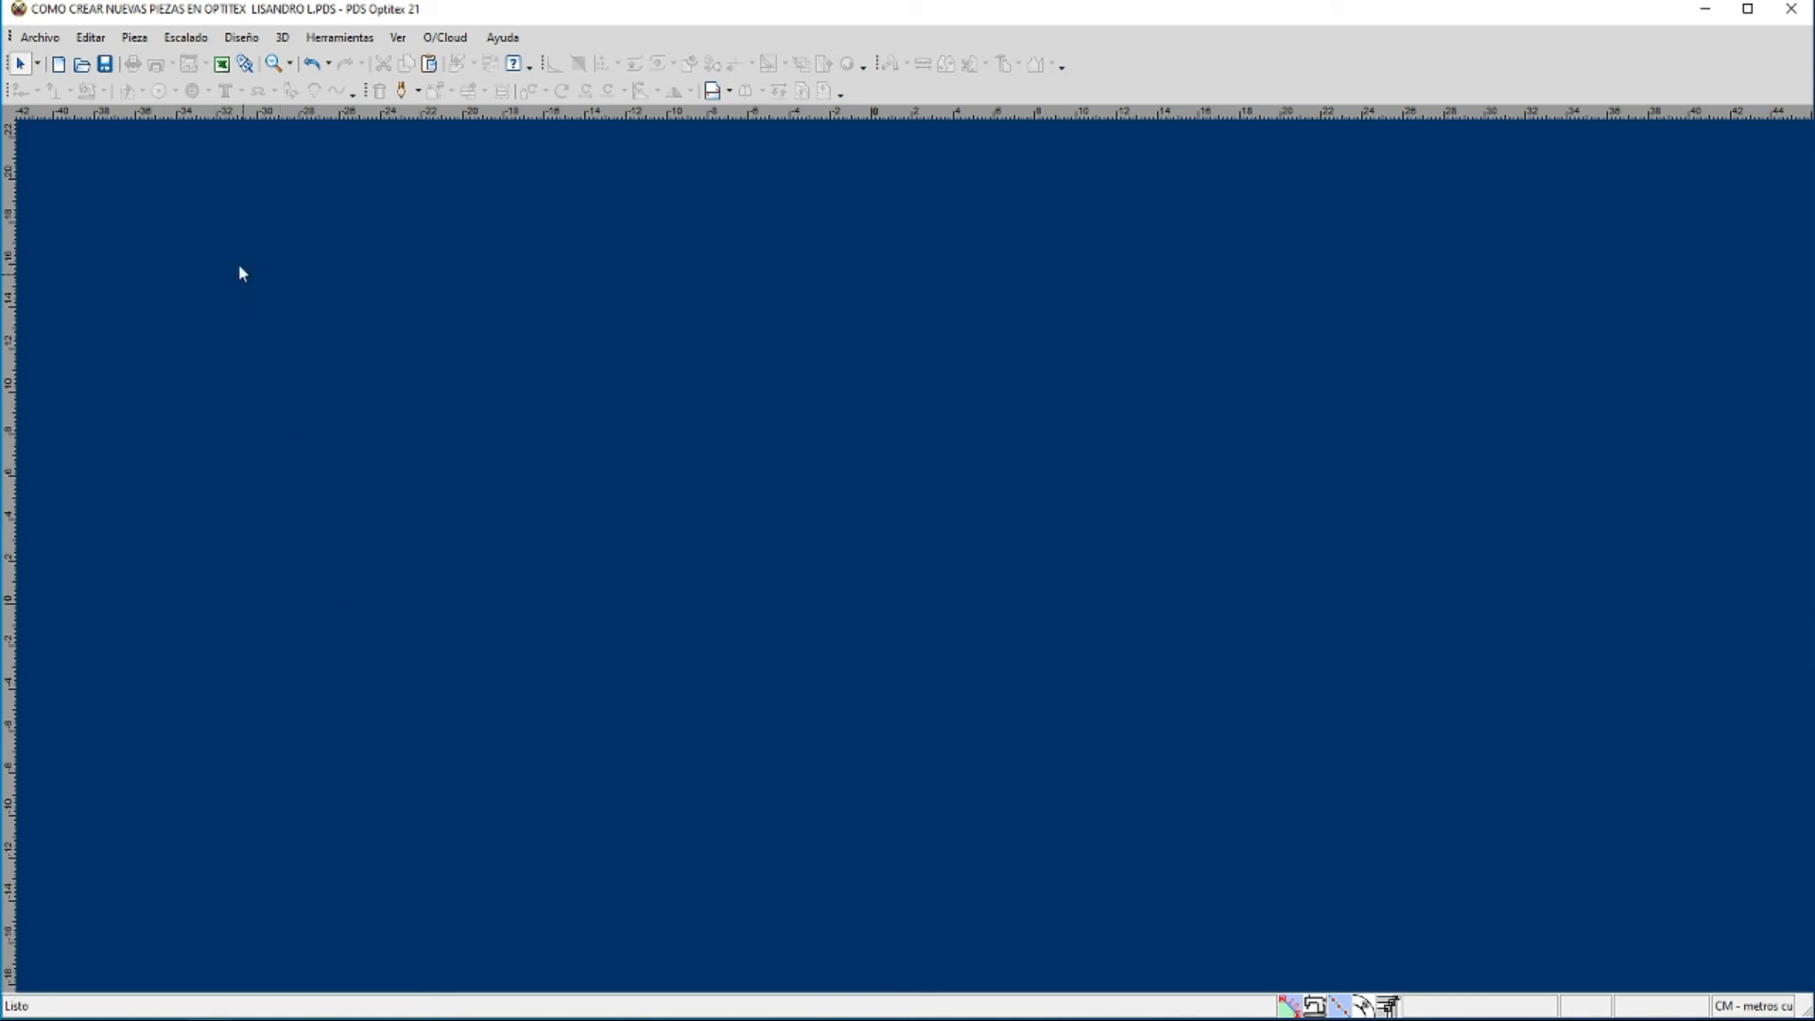
# Step: Start a new band-to-spiral piece named Piece8 with 32 points per circle
pyautogui.click(134, 37)
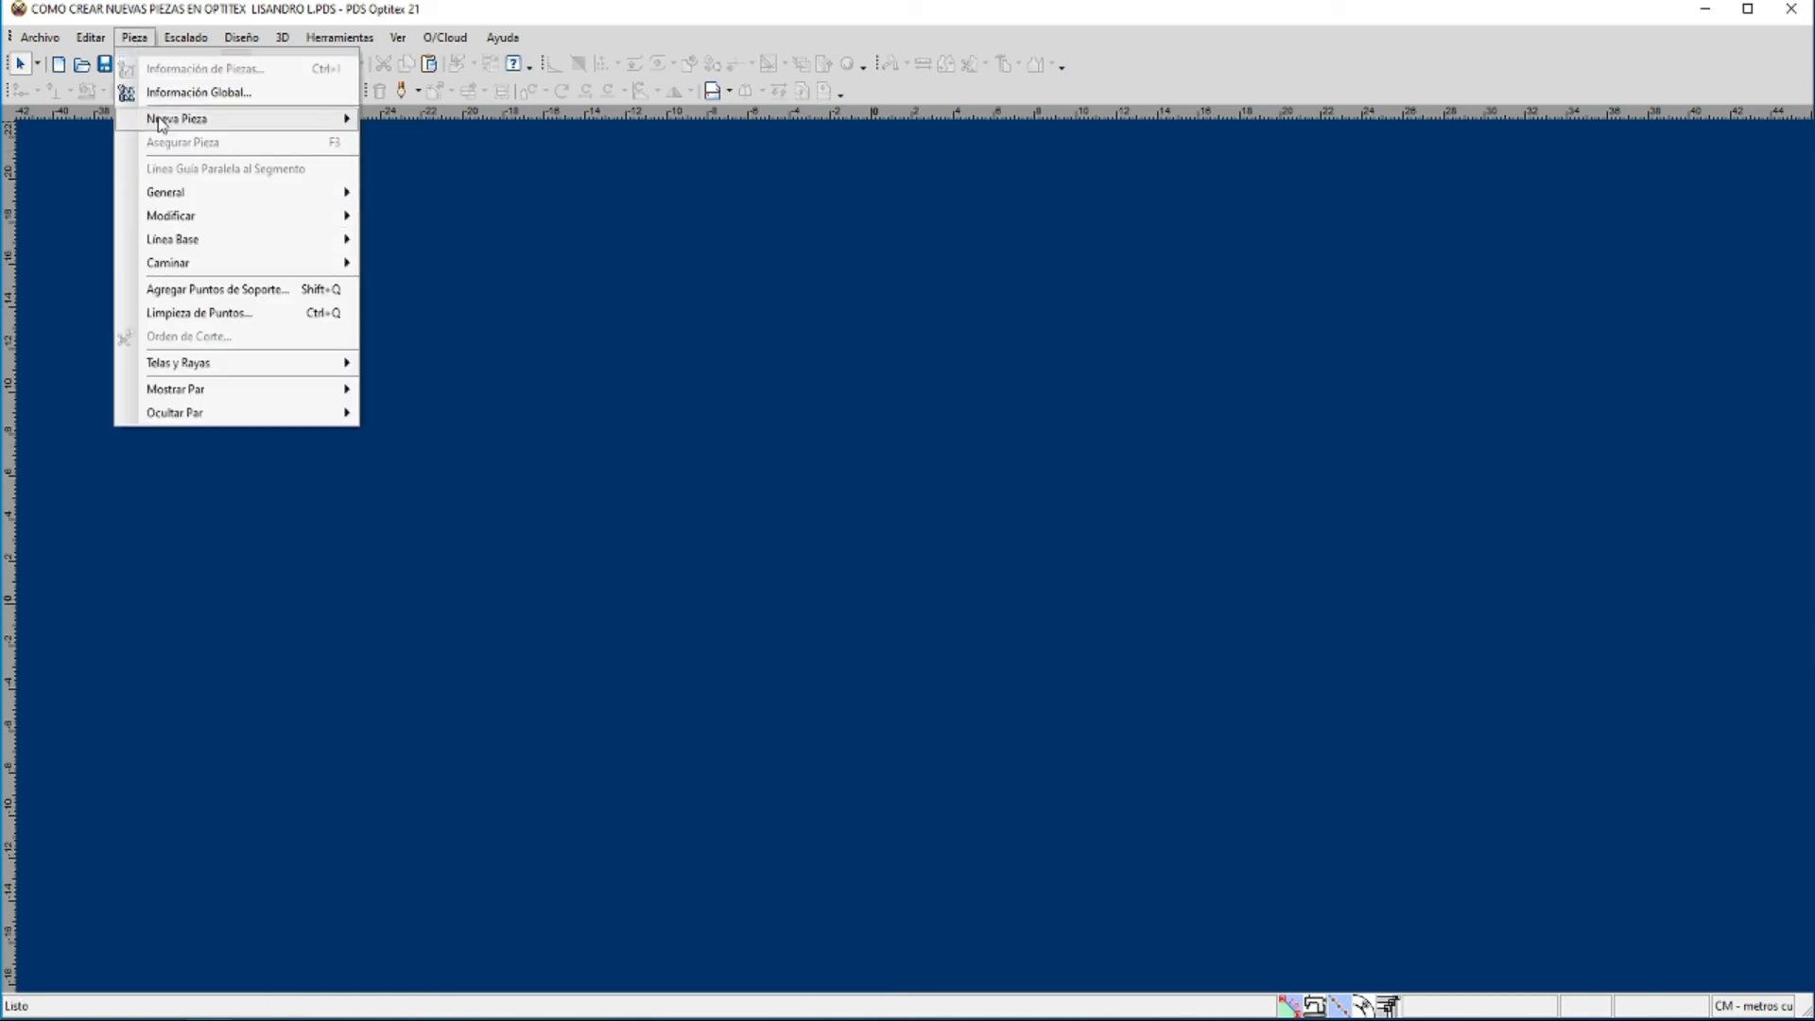
pyautogui.moveTo(162, 120)
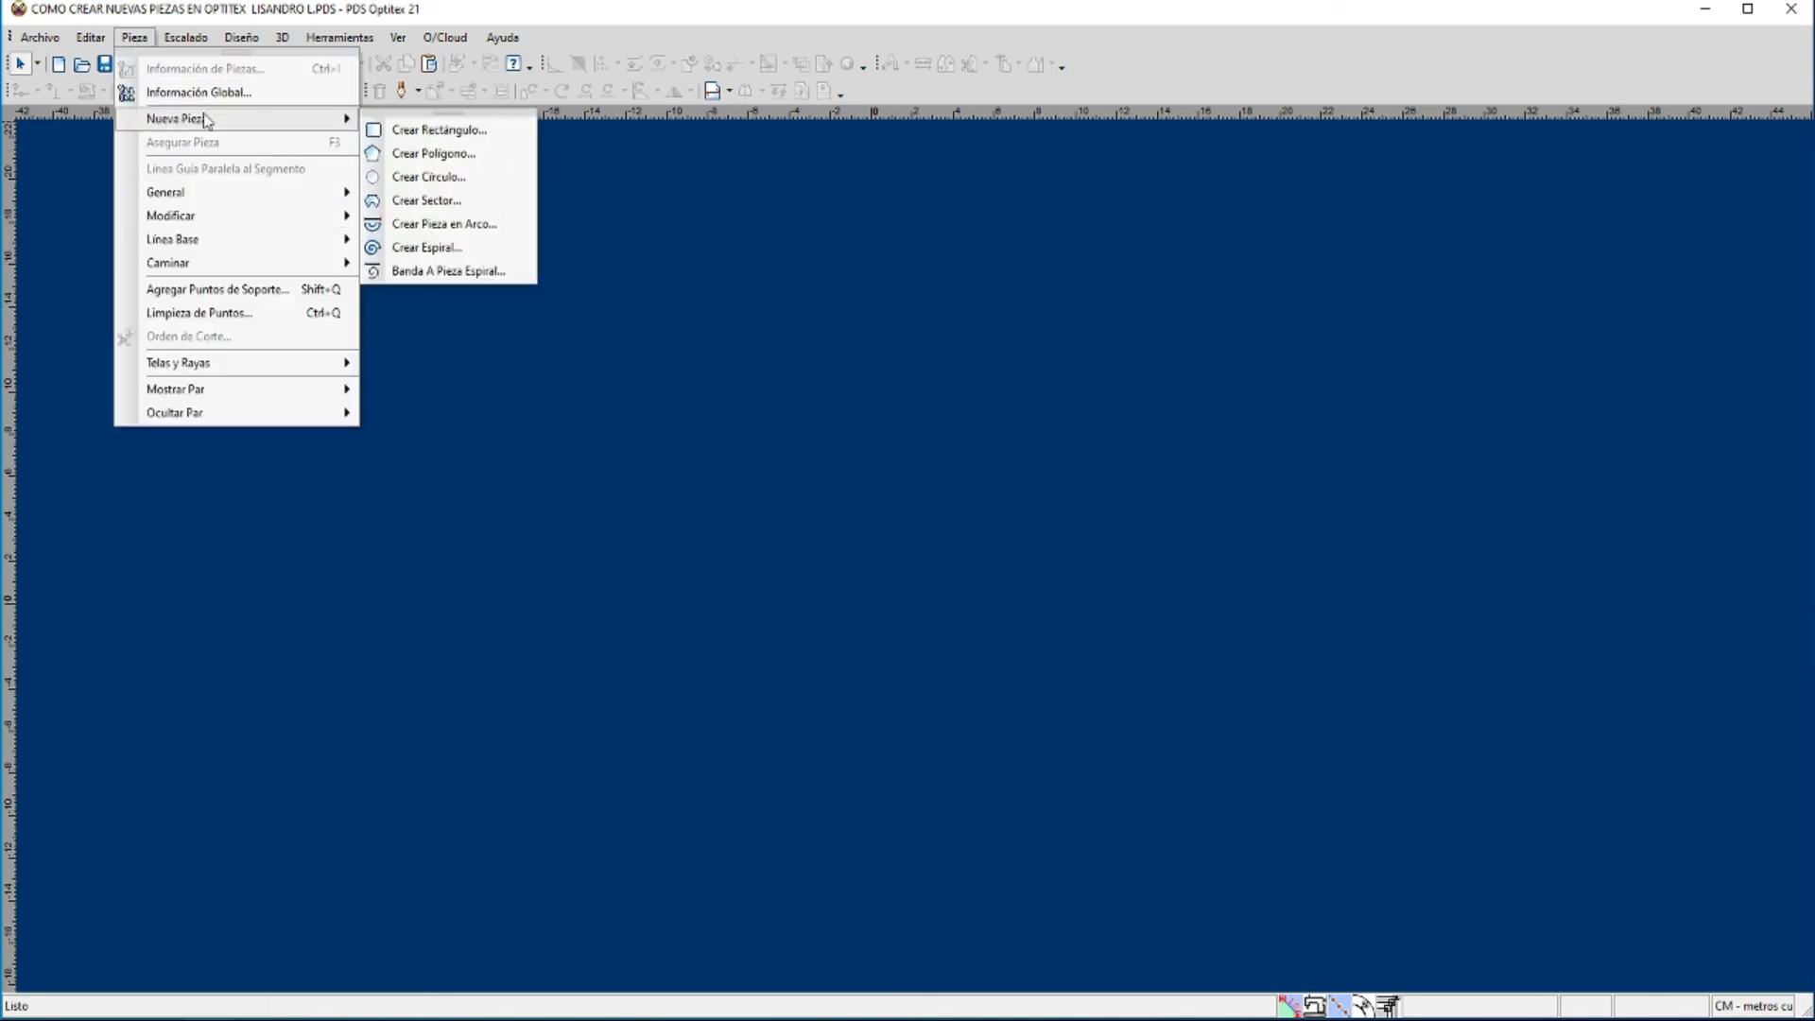
pyautogui.click(463, 271)
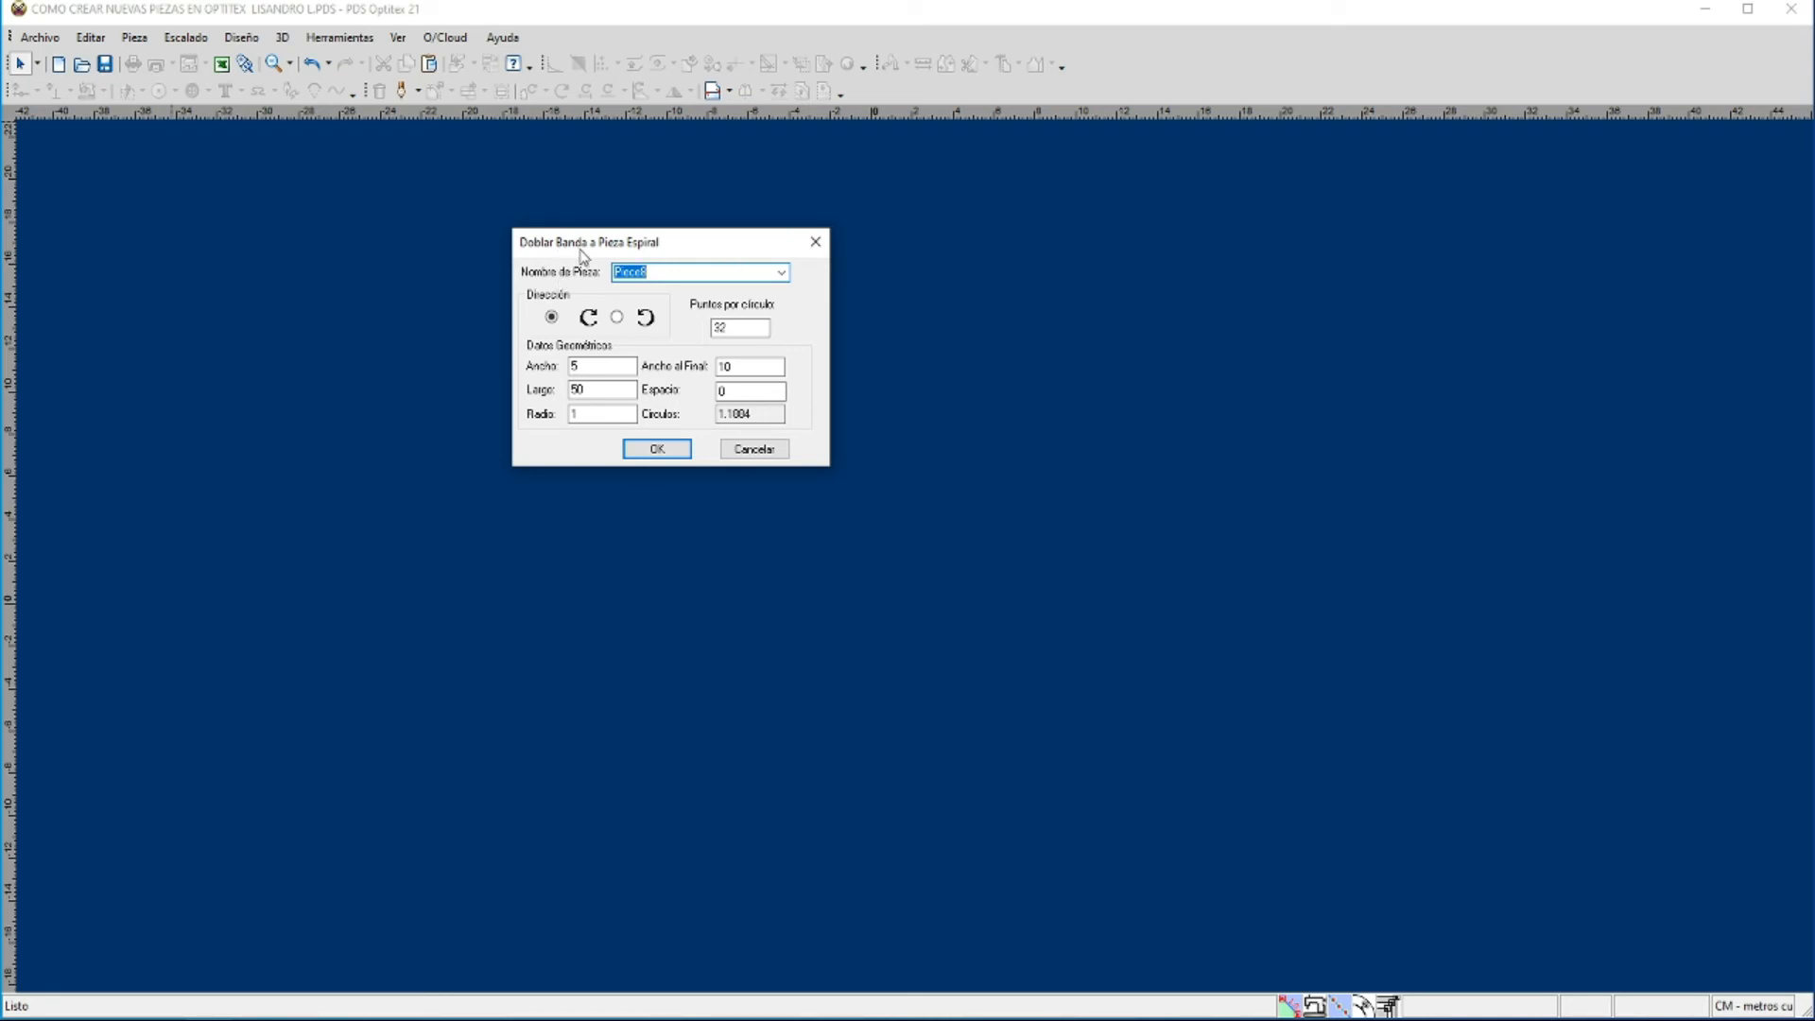
pyautogui.moveTo(583, 255); pyautogui.dragTo(678, 249)
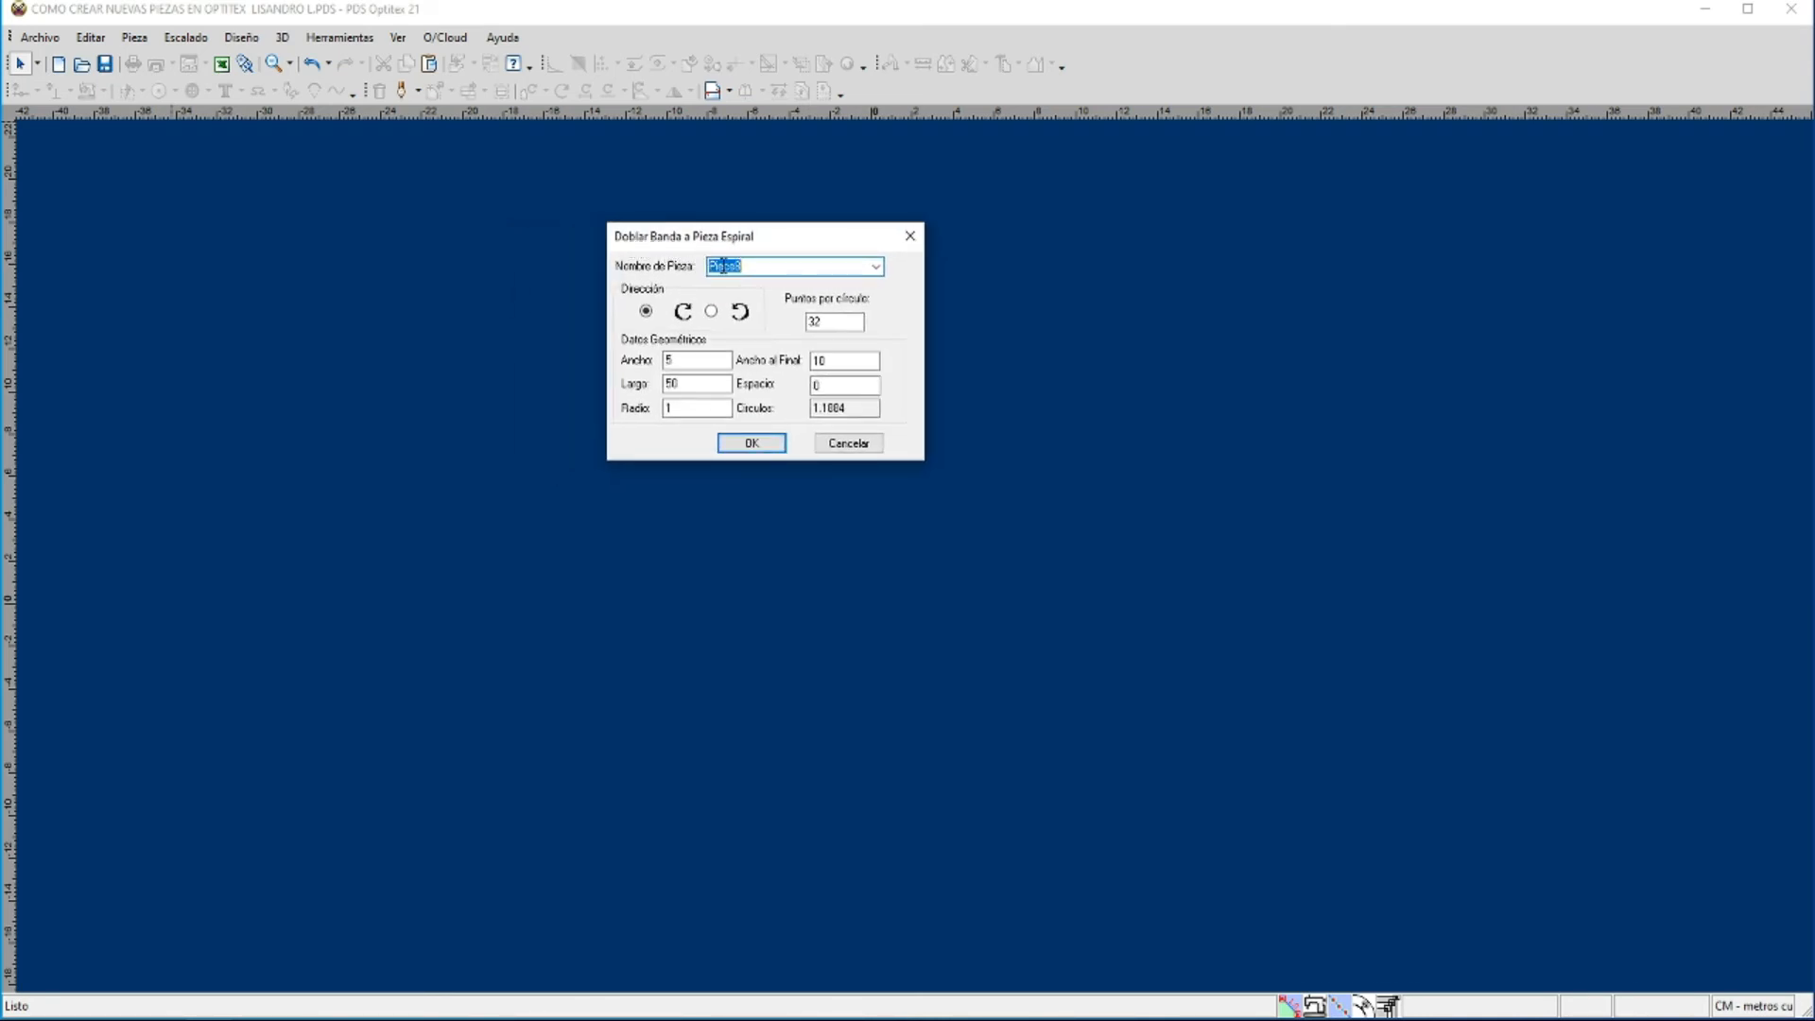
pyautogui.click(759, 268)
pyautogui.moveTo(759, 267); pyautogui.dragTo(705, 272)
pyautogui.click(830, 322)
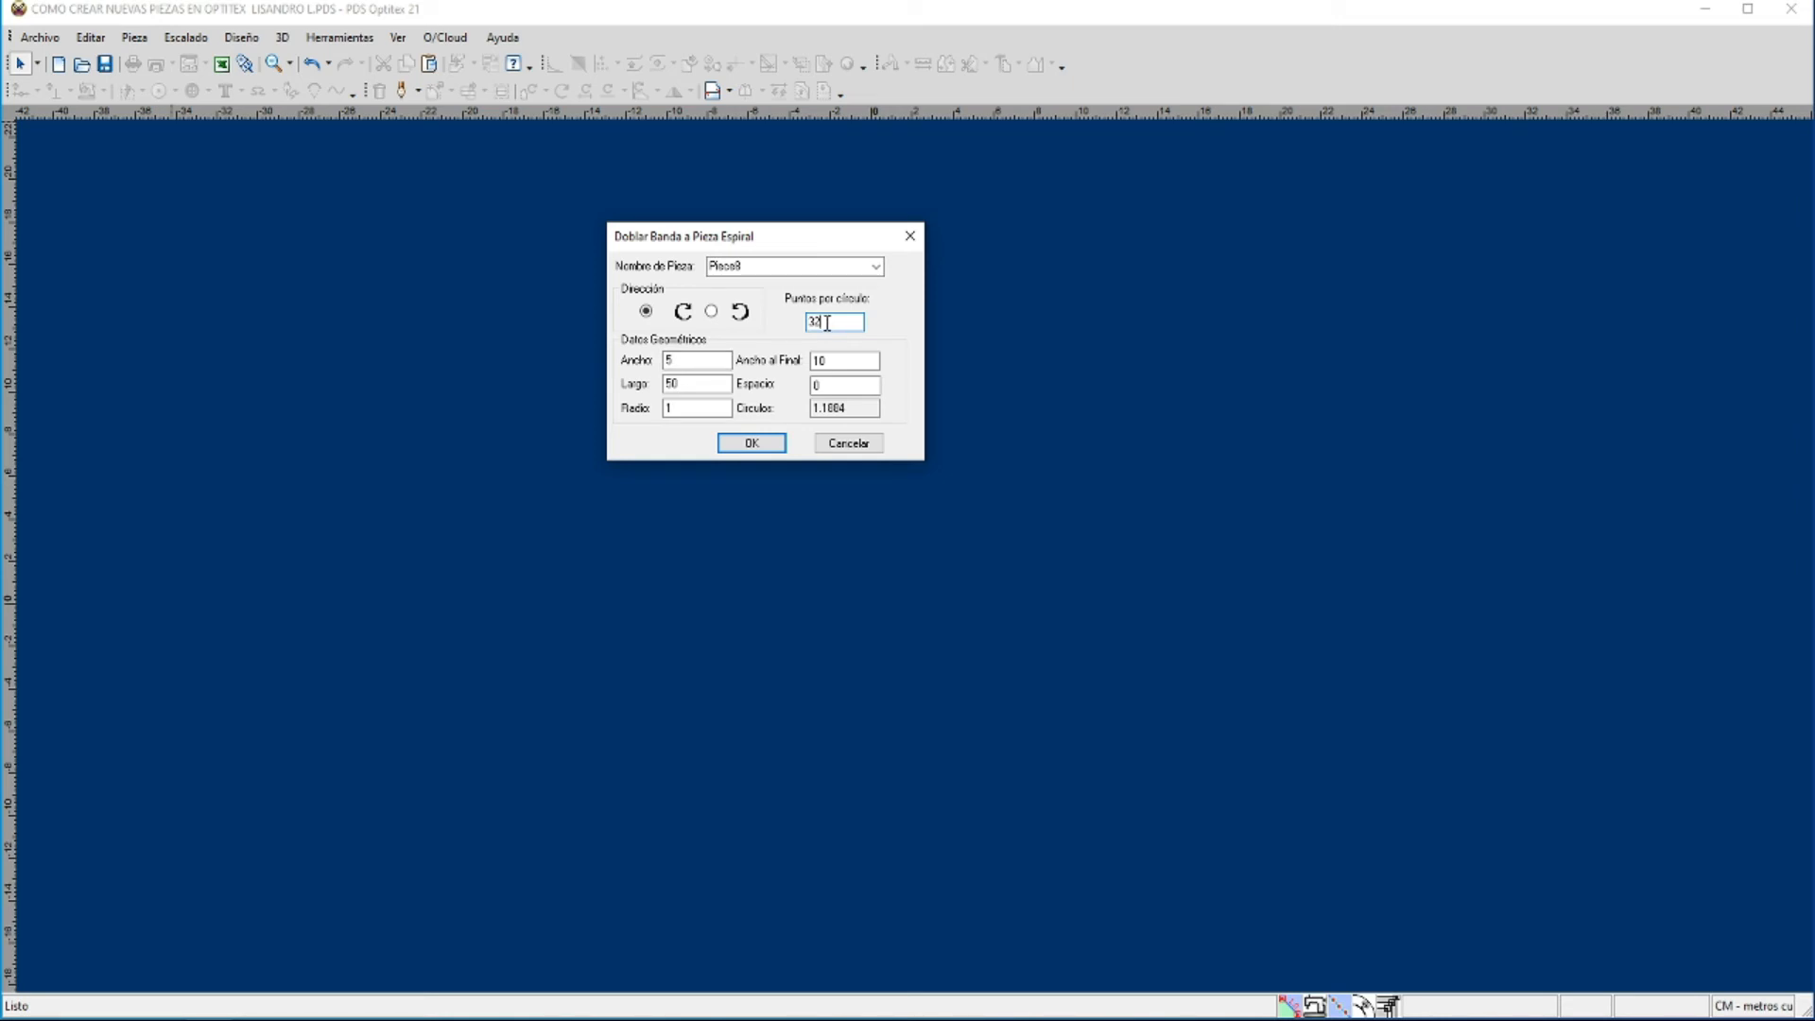
pyautogui.press('Tab')
# Step: Set the band's spacing to 0, keep length 50 and radius 1, and create the spiral band piece
pyautogui.doubleClick(683, 385)
pyautogui.doubleClick(822, 388)
pyautogui.write('0')
pyautogui.click(669, 408)
pyautogui.doubleClick(682, 409)
pyautogui.doubleClick(860, 411)
pyautogui.click(753, 446)
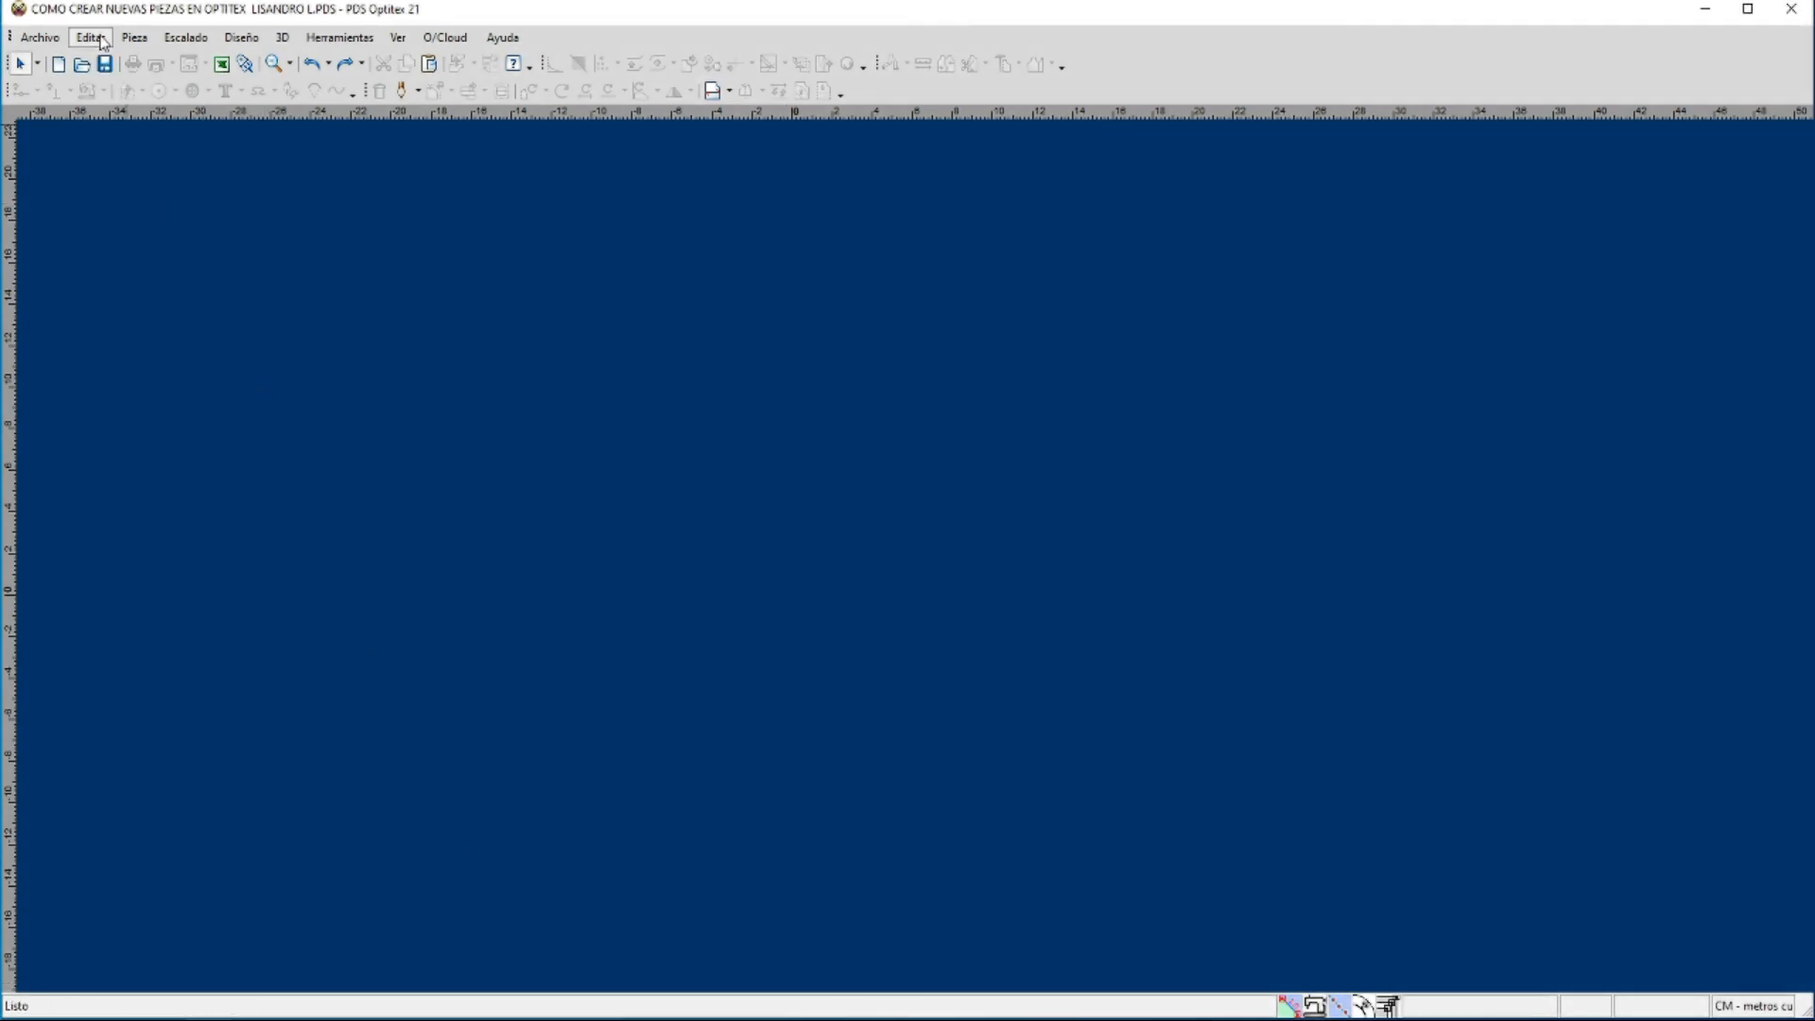
# Step: Start another band-to-spiral piece with a width of 5, an end width of 5 and a length of 50
pyautogui.click(135, 39)
pyautogui.moveTo(165, 121)
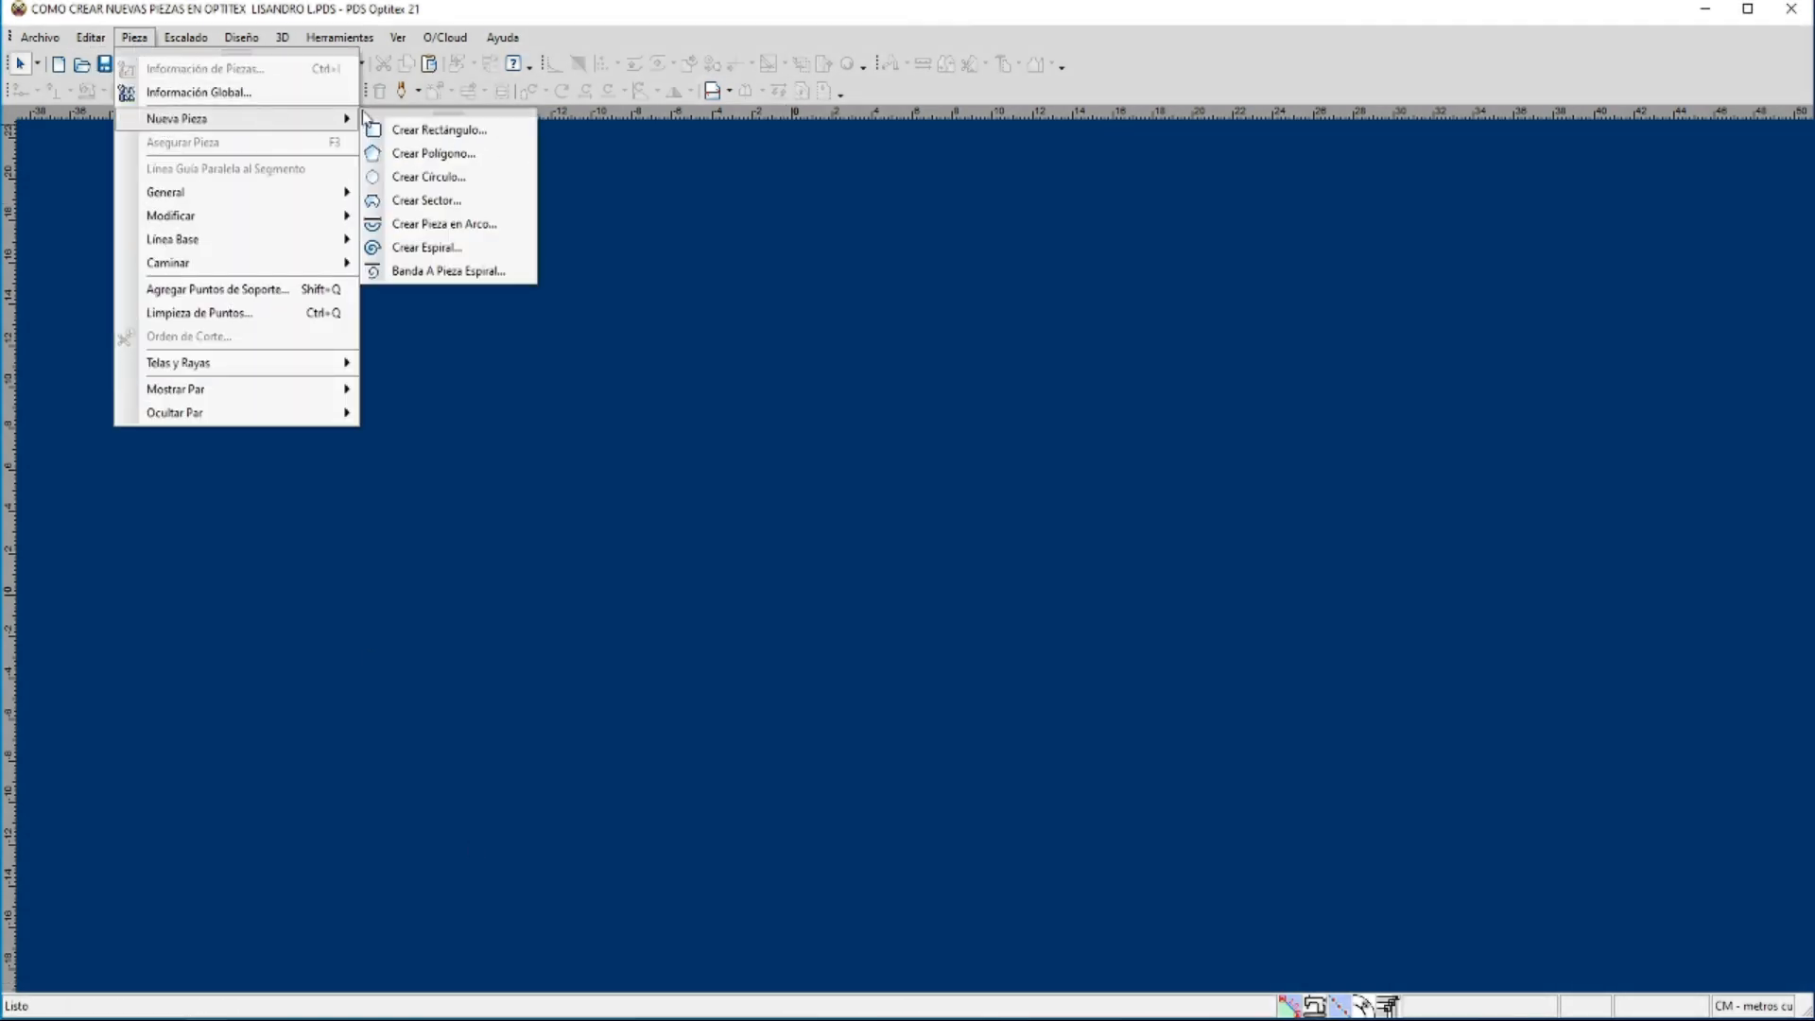
pyautogui.click(454, 274)
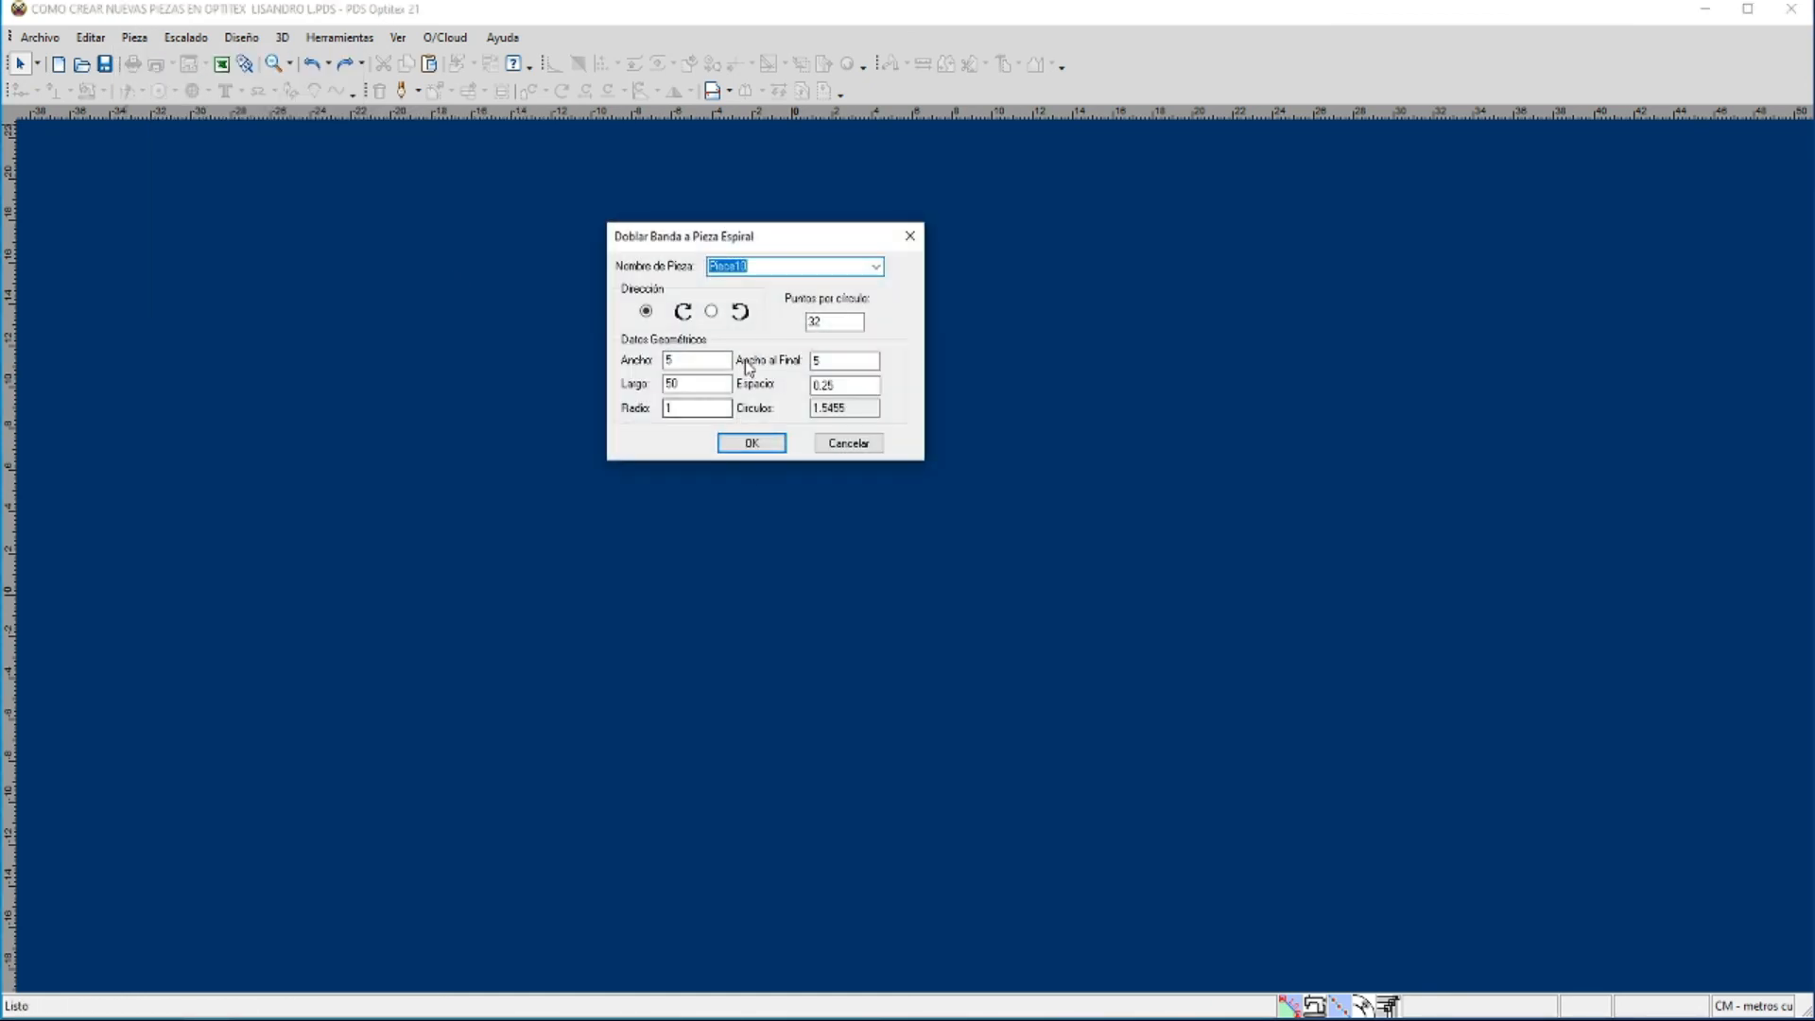
pyautogui.click(673, 361)
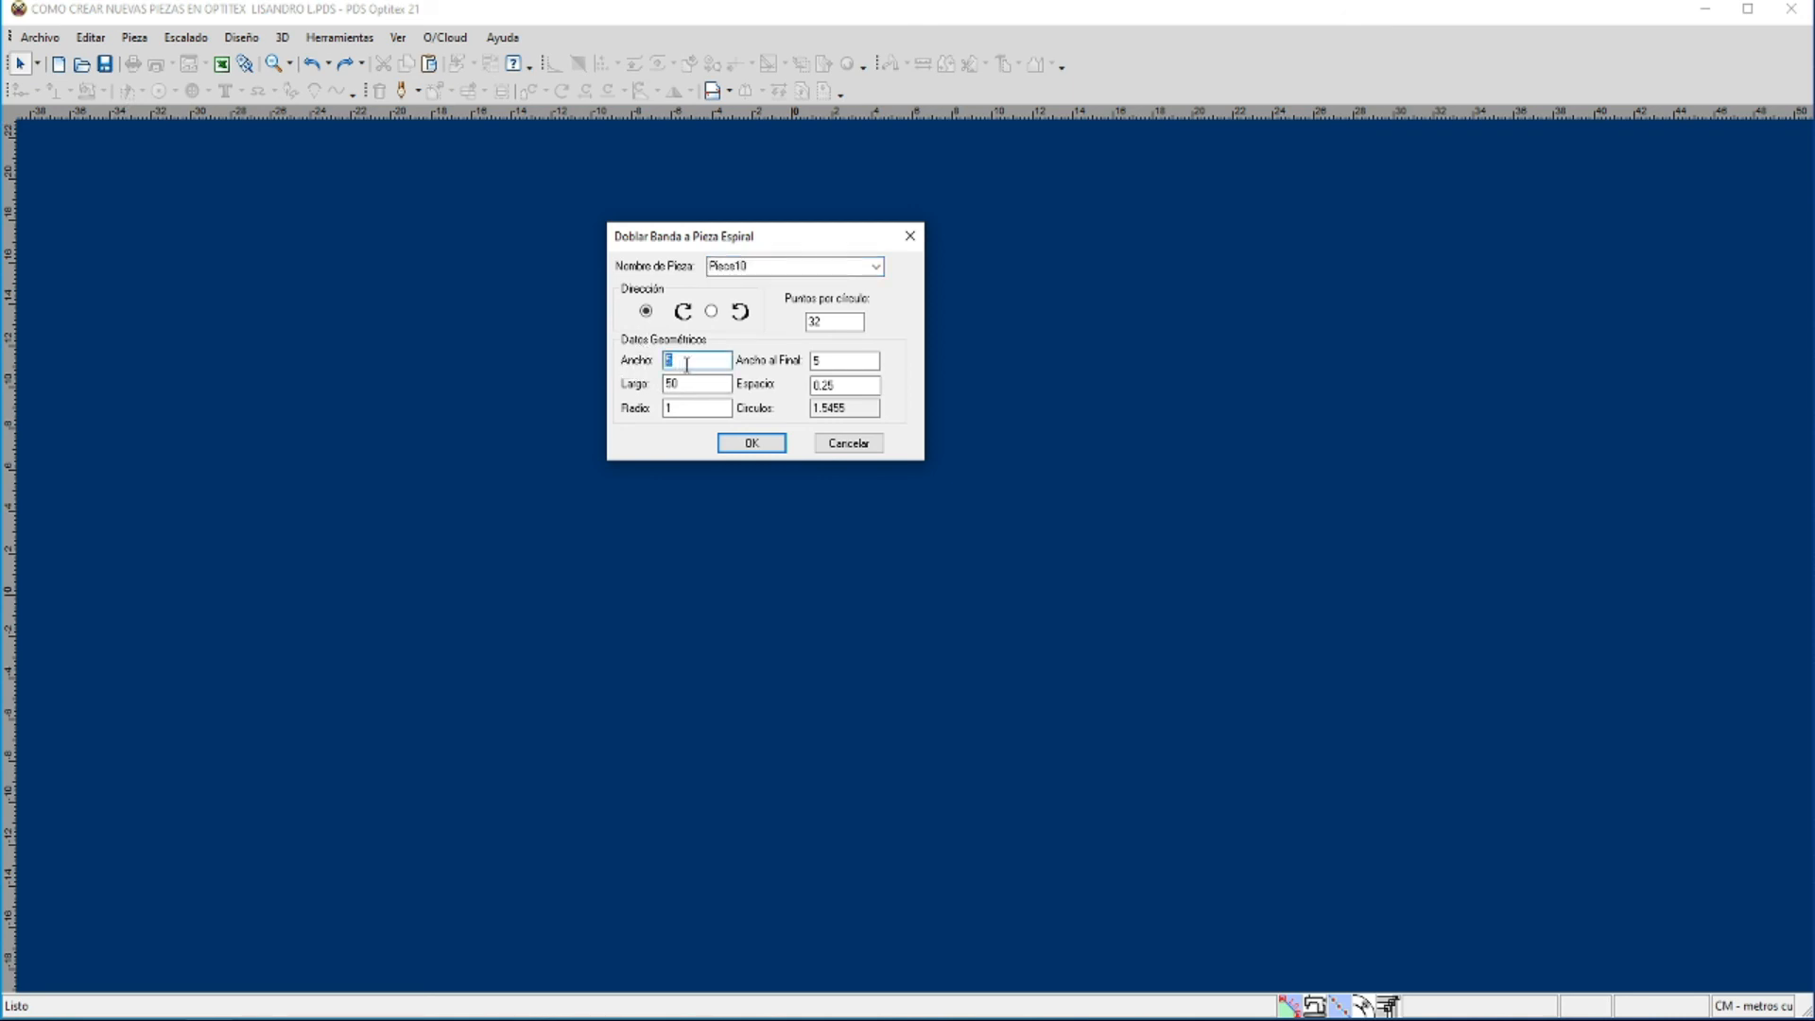
pyautogui.doubleClick(677, 362)
pyautogui.moveTo(839, 362); pyautogui.dragTo(813, 363)
pyautogui.doubleClick(679, 385)
# Step: Keep the band's spacing at 0.25 and radius at 1, and create the spiral band piece
pyautogui.click(835, 385)
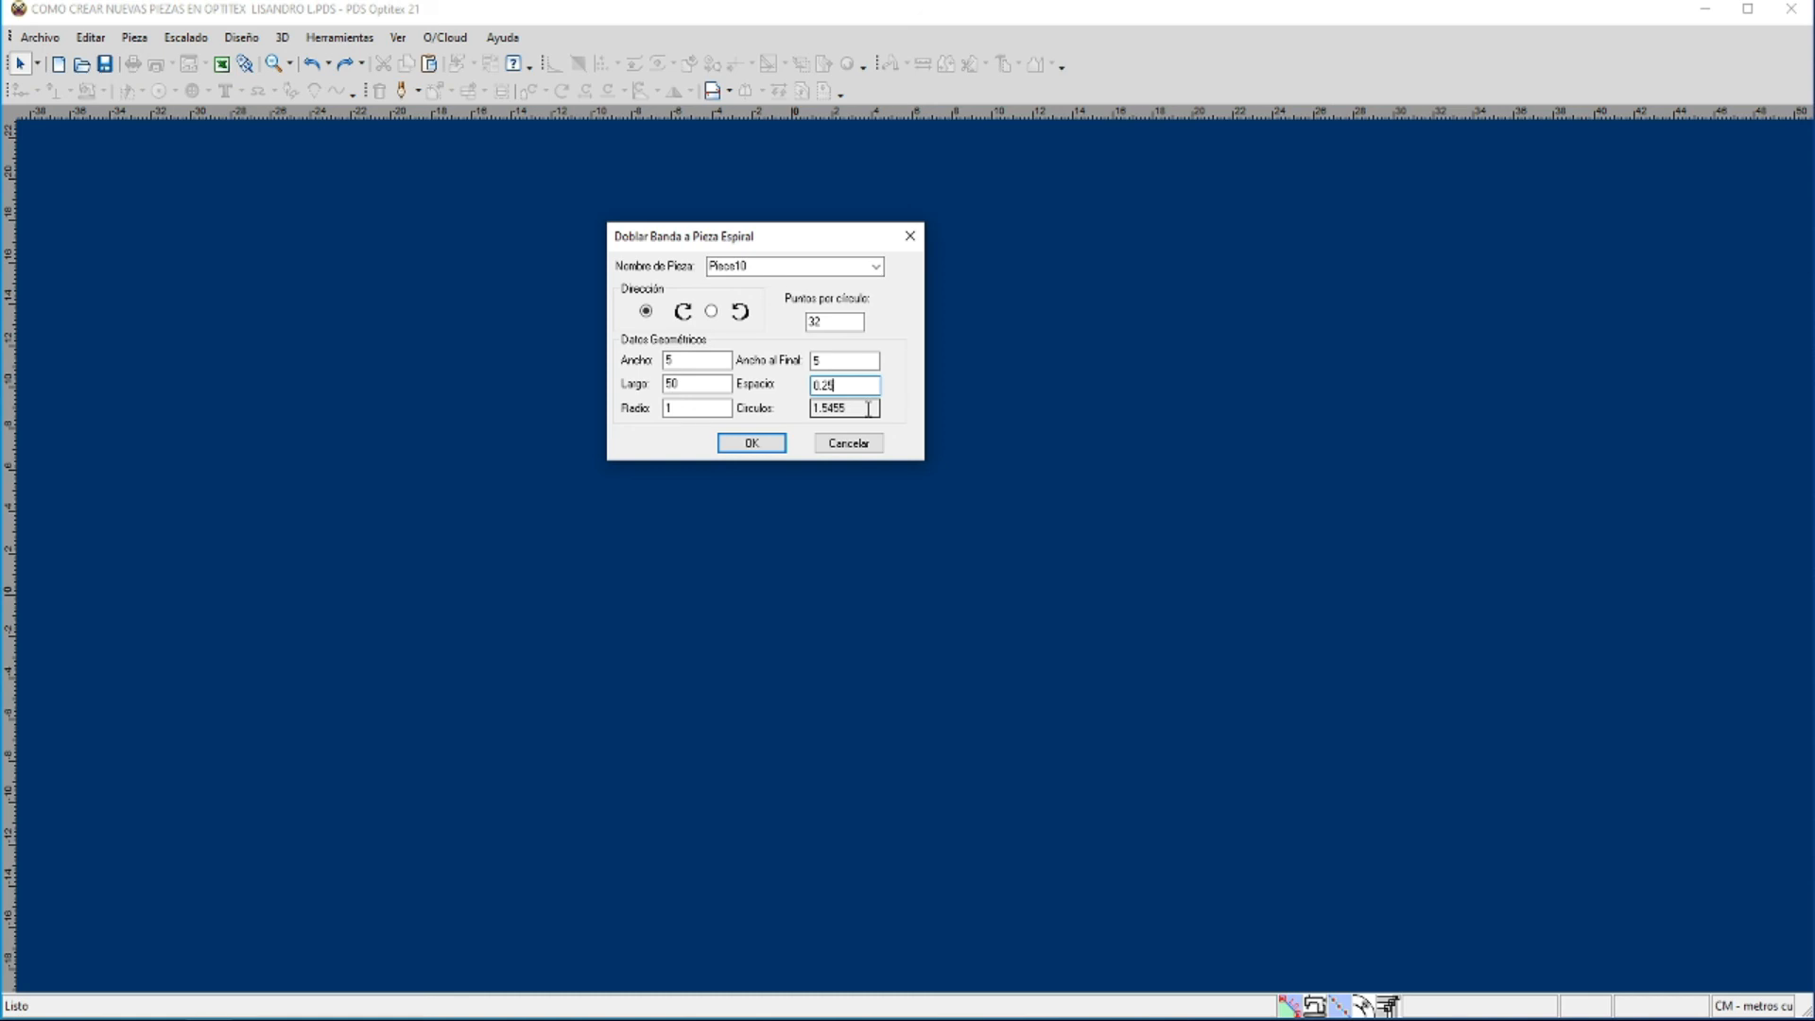
pyautogui.click(675, 409)
pyautogui.doubleClick(667, 410)
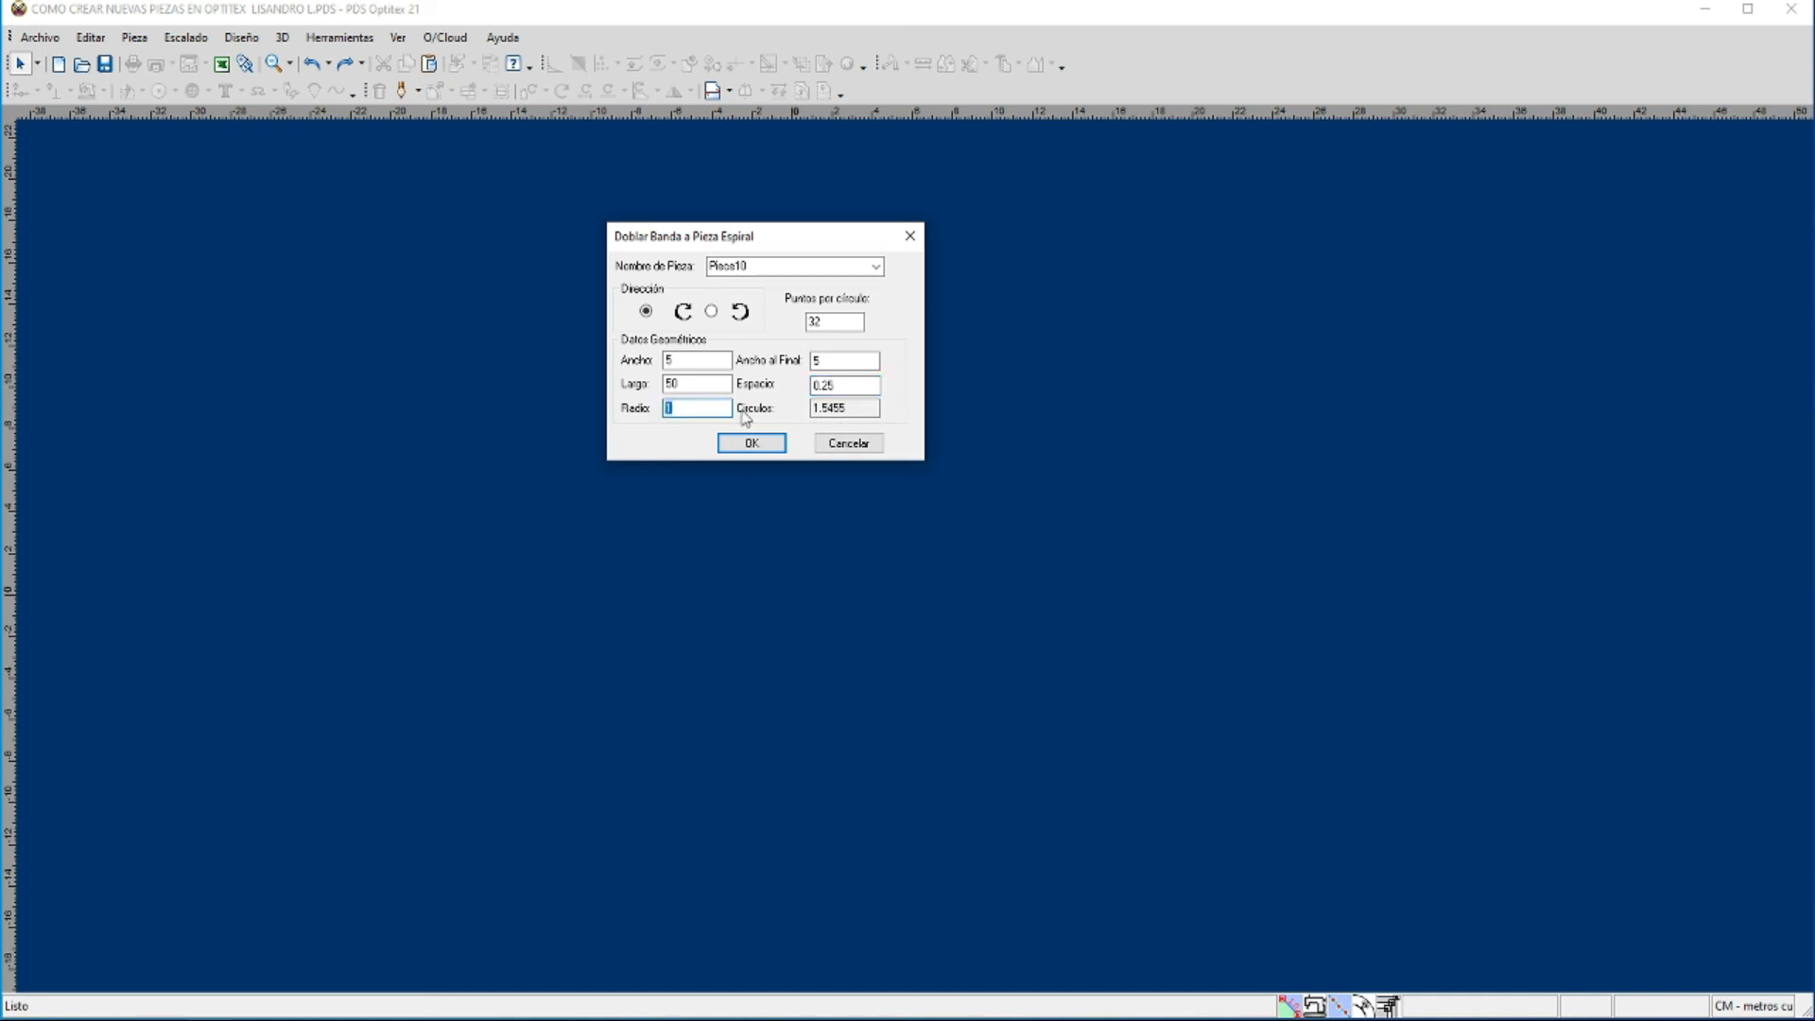
pyautogui.click(845, 408)
pyautogui.moveTo(845, 408); pyautogui.dragTo(815, 409)
pyautogui.click(751, 443)
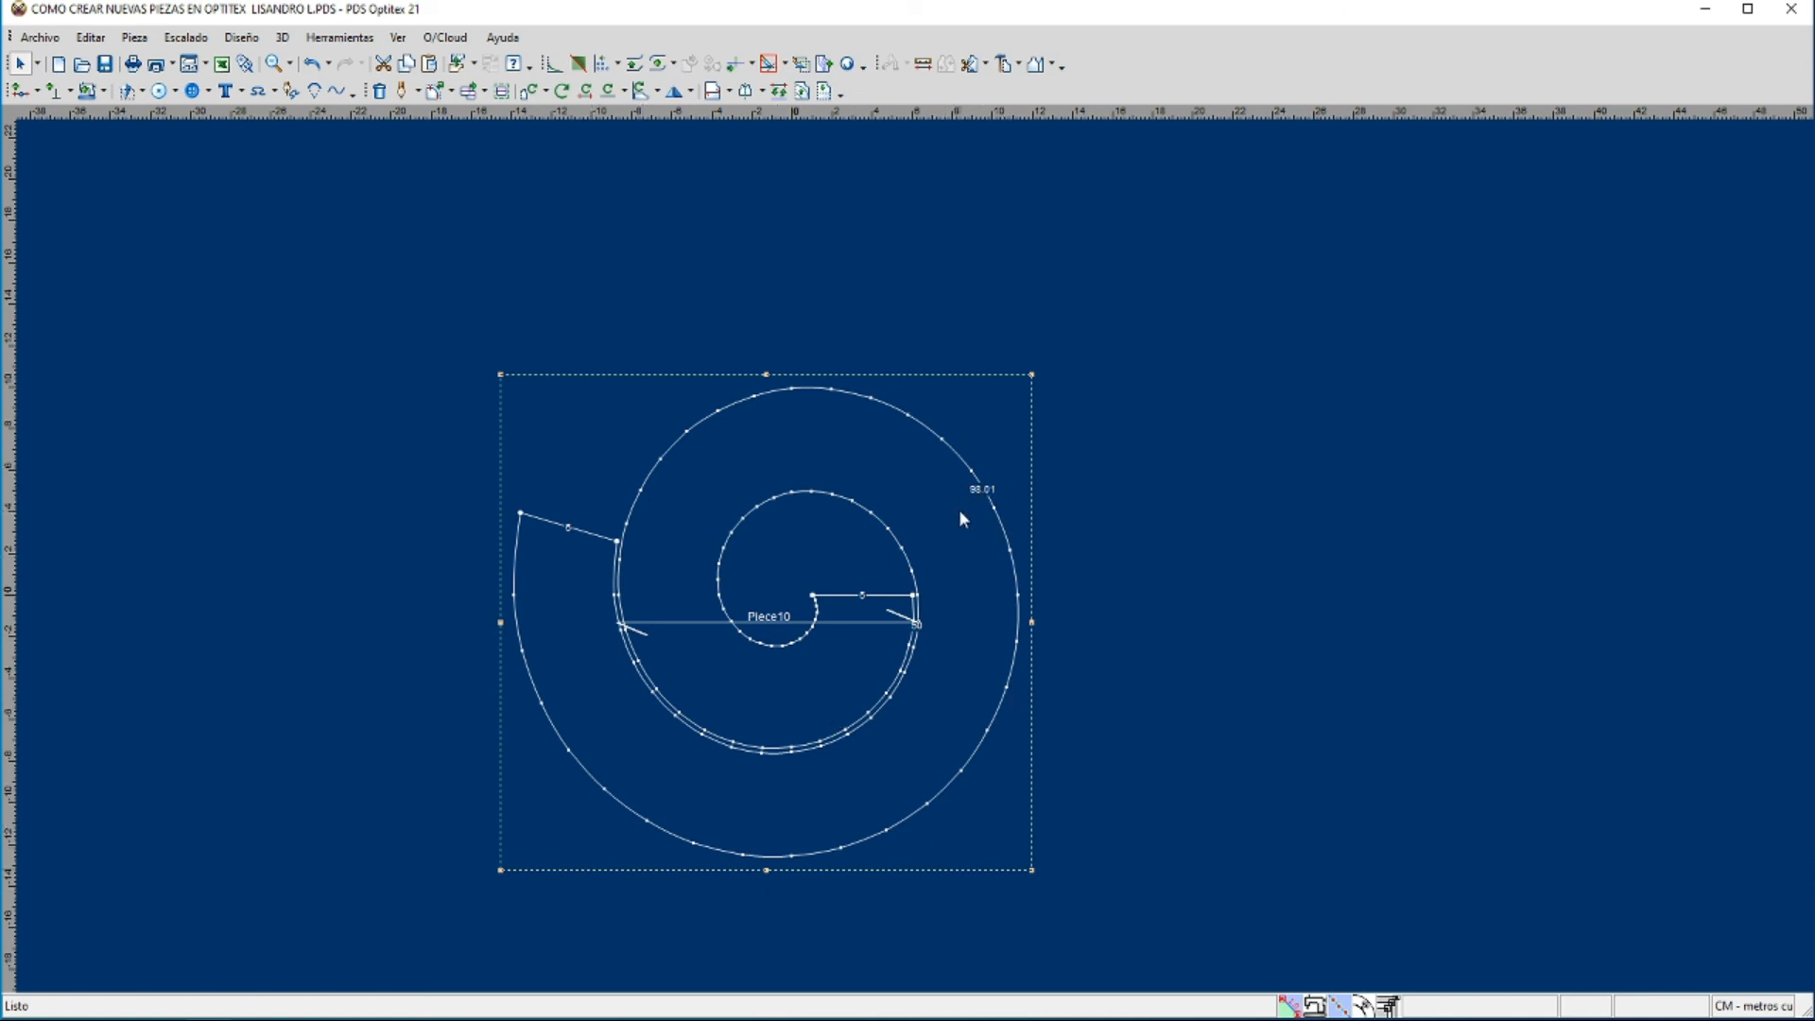
pyautogui.moveTo(959, 509); pyautogui.dragTo(1044, 512)
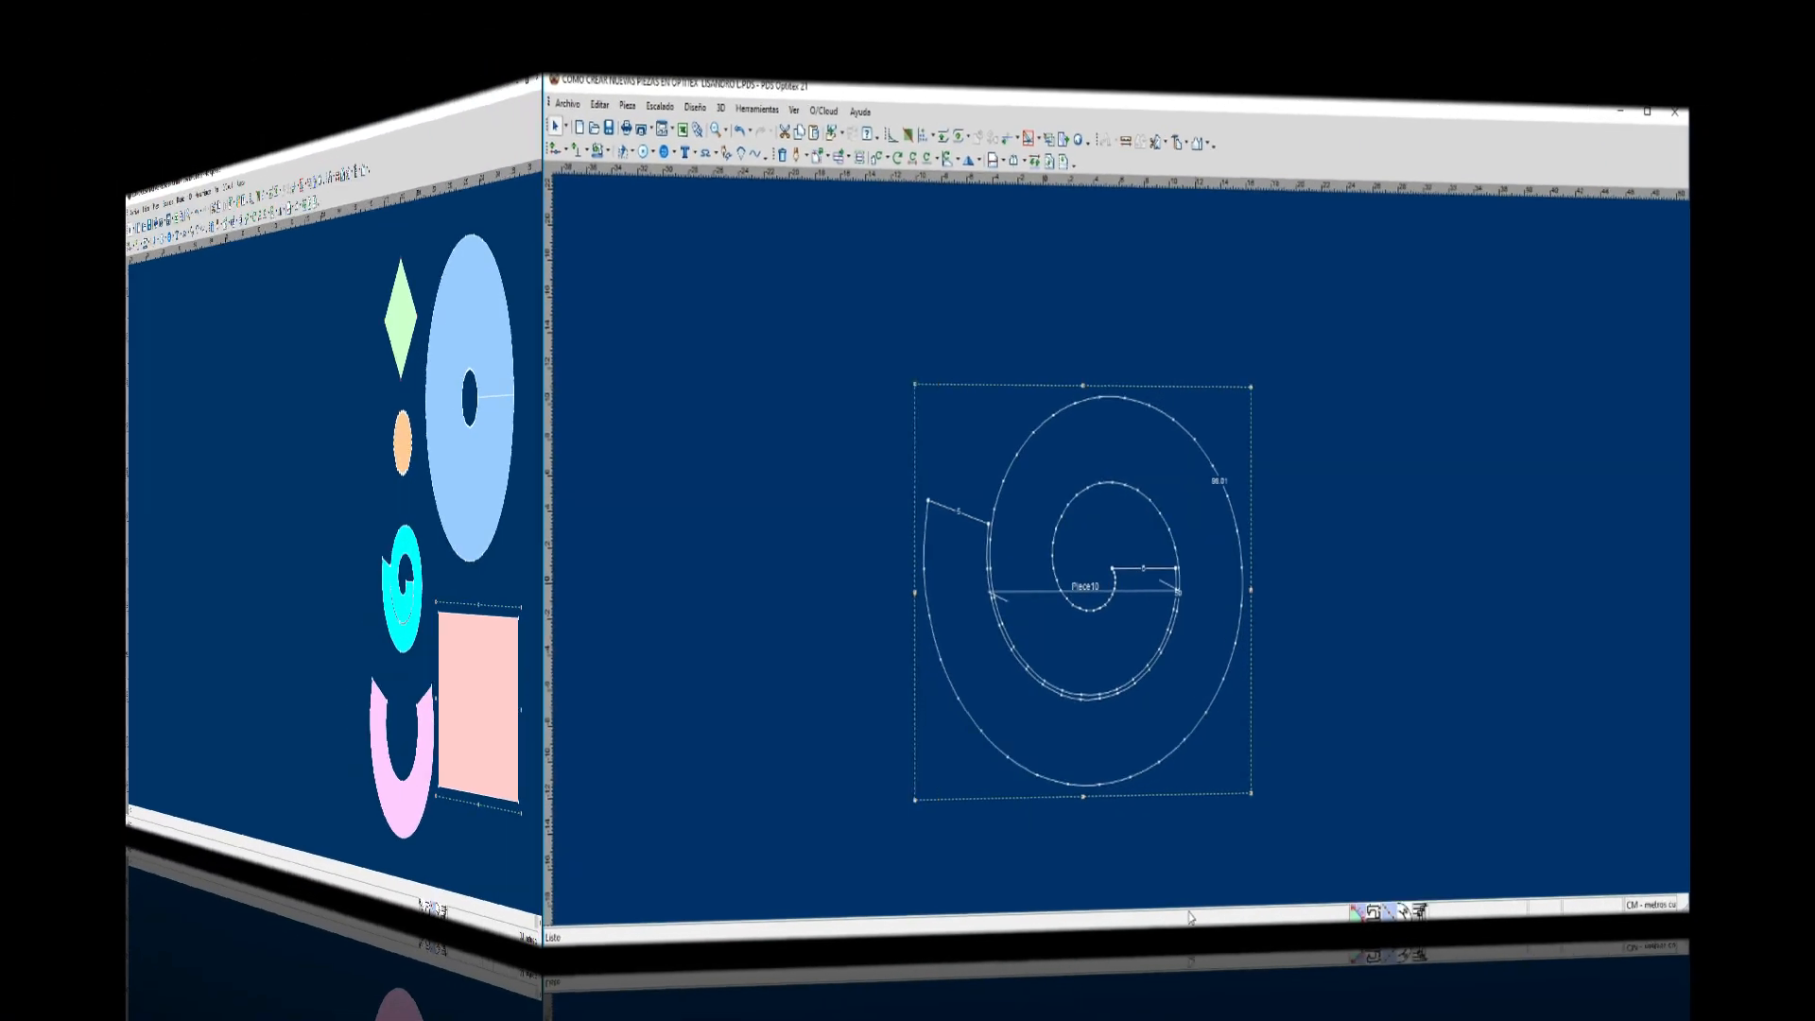